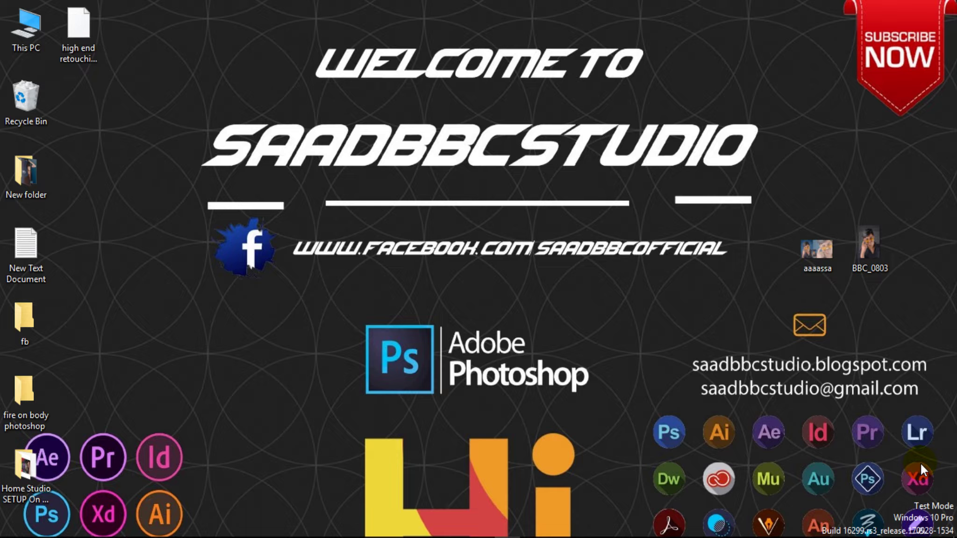
View the BBC_0803 photo maximized in Photos, zoom far into the face, then close it.
{"action": "double_click", "coordinate": [873, 243]}
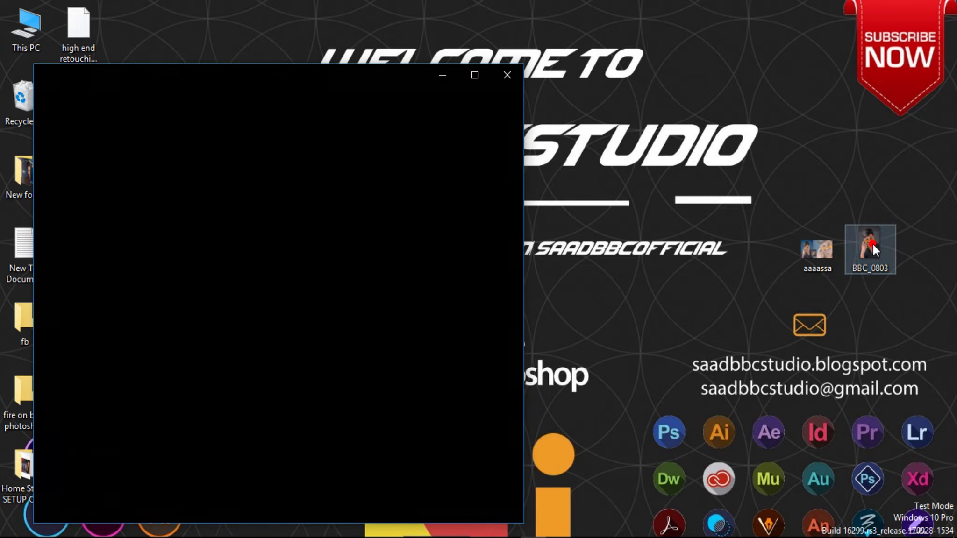
{"action": "double_click", "coordinate": [465, 74]}
{"action": "left_click", "coordinate": [407, 41]}
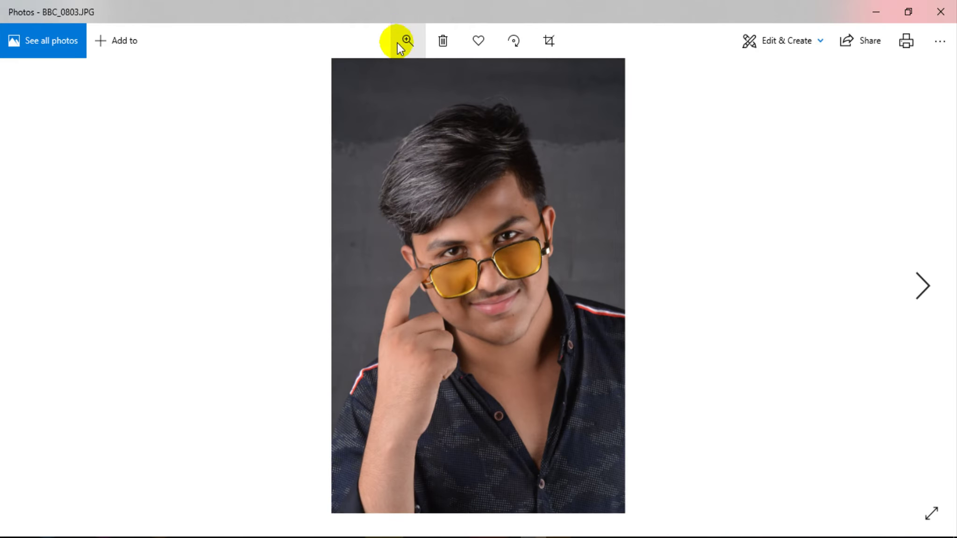
{"action": "left_click_drag", "start_coordinate": [352, 82], "coordinate": [365, 88]}
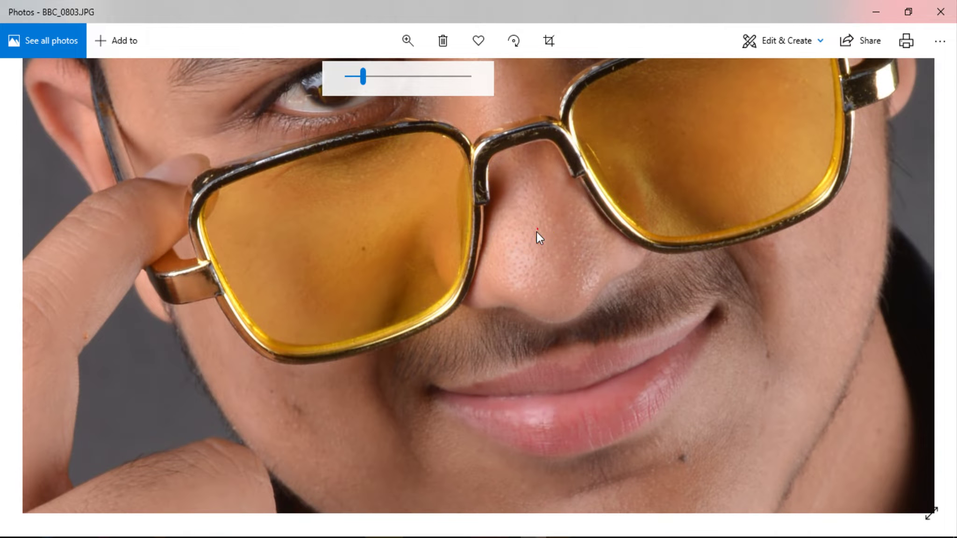
{"action": "scroll", "coordinate": [530, 275], "scroll_direction": "up", "scroll_amount": 3}
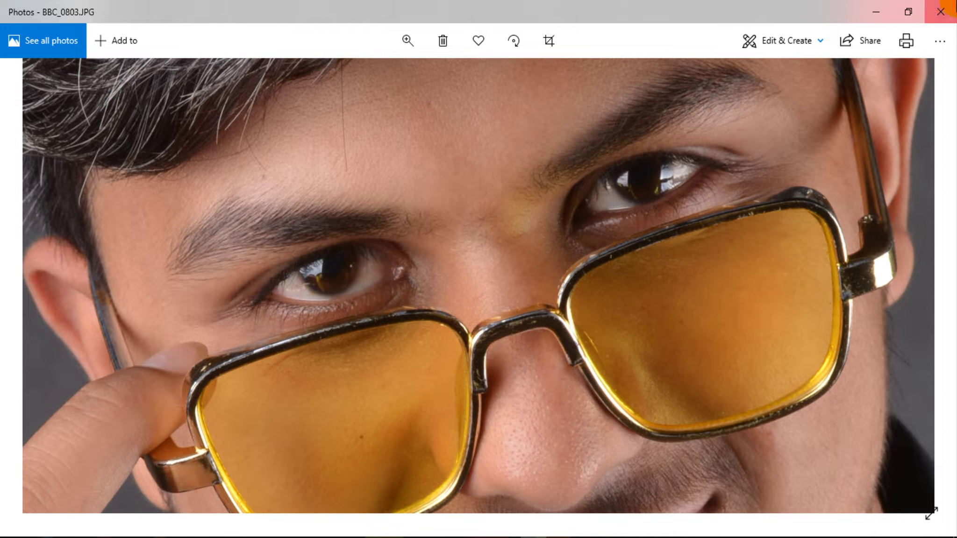
{"action": "left_click", "coordinate": [941, 11]}
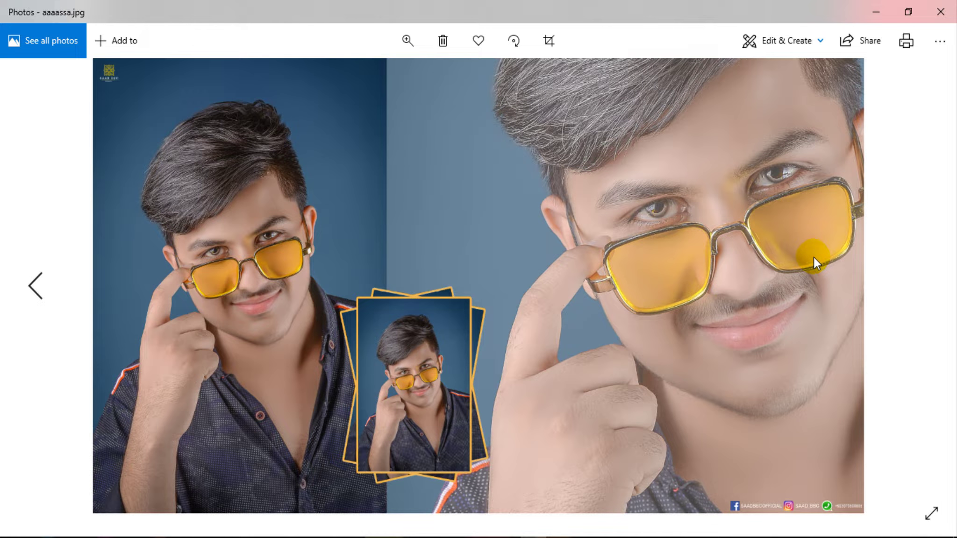
Restore and close the aaaassa cover preview, and move the high end retouching file beside it.
{"action": "left_click", "coordinate": [908, 12]}
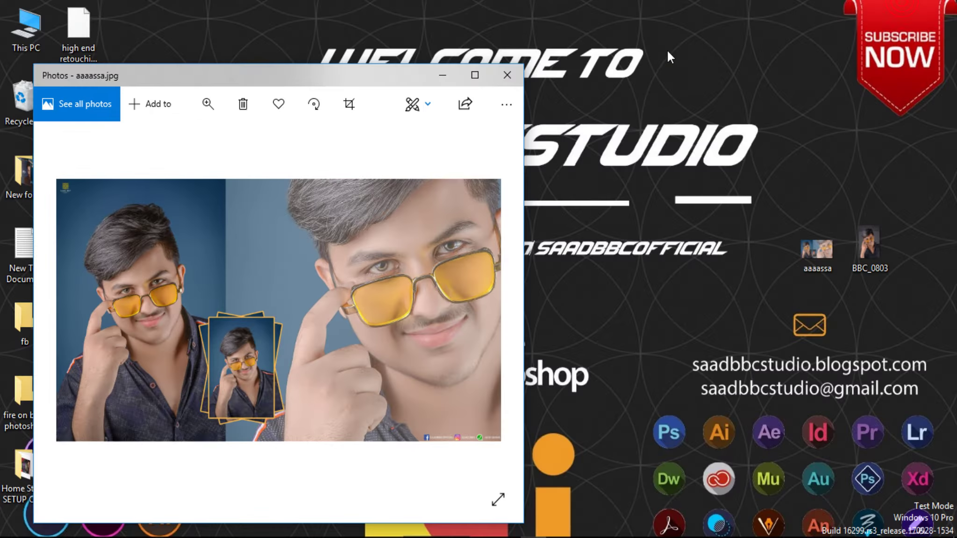
{"action": "left_click", "coordinate": [506, 73]}
{"action": "left_click_drag", "start_coordinate": [79, 29], "coordinate": [756, 303]}
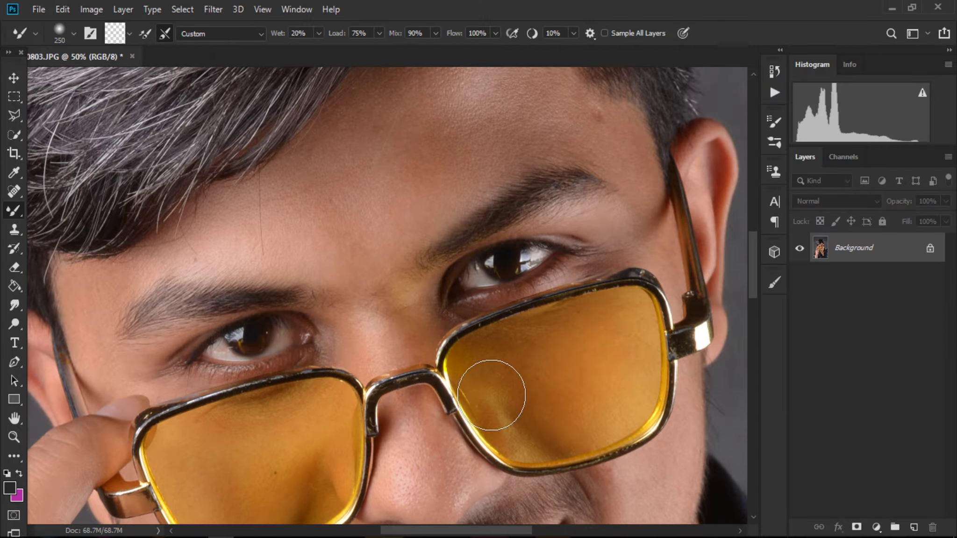
Fit the portrait on screen with the Zoom tool, then zoom into the eyes and forehead.
{"action": "scroll", "coordinate": [490, 395], "scroll_direction": "down", "scroll_amount": 3}
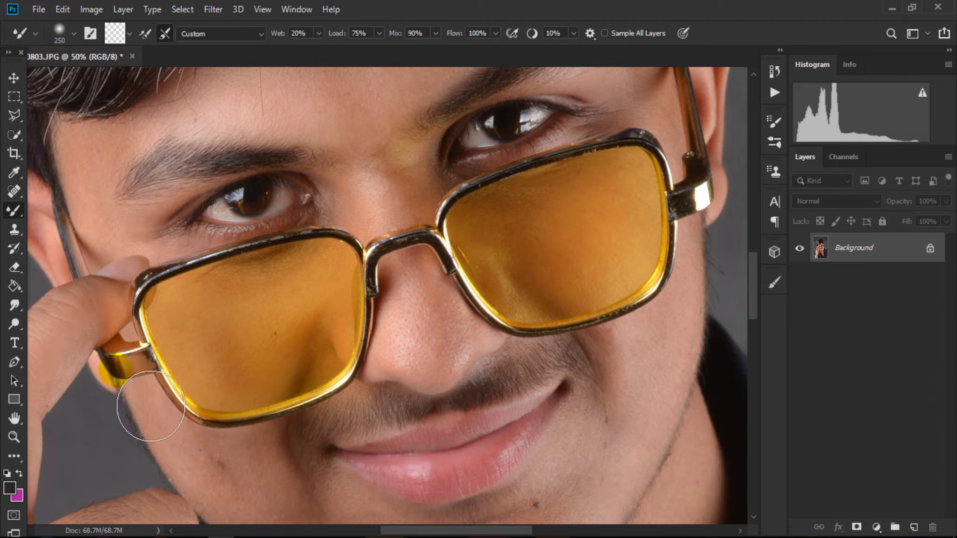
{"action": "left_click", "coordinate": [14, 437]}
{"action": "right_click", "coordinate": [283, 263]}
{"action": "left_click", "coordinate": [292, 265]}
{"action": "left_click_drag", "start_coordinate": [345, 299], "coordinate": [427, 325]}
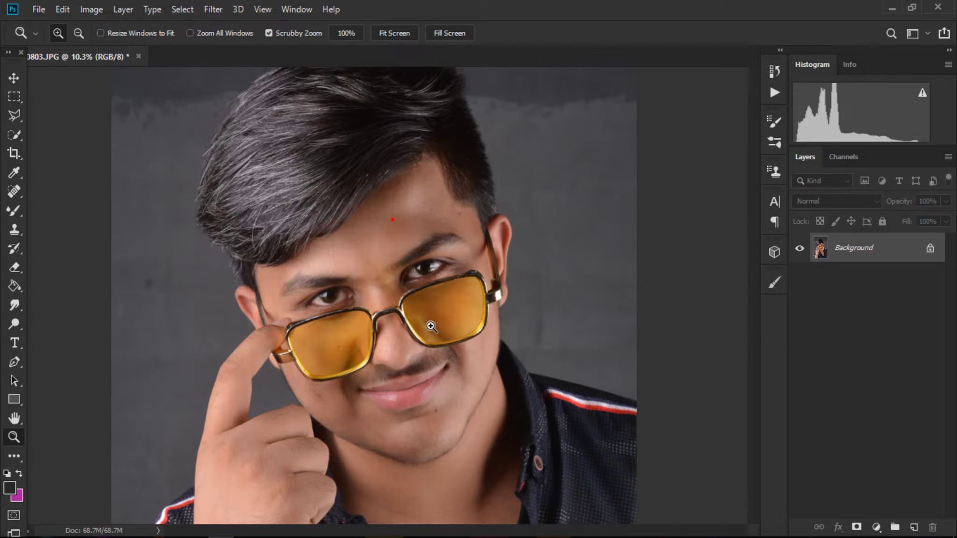
{"action": "left_click_drag", "start_coordinate": [379, 293], "coordinate": [448, 436]}
Fit the portrait on screen again, then zoom in on the face around the ear.
{"action": "scroll", "coordinate": [374, 397], "scroll_direction": "down", "scroll_amount": 3}
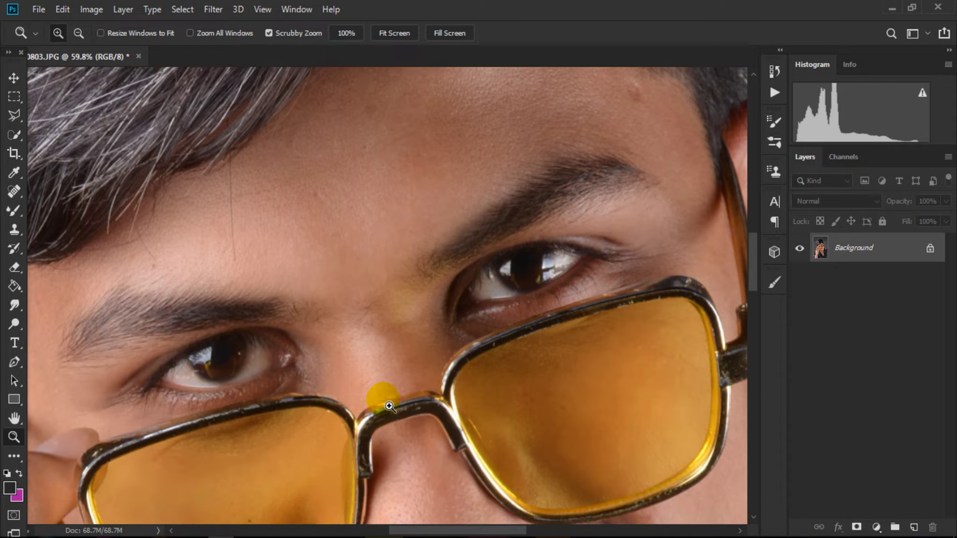
{"action": "scroll", "coordinate": [374, 397], "scroll_direction": "down", "scroll_amount": 2}
{"action": "right_click", "coordinate": [369, 339]}
{"action": "left_click", "coordinate": [387, 347]}
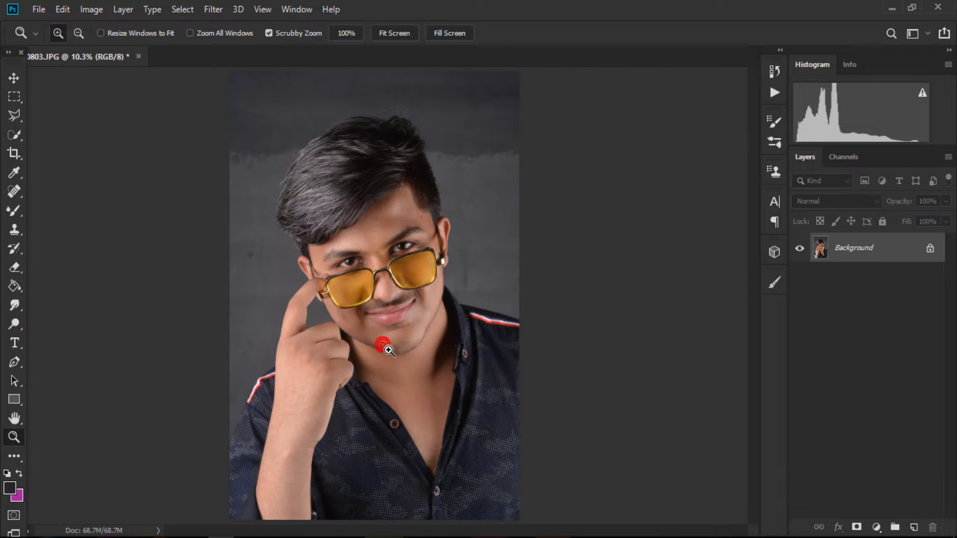
{"action": "left_click", "coordinate": [387, 350]}
{"action": "left_click", "coordinate": [444, 250]}
Show the Actions panel and delete the existing high end retouching action set.
{"action": "left_click", "coordinate": [306, 14]}
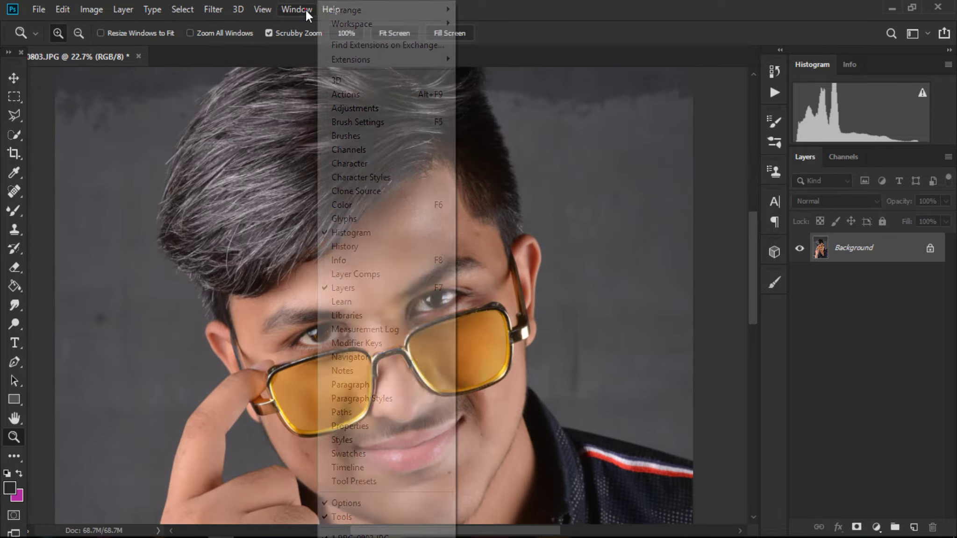
{"action": "left_click", "coordinate": [365, 94]}
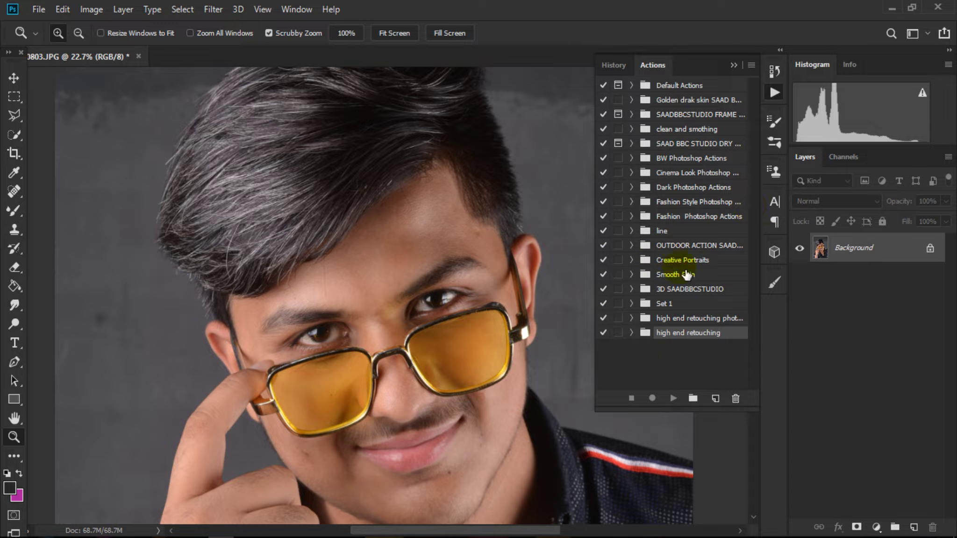
{"action": "mouse_move", "coordinate": [705, 334]}
{"action": "left_mouse_down"}
{"action": "mouse_move", "coordinate": [749, 412]}
{"action": "mouse_move", "coordinate": [739, 401]}
{"action": "left_mouse_up"}
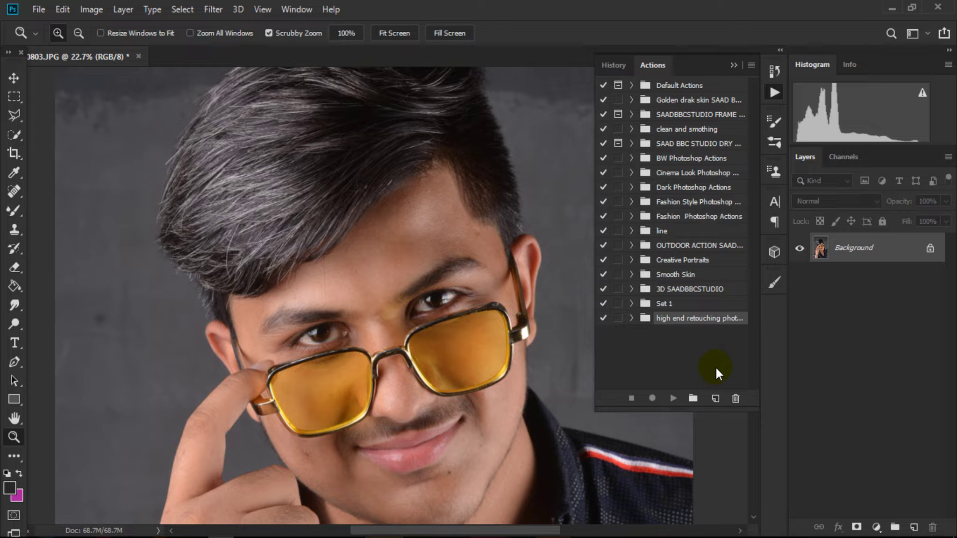
Load the high end retouching SAAD BBC STUDIO action file from the Desktop.
{"action": "left_click", "coordinate": [750, 66]}
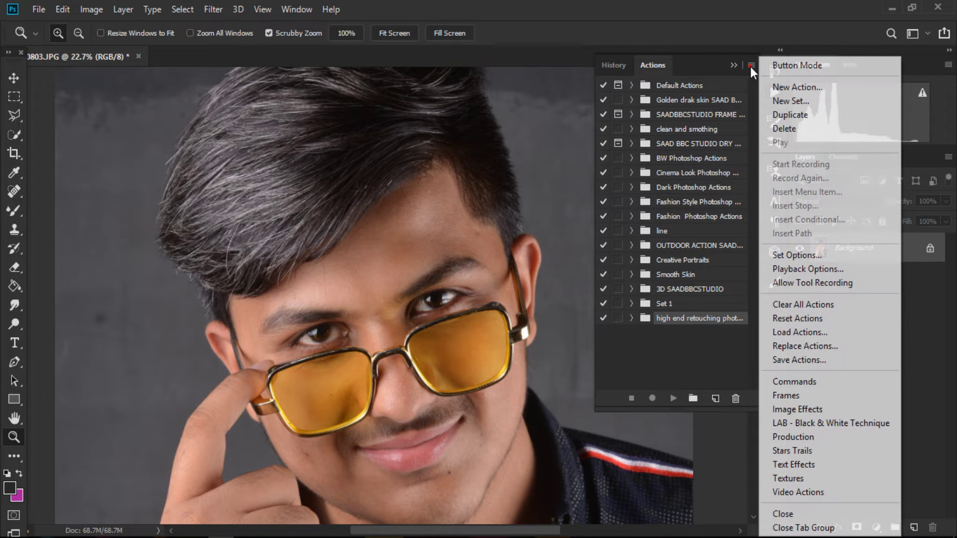
{"action": "left_click", "coordinate": [794, 332]}
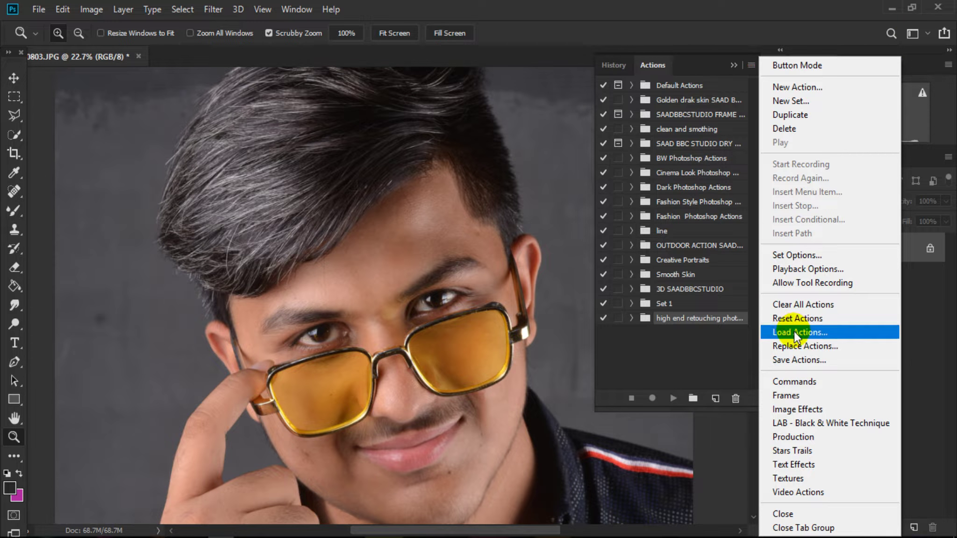
{"action": "left_click", "coordinate": [799, 331]}
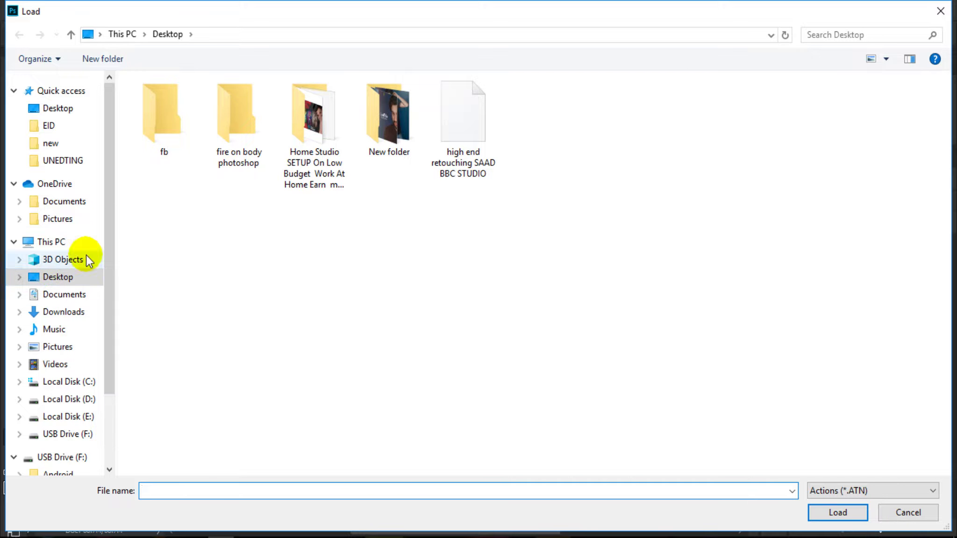
{"action": "left_click", "coordinate": [460, 154]}
{"action": "double_click", "coordinate": [468, 139]}
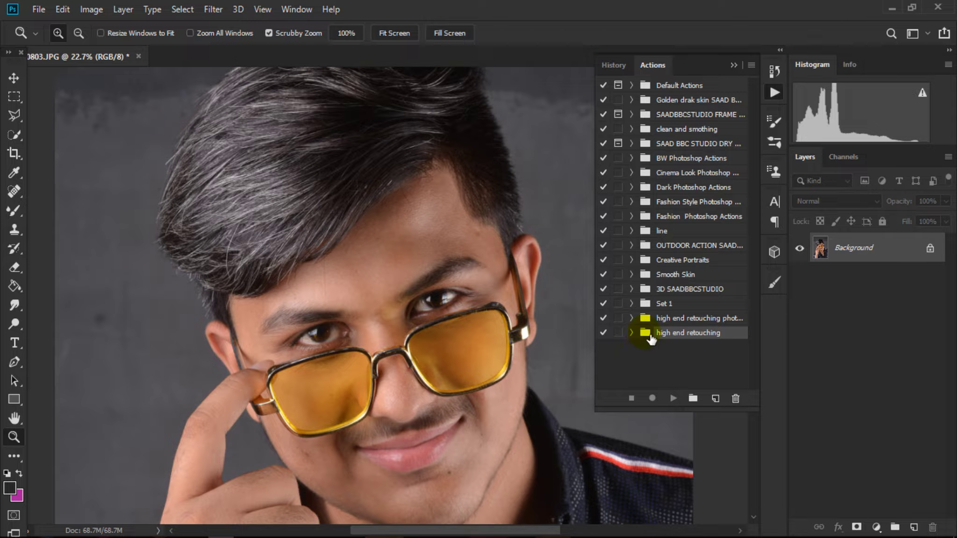
Expand the high end retouching set and play the saadbbcstudio action on the photo.
{"action": "left_click", "coordinate": [631, 332]}
{"action": "left_click", "coordinate": [680, 348]}
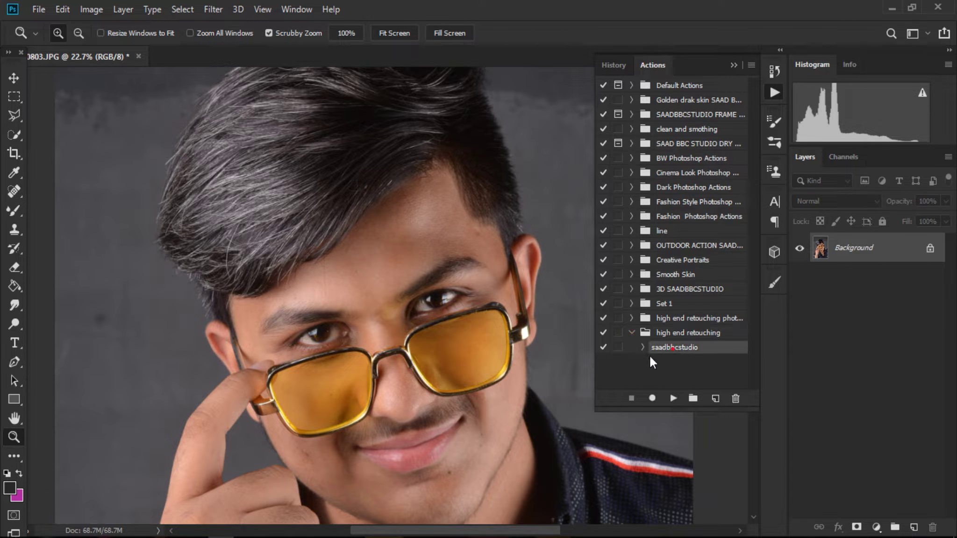
{"action": "left_click", "coordinate": [673, 398]}
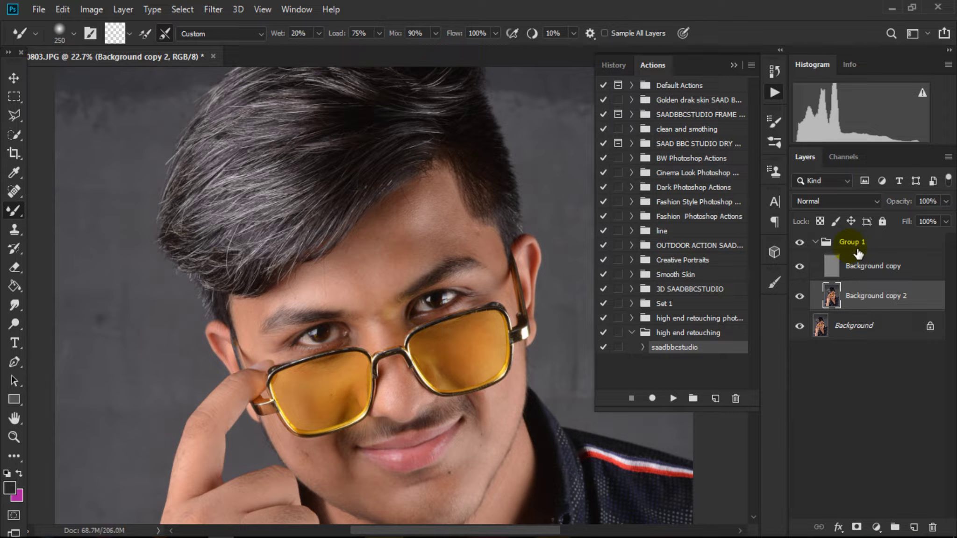
Collapse the Actions panel, expand Group 1 and select the Background copy 2 layer.
{"action": "left_click", "coordinate": [815, 242]}
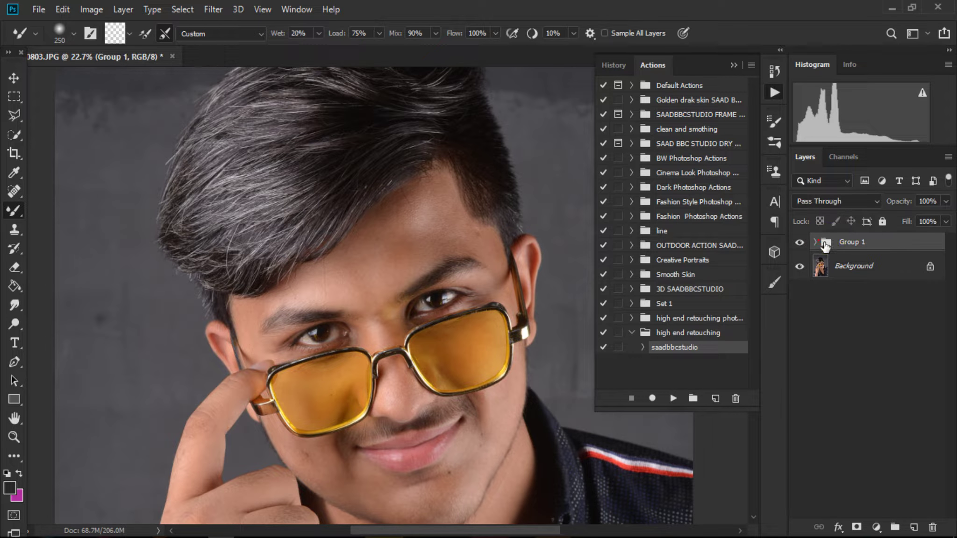
{"action": "left_click", "coordinate": [815, 241]}
{"action": "left_click", "coordinate": [734, 65]}
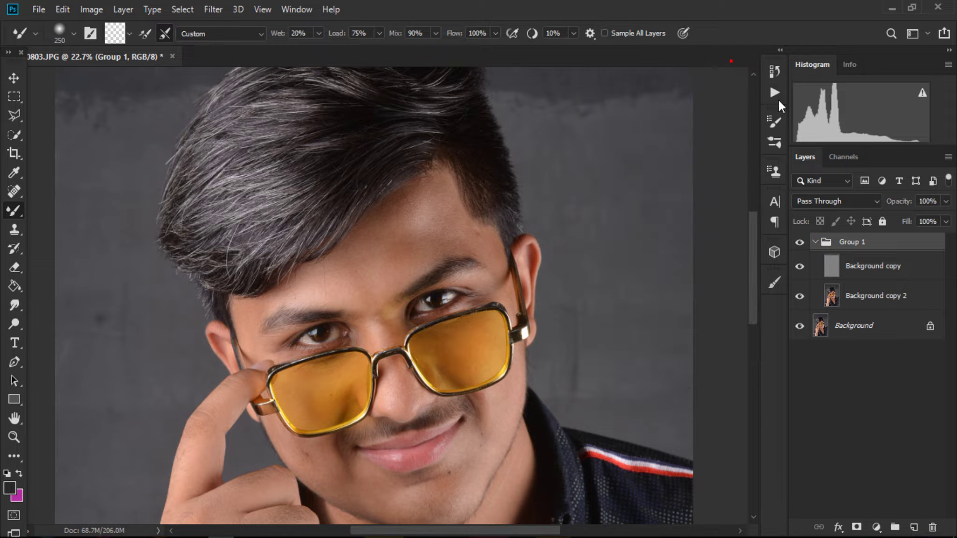
{"action": "left_click", "coordinate": [815, 242]}
{"action": "left_click", "coordinate": [817, 242]}
{"action": "left_click", "coordinate": [881, 303]}
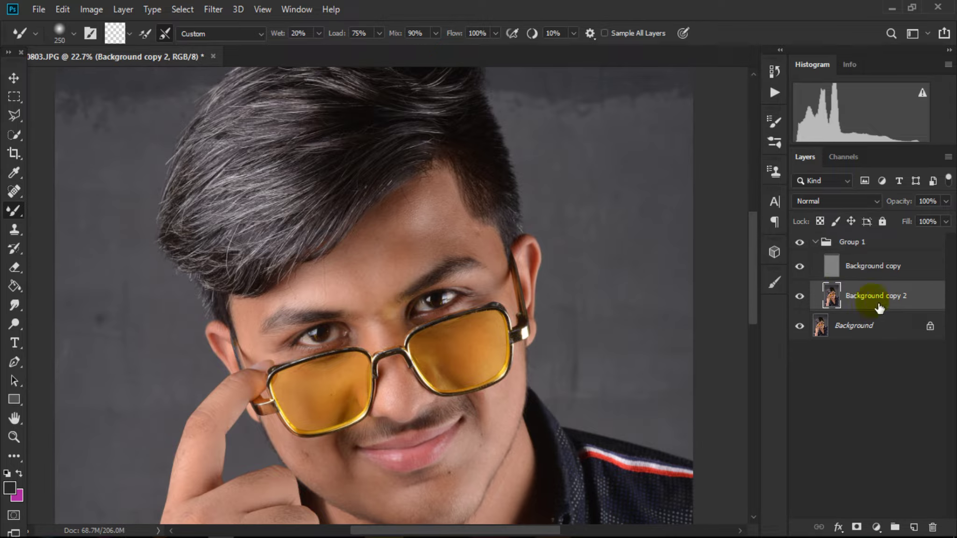
Zoom in on the forehead and make a first Mixer Brush stroke there.
{"action": "left_click", "coordinate": [14, 437]}
{"action": "mouse_move", "coordinate": [328, 220]}
{"action": "left_mouse_down"}
{"action": "mouse_move", "coordinate": [364, 291]}
{"action": "mouse_move", "coordinate": [375, 285]}
{"action": "left_mouse_up"}
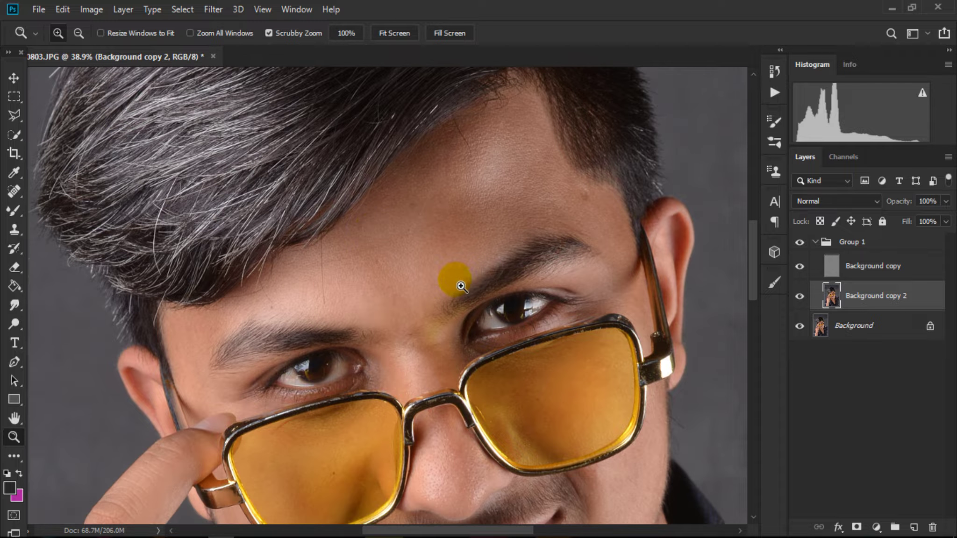
{"action": "left_click_drag", "start_coordinate": [377, 284], "coordinate": [453, 274]}
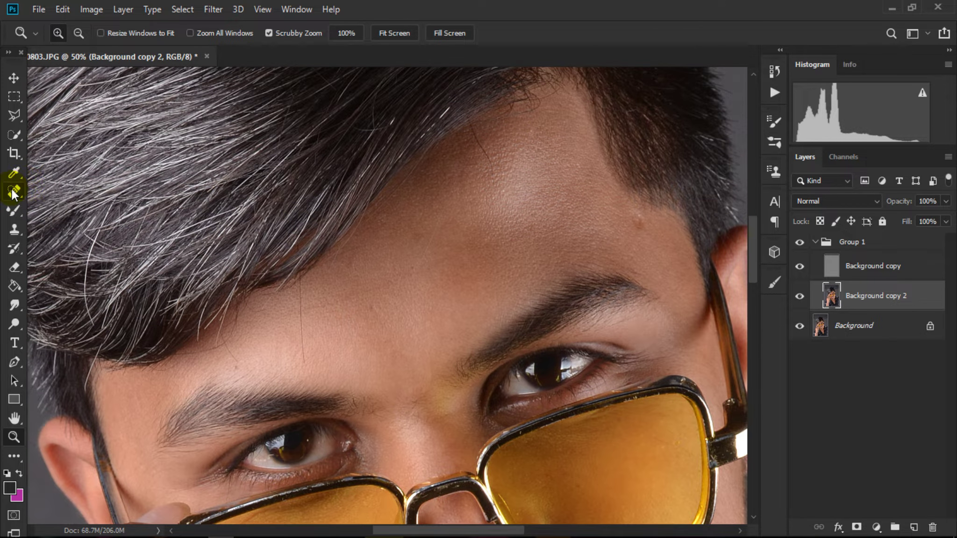
{"action": "left_click", "coordinate": [16, 212]}
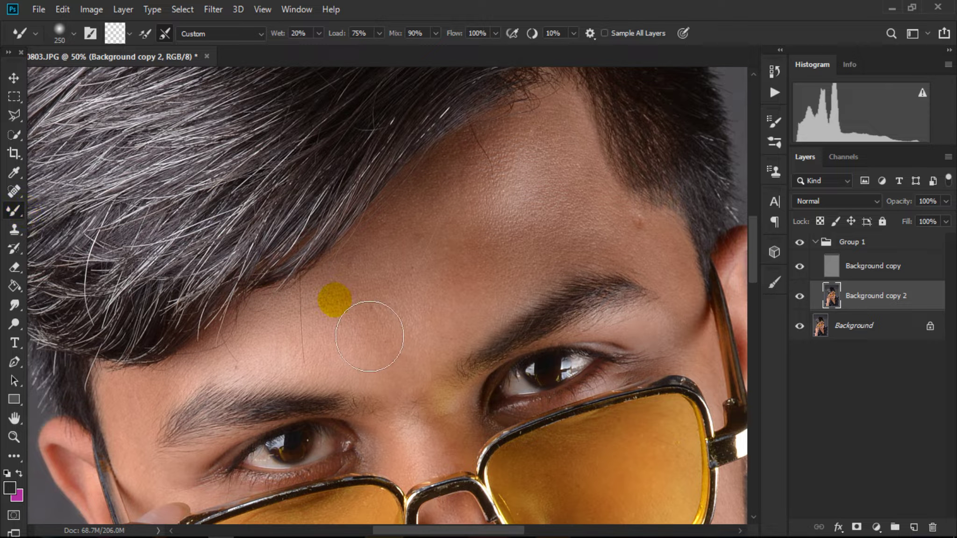
{"action": "left_click_drag", "start_coordinate": [369, 337], "coordinate": [379, 303]}
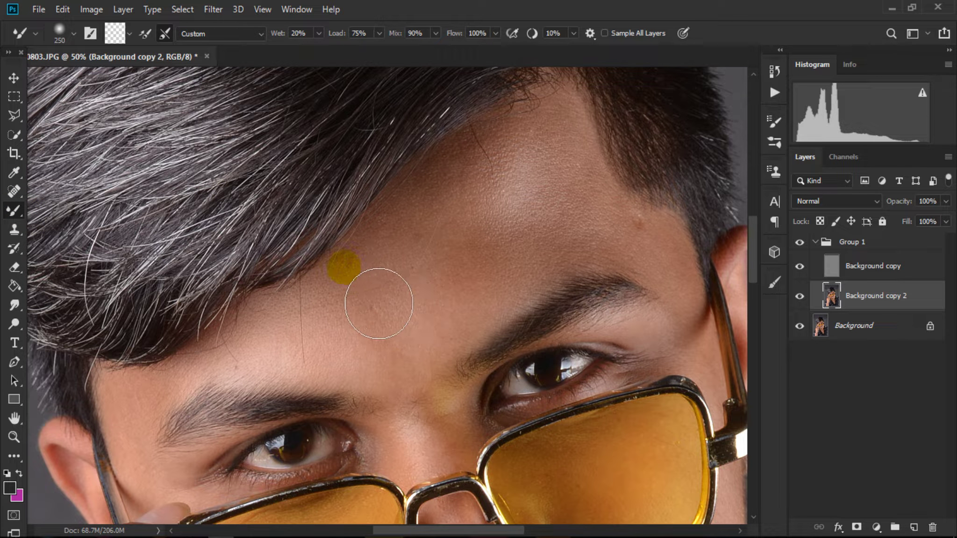
Set the Mixer Brush to Wet 20%, Load 75%, Mix 90%, with the forehead zoomed to 66.7%.
{"action": "left_click", "coordinate": [298, 36]}
{"action": "left_click", "coordinate": [532, 196]}
{"action": "left_click", "coordinate": [14, 437]}
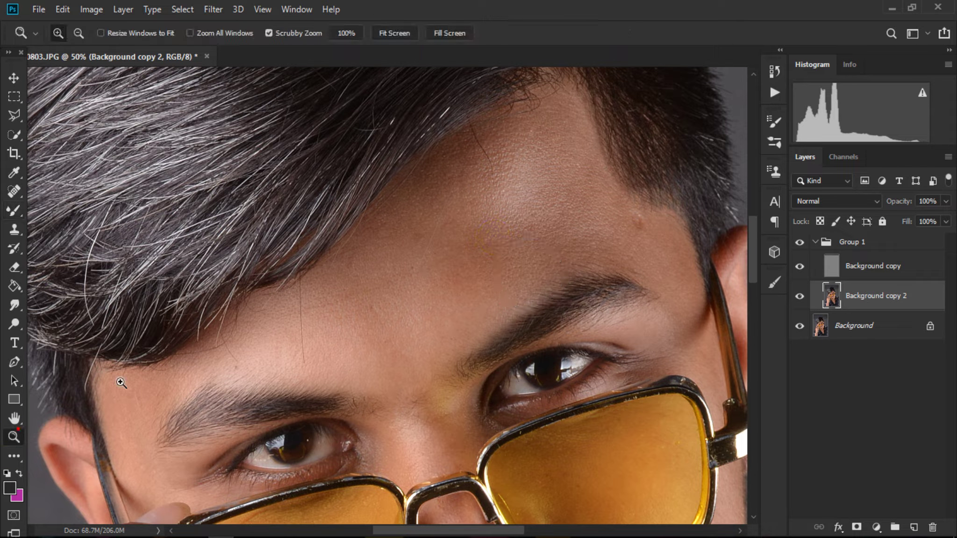
{"action": "left_click", "coordinate": [504, 276]}
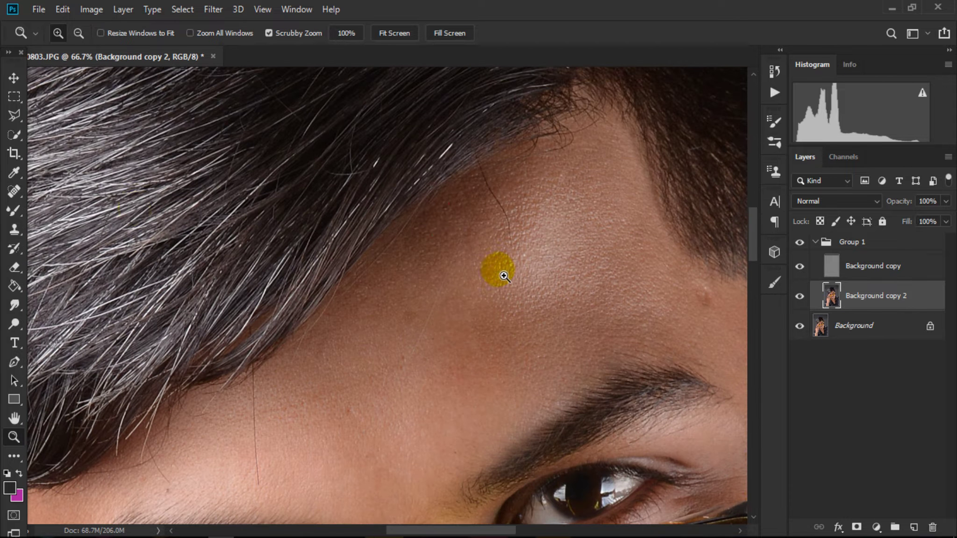
{"action": "left_click", "coordinate": [18, 212]}
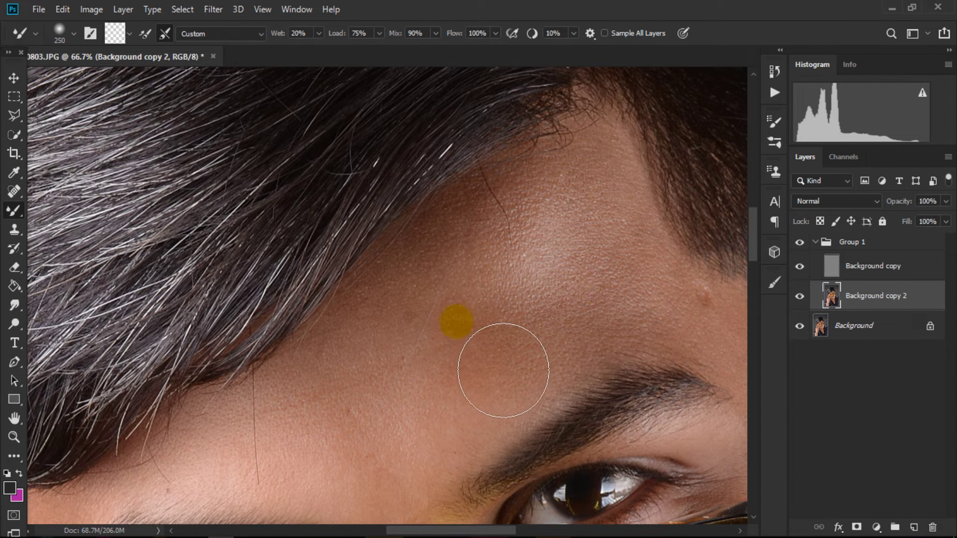
Blend the bright textured forehead patch with Mixer Brush strokes at sizes 175–250.
{"action": "key", "text": "bracketleft"}
{"action": "key", "text": "bracketleft"}
{"action": "left_click", "coordinate": [523, 275]}
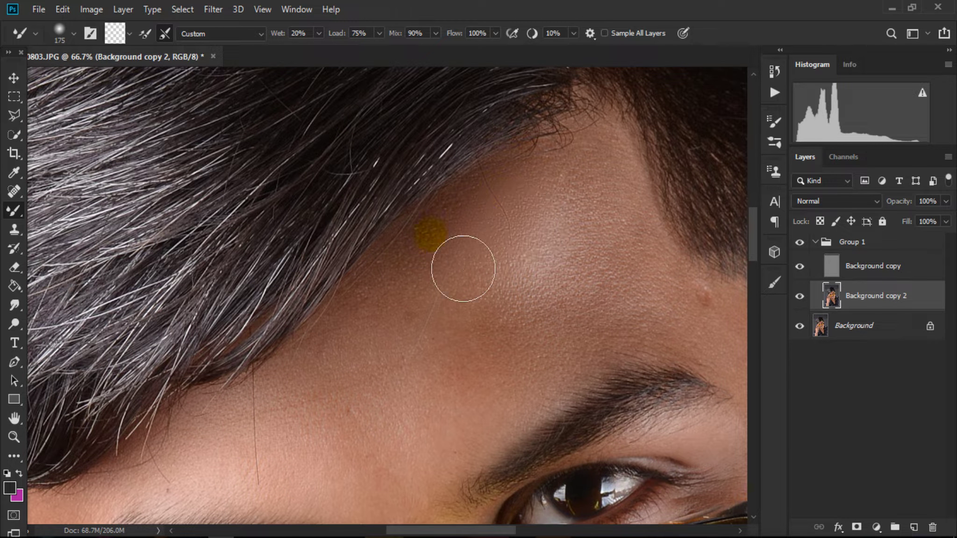
{"action": "key", "text": "bracketright"}
{"action": "left_click", "coordinate": [486, 315]}
{"action": "key", "text": "bracketright"}
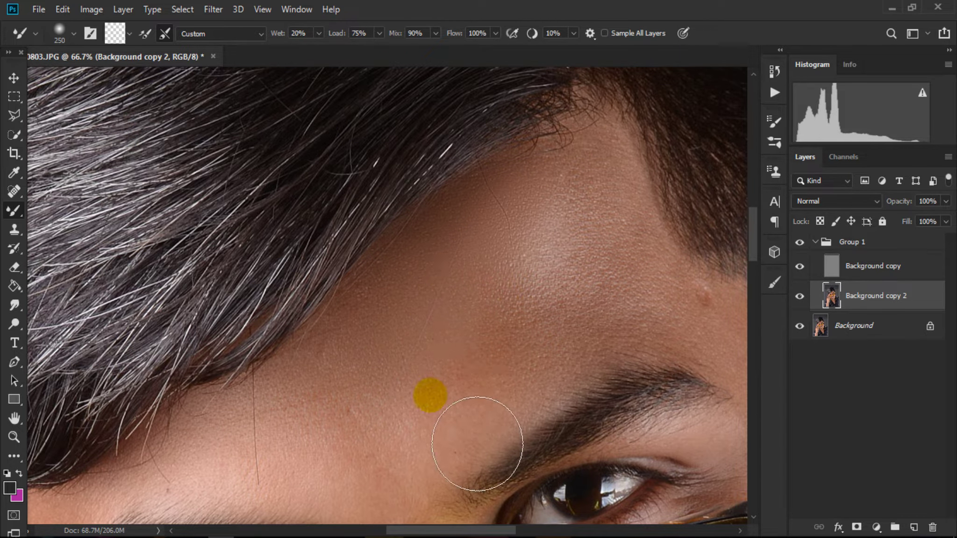
{"action": "mouse_move", "coordinate": [541, 408]}
{"action": "left_mouse_down"}
{"action": "mouse_move", "coordinate": [633, 258]}
{"action": "mouse_move", "coordinate": [699, 338]}
{"action": "left_mouse_up"}
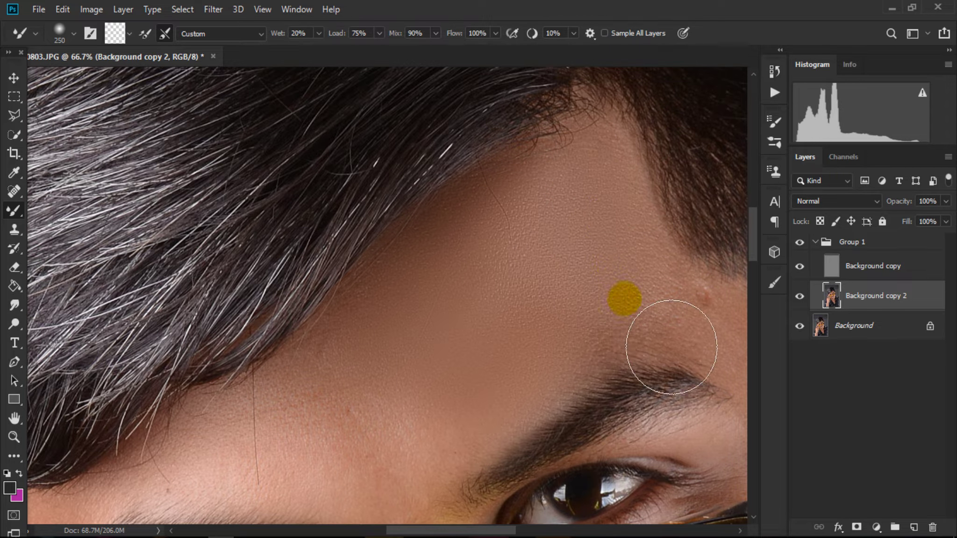
{"action": "mouse_move", "coordinate": [699, 338]}
{"action": "left_mouse_down"}
{"action": "mouse_move", "coordinate": [452, 390]}
{"action": "mouse_move", "coordinate": [467, 373]}
{"action": "mouse_move", "coordinate": [315, 384]}
{"action": "mouse_move", "coordinate": [284, 374]}
{"action": "mouse_move", "coordinate": [289, 429]}
{"action": "mouse_move", "coordinate": [333, 413]}
{"action": "left_mouse_up"}
Smooth the upper forehead and the skin above the left eyebrow with a 200 brush.
{"action": "scroll", "coordinate": [507, 384], "scroll_direction": "down", "scroll_amount": 2}
{"action": "key", "text": "bracketleft"}
{"action": "key", "text": "bracketleft"}
{"action": "left_click_drag", "start_coordinate": [432, 340], "coordinate": [439, 336]}
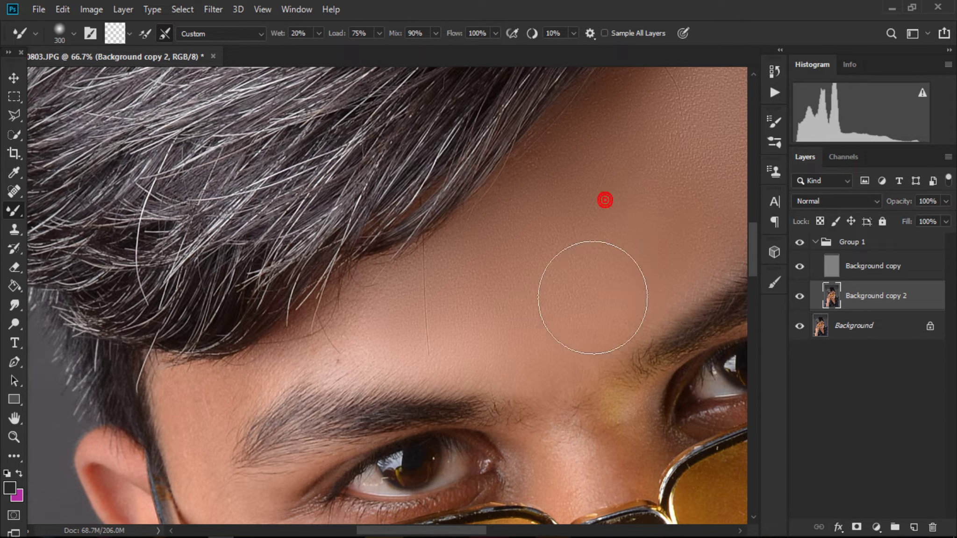
{"action": "left_click_drag", "start_coordinate": [374, 325], "coordinate": [439, 273]}
{"action": "left_click_drag", "start_coordinate": [365, 355], "coordinate": [344, 367]}
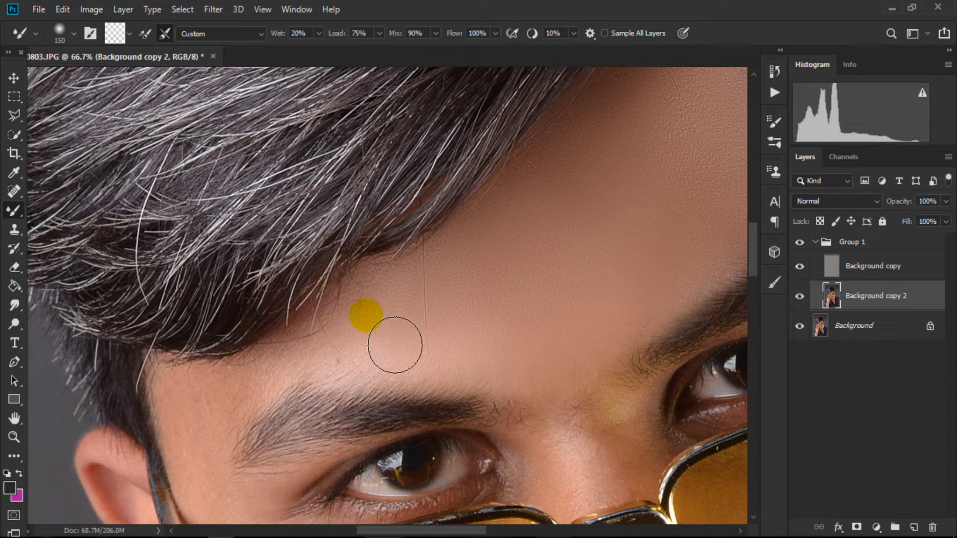
{"action": "scroll", "coordinate": [281, 360], "scroll_direction": "down", "scroll_amount": 2}
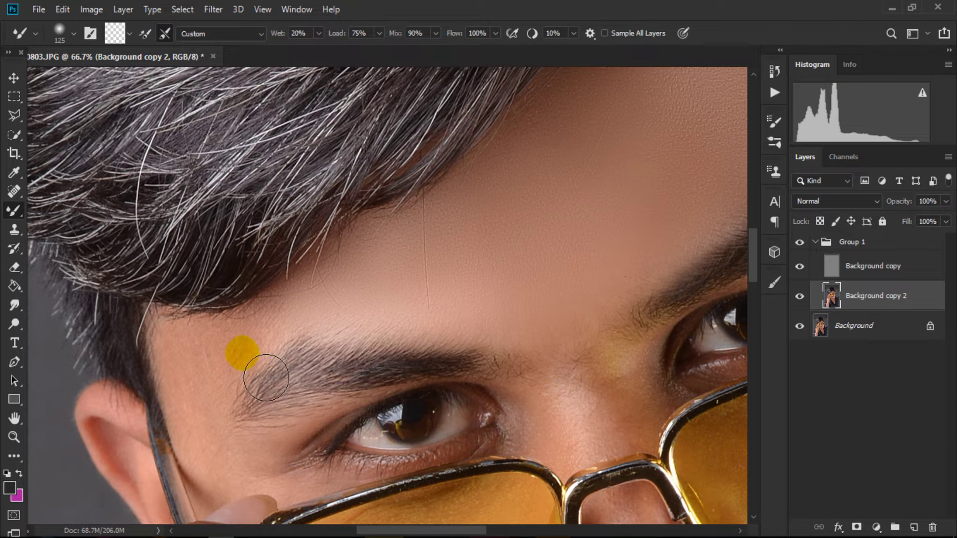
{"action": "mouse_move", "coordinate": [261, 342]}
{"action": "left_mouse_down"}
{"action": "mouse_move", "coordinate": [231, 428]}
{"action": "mouse_move", "coordinate": [239, 470]}
{"action": "left_mouse_up"}
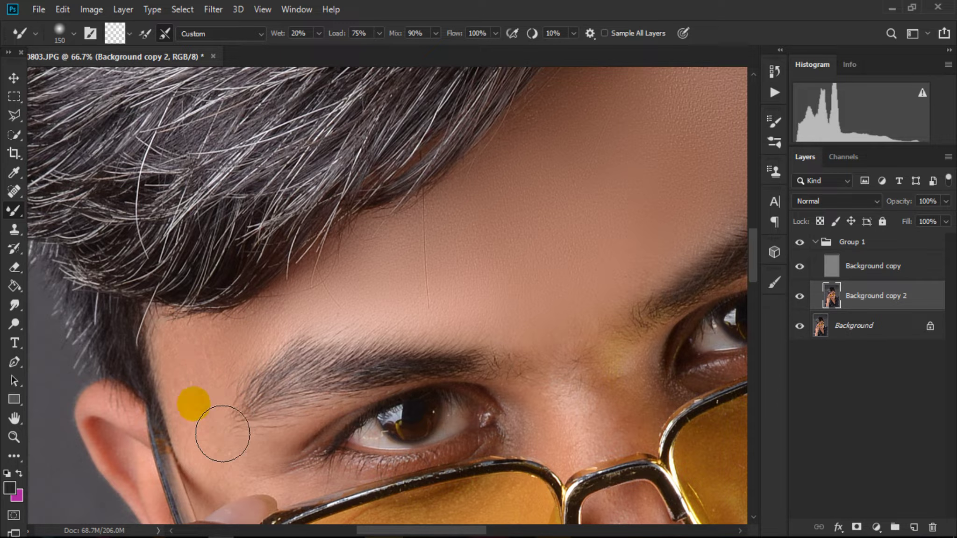
Smooth the skin at the outer left eye corner and cheek with a 70–100 brush.
{"action": "key", "text": "bracketleft"}
{"action": "scroll", "coordinate": [224, 426], "scroll_direction": "down", "scroll_amount": 3}
{"action": "scroll", "coordinate": [223, 427], "scroll_direction": "down", "scroll_amount": 1}
{"action": "key", "text": "bracketleft"}
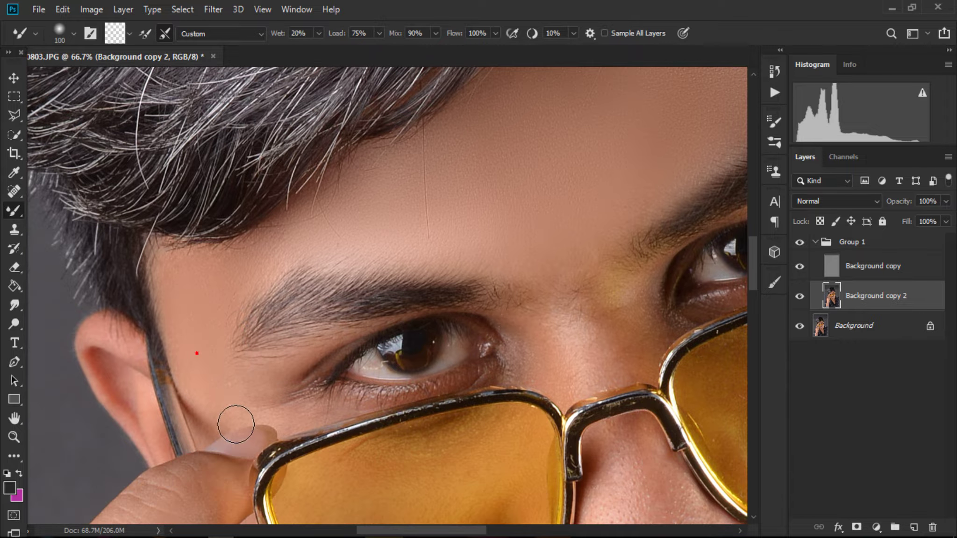
{"action": "left_click_drag", "start_coordinate": [235, 427], "coordinate": [257, 406]}
{"action": "key", "text": "bracketleft"}
{"action": "key", "text": "bracketleft"}
{"action": "key", "text": "bracketleft"}
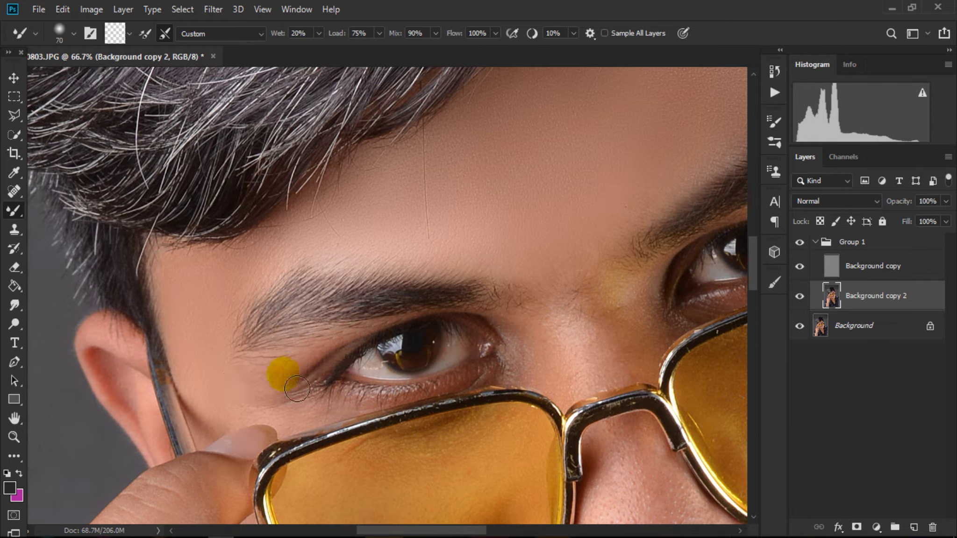
{"action": "mouse_move", "coordinate": [337, 360]}
{"action": "left_mouse_down"}
{"action": "mouse_move", "coordinate": [307, 374]}
{"action": "mouse_move", "coordinate": [220, 376]}
{"action": "left_mouse_up"}
{"action": "key", "text": "bracketright"}
{"action": "key", "text": "bracketright"}
{"action": "left_click_drag", "start_coordinate": [247, 411], "coordinate": [227, 417]}
{"action": "key", "text": "bracketright"}
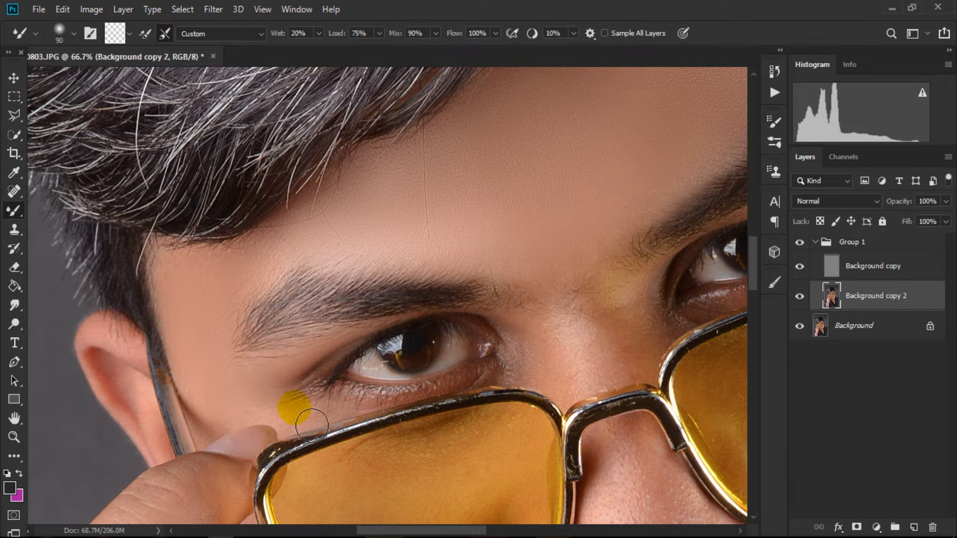
{"action": "left_click_drag", "start_coordinate": [311, 425], "coordinate": [242, 399]}
{"action": "key", "text": "bracketright"}
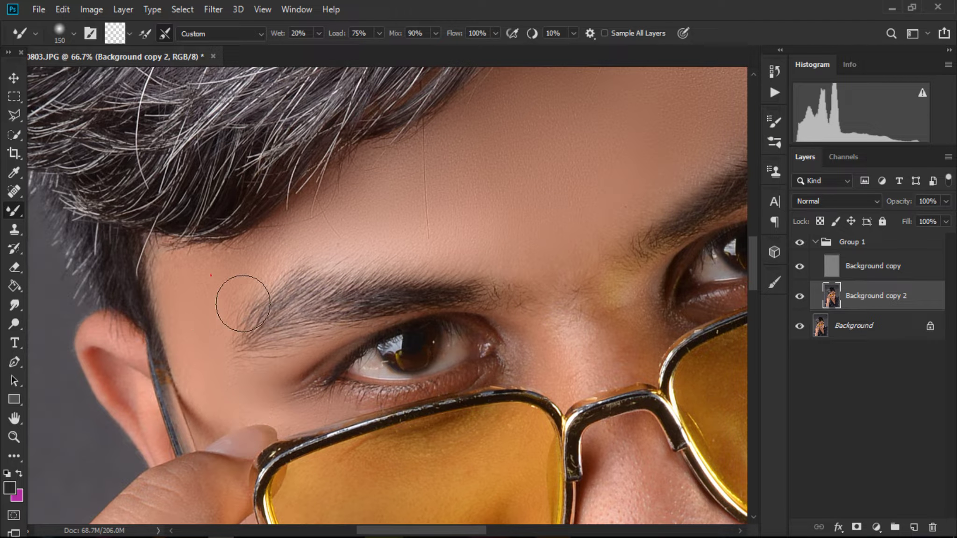
Blend the skin along the nose bridge between the eyes.
{"action": "left_click", "coordinate": [487, 257]}
{"action": "scroll", "coordinate": [486, 257], "scroll_direction": "right", "scroll_amount": 5}
{"action": "left_click_drag", "start_coordinate": [374, 326], "coordinate": [384, 340]}
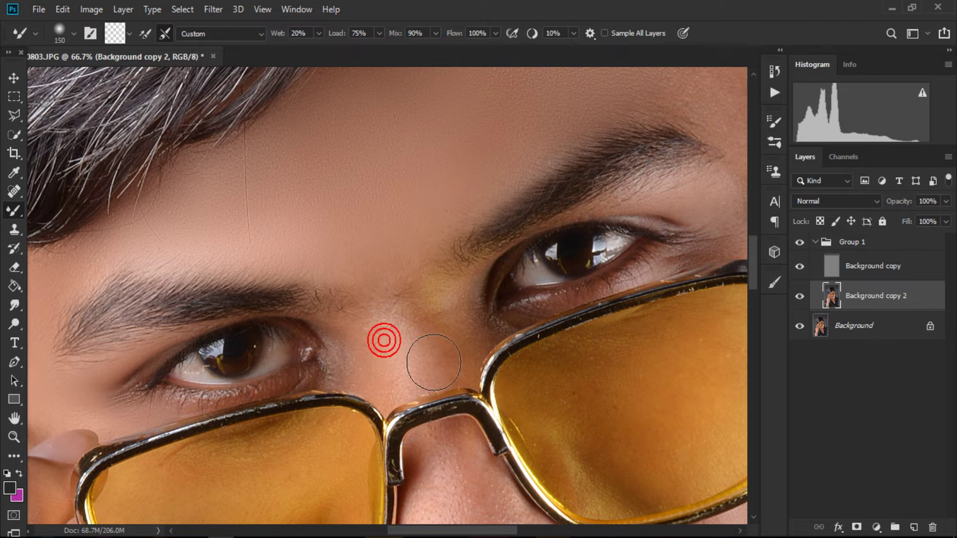
{"action": "left_click_drag", "start_coordinate": [434, 363], "coordinate": [456, 369]}
Even out the tones across the left lens and blend away the lens spot at size 150.
{"action": "scroll", "coordinate": [448, 364], "scroll_direction": "down", "scroll_amount": 4}
{"action": "scroll", "coordinate": [448, 365], "scroll_direction": "left", "scroll_amount": 2}
{"action": "left_click_drag", "start_coordinate": [252, 299], "coordinate": [281, 331]}
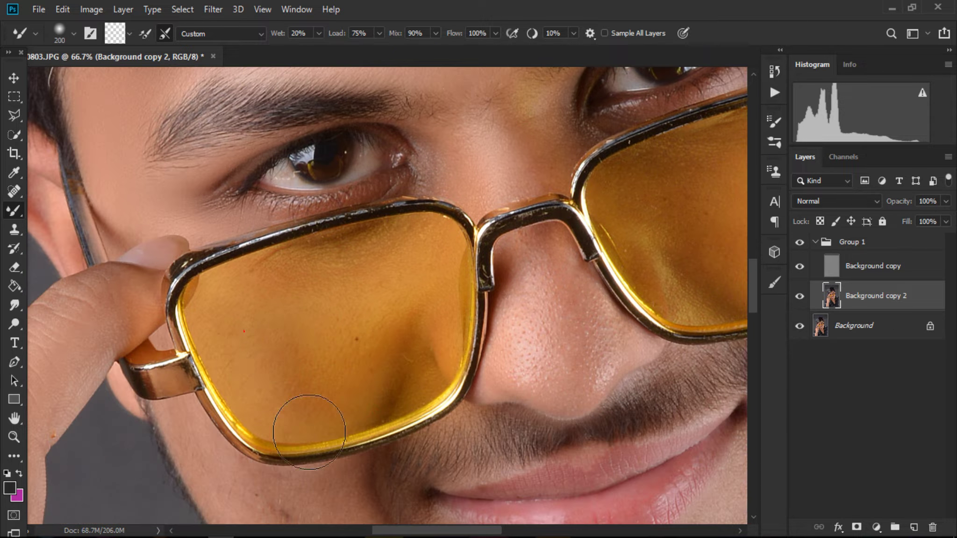
{"action": "left_click_drag", "start_coordinate": [281, 365], "coordinate": [314, 339]}
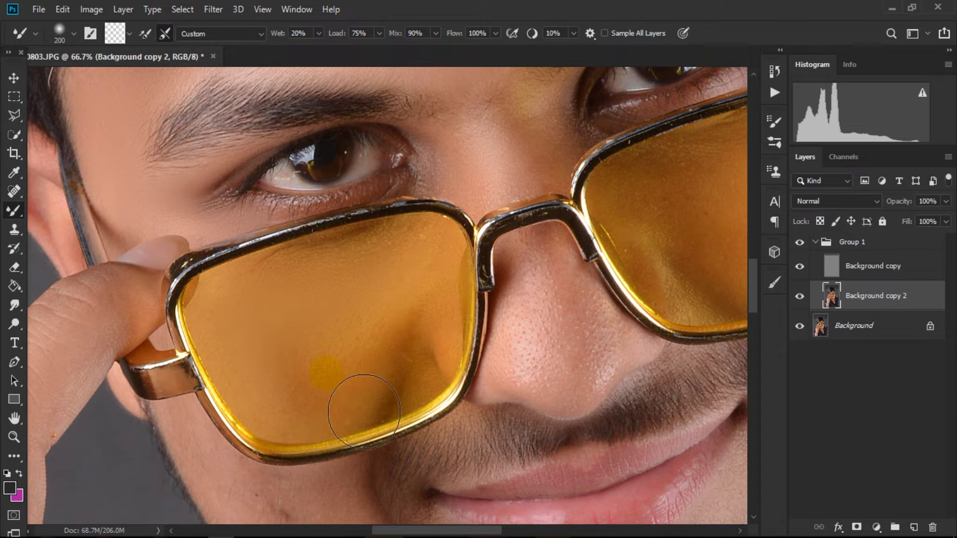
{"action": "left_click_drag", "start_coordinate": [364, 412], "coordinate": [289, 418]}
{"action": "key", "text": "bracketleft"}
{"action": "scroll", "coordinate": [374, 350], "scroll_direction": "up", "scroll_amount": 2}
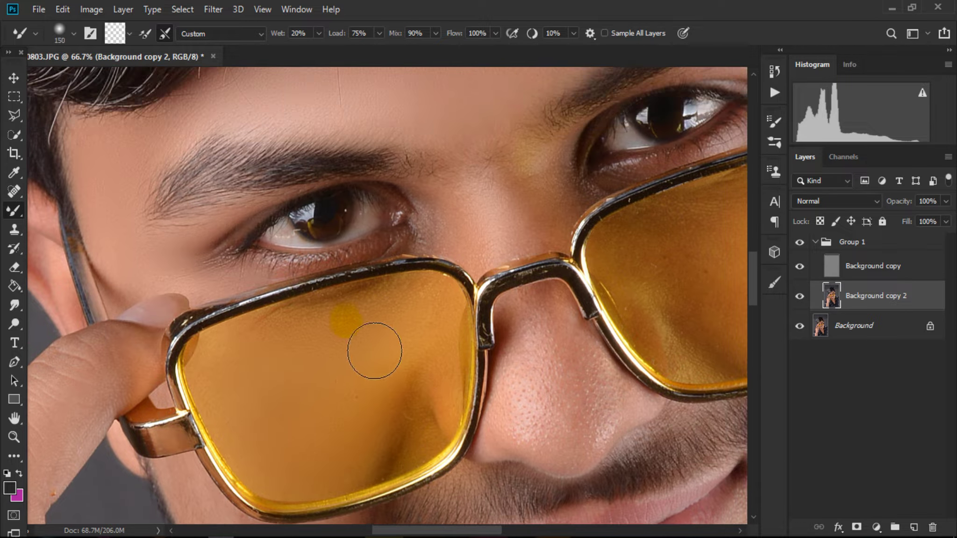
{"action": "left_click_drag", "start_coordinate": [456, 301], "coordinate": [454, 318]}
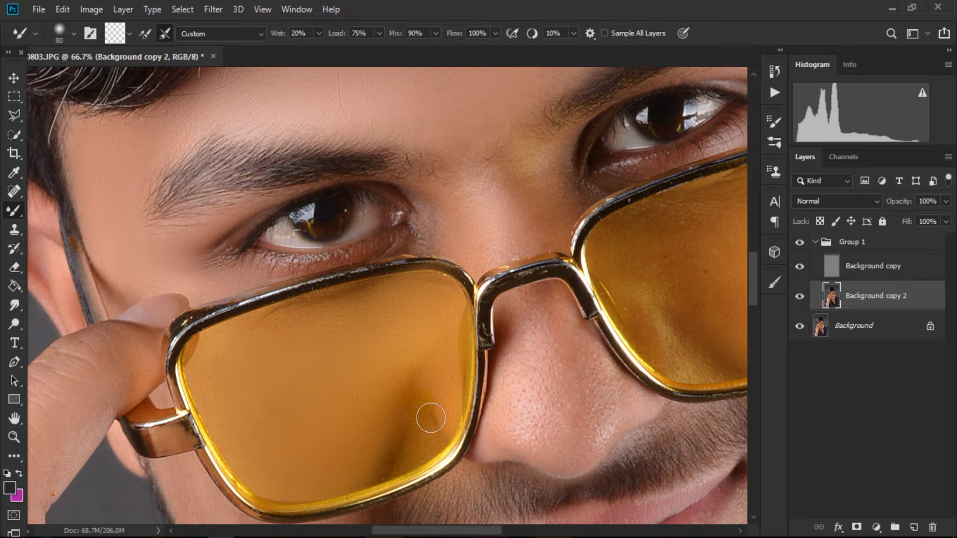
Smooth the skin down the nose with Mixer Brush strokes at sizes 100–150.
{"action": "scroll", "coordinate": [427, 443], "scroll_direction": "up", "scroll_amount": 1}
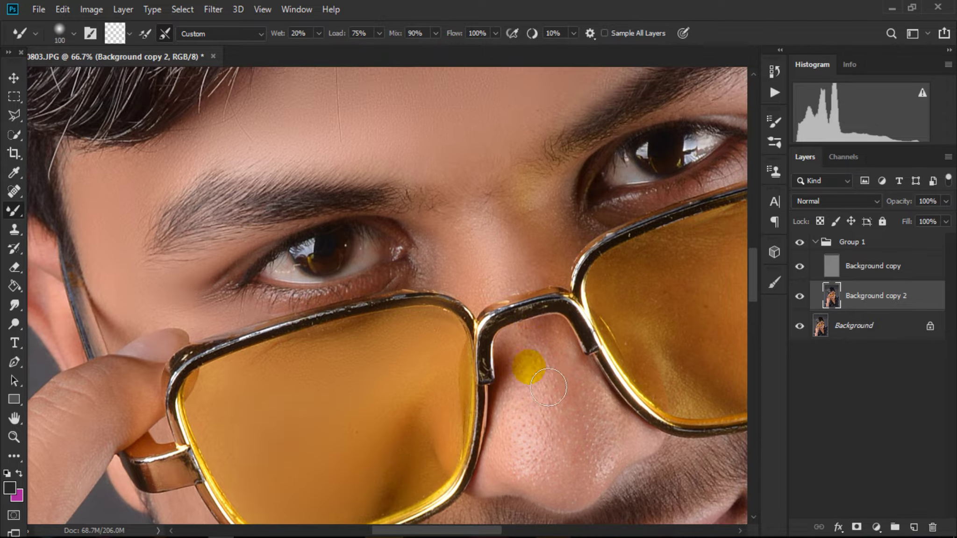
{"action": "key", "text": "bracketright"}
{"action": "key", "text": "bracketright"}
{"action": "scroll", "coordinate": [561, 397], "scroll_direction": "down", "scroll_amount": 2}
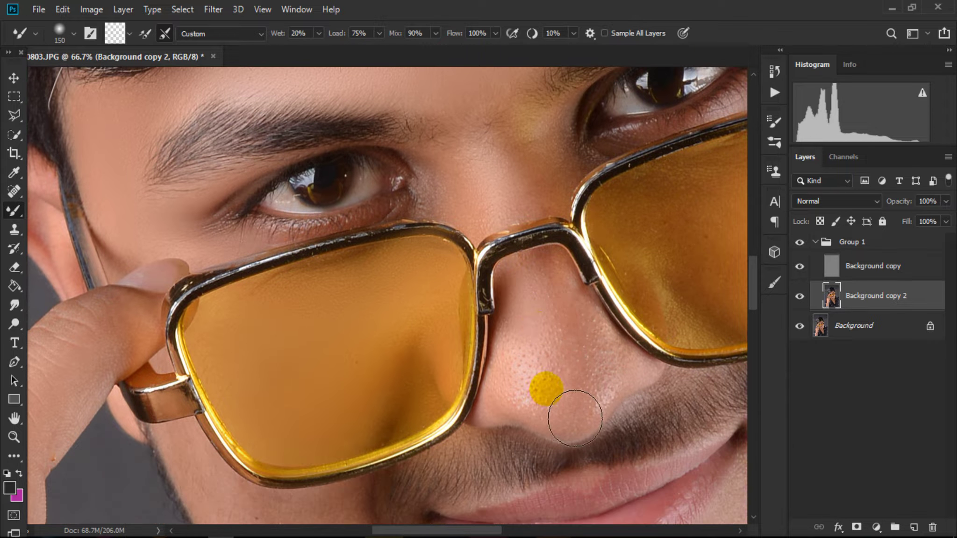
{"action": "key", "text": "bracketright"}
{"action": "key", "text": "bracketleft"}
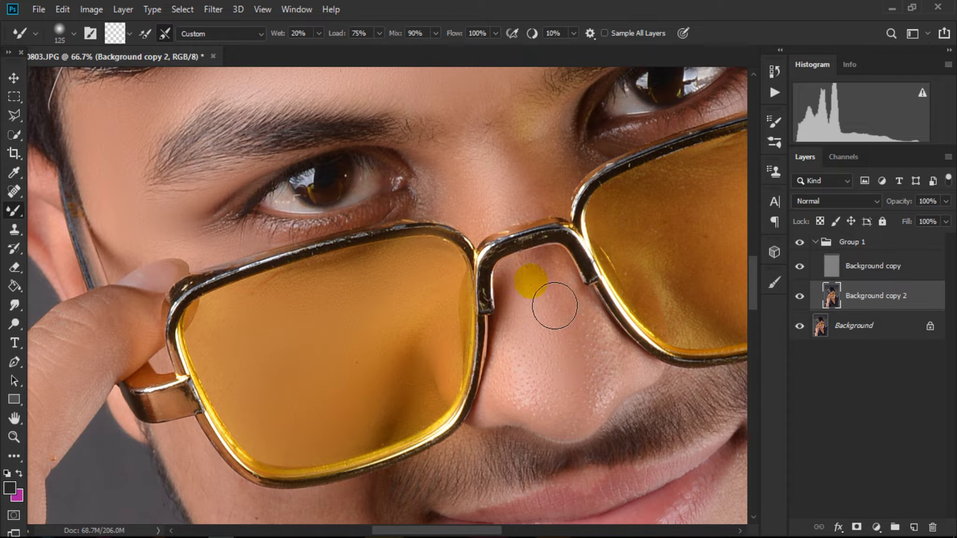
{"action": "left_click_drag", "start_coordinate": [558, 285], "coordinate": [544, 367]}
{"action": "mouse_move", "coordinate": [536, 335]}
{"action": "left_mouse_down"}
{"action": "mouse_move", "coordinate": [519, 385]}
{"action": "mouse_move", "coordinate": [524, 417]}
{"action": "mouse_move", "coordinate": [622, 380]}
{"action": "mouse_move", "coordinate": [622, 395]}
{"action": "mouse_move", "coordinate": [570, 295]}
{"action": "mouse_move", "coordinate": [598, 342]}
{"action": "left_mouse_up"}
{"action": "key", "text": "bracketright"}
{"action": "key", "text": "bracketright"}
{"action": "key", "text": "bracketright"}
{"action": "key", "text": "bracketright"}
{"action": "left_click_drag", "start_coordinate": [690, 241], "coordinate": [545, 334]}
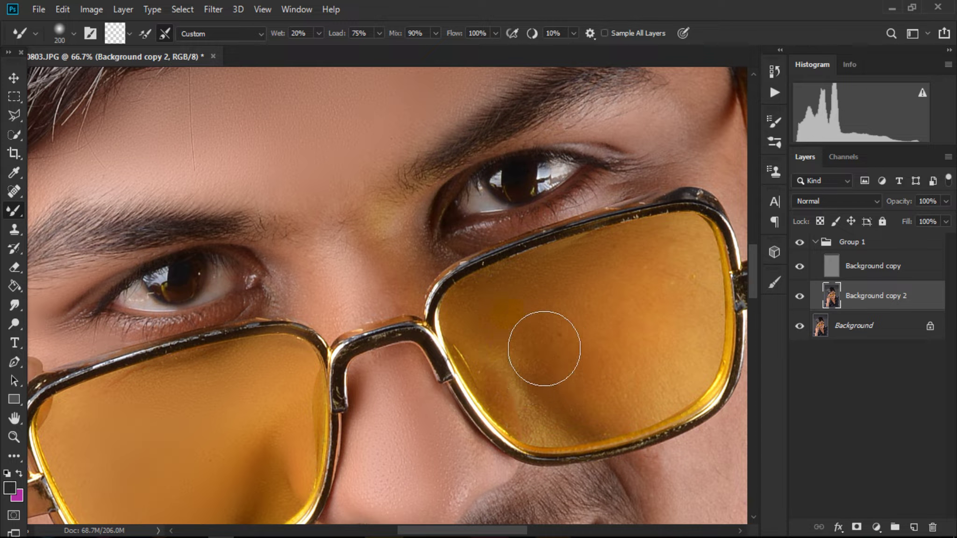
{"action": "scroll", "coordinate": [641, 374], "scroll_direction": "down", "scroll_amount": 2}
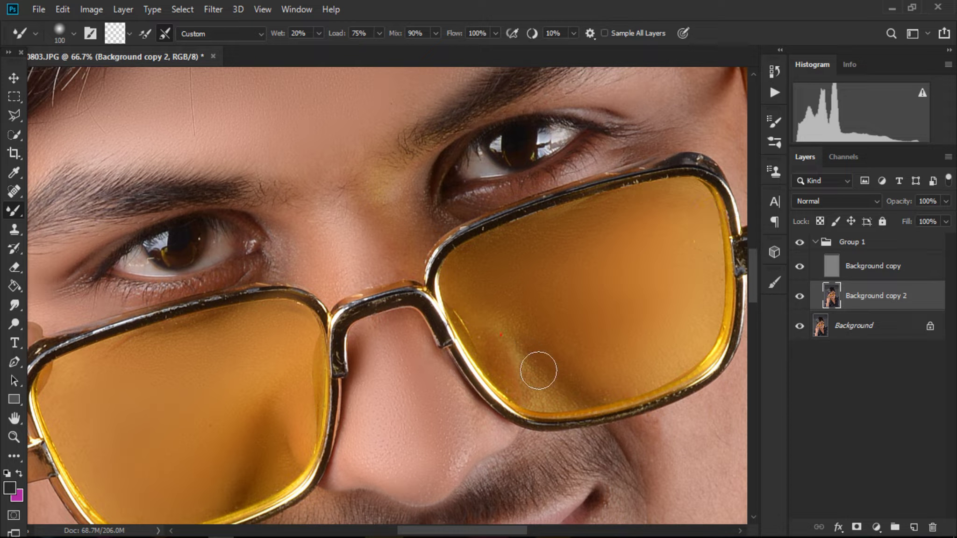
Pan to the right temple and smooth the skin near the hairline with a 175 brush.
{"action": "scroll", "coordinate": [528, 347], "scroll_direction": "up", "scroll_amount": 5}
{"action": "scroll", "coordinate": [514, 341], "scroll_direction": "right", "scroll_amount": 5}
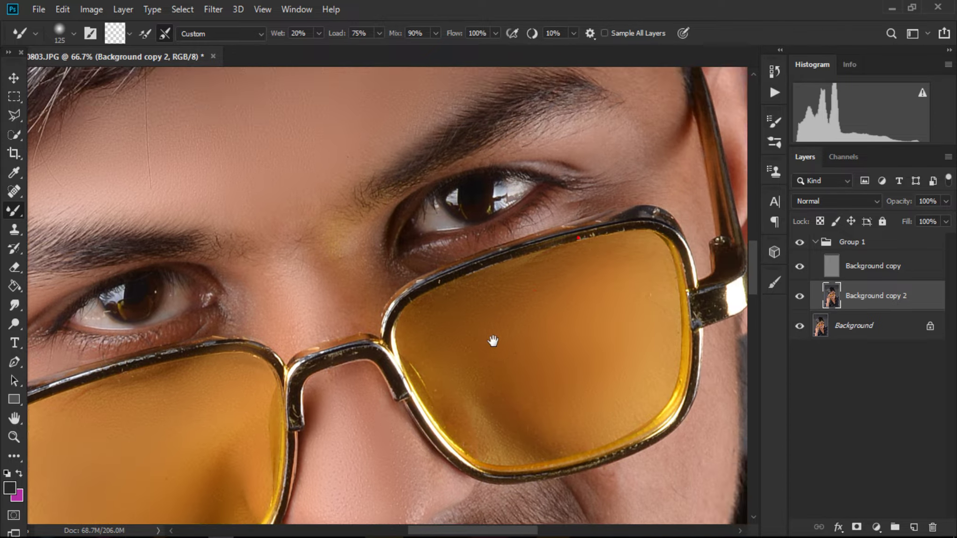
{"action": "key", "text": "bracketleft"}
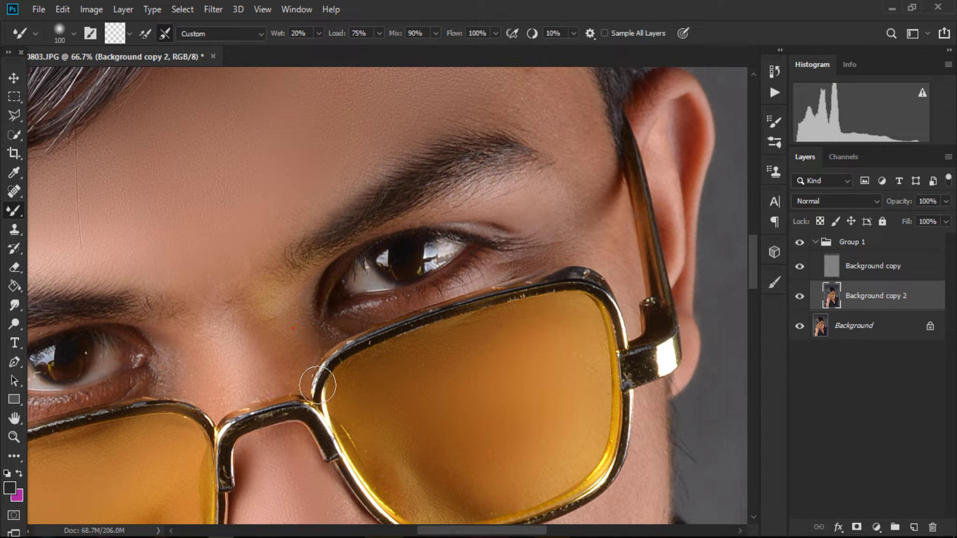
{"action": "scroll", "coordinate": [438, 345], "scroll_direction": "up", "scroll_amount": 4}
{"action": "scroll", "coordinate": [437, 346], "scroll_direction": "right", "scroll_amount": 3}
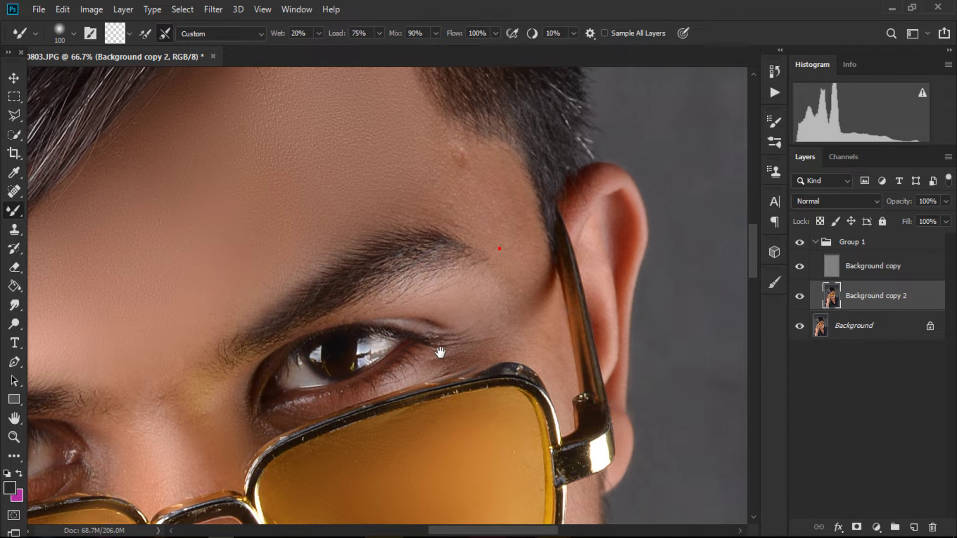
{"action": "scroll", "coordinate": [467, 303], "scroll_direction": "up", "scroll_amount": 3}
{"action": "key", "text": "bracketright"}
{"action": "key", "text": "bracketright"}
{"action": "key", "text": "bracketright"}
{"action": "mouse_move", "coordinate": [460, 256]}
{"action": "left_mouse_down"}
{"action": "mouse_move", "coordinate": [523, 261]}
{"action": "mouse_move", "coordinate": [529, 295]}
{"action": "left_mouse_up"}
Smooth the skin beside the outer right eye and along the upper eyelid at size 80.
{"action": "key", "text": "bracketleft"}
{"action": "key", "text": "bracketleft"}
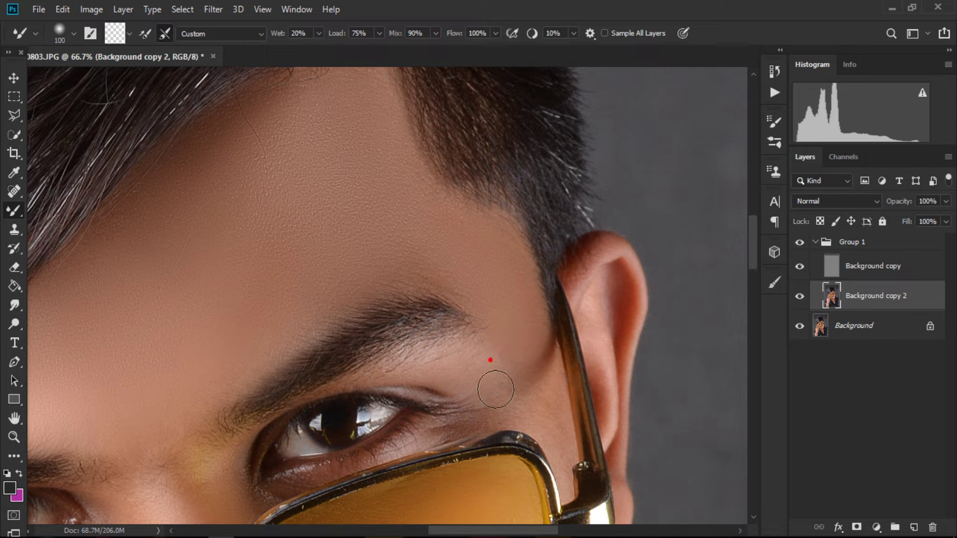
{"action": "key", "text": "bracketleft"}
{"action": "key", "text": "bracketleft"}
{"action": "left_click", "coordinate": [485, 385]}
{"action": "left_click_drag", "start_coordinate": [434, 387], "coordinate": [399, 385]}
{"action": "key", "text": "bracketright"}
{"action": "scroll", "coordinate": [489, 375], "scroll_direction": "down", "scroll_amount": 1}
{"action": "mouse_move", "coordinate": [551, 380]}
{"action": "left_mouse_down"}
{"action": "mouse_move", "coordinate": [545, 353]}
{"action": "mouse_move", "coordinate": [563, 328]}
{"action": "left_mouse_up"}
{"action": "scroll", "coordinate": [545, 352], "scroll_direction": "down", "scroll_amount": 2}
Smooth the temple at the hairline with a 90 brush, then bring the lower face into view.
{"action": "key", "text": "bracketright"}
{"action": "left_click_drag", "start_coordinate": [538, 193], "coordinate": [549, 207]}
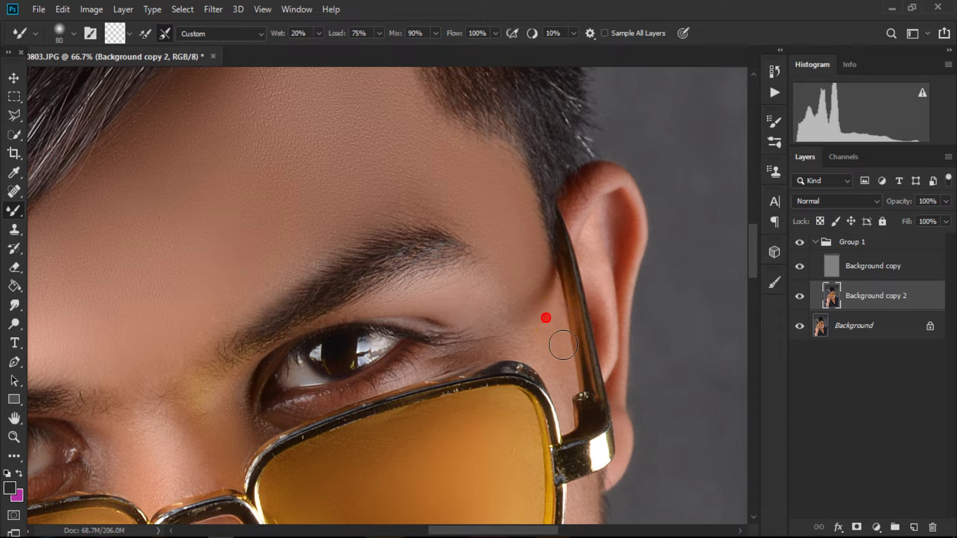
{"action": "left_click_drag", "start_coordinate": [563, 345], "coordinate": [559, 354]}
{"action": "key", "text": "bracketleft"}
{"action": "key", "text": "bracketleft"}
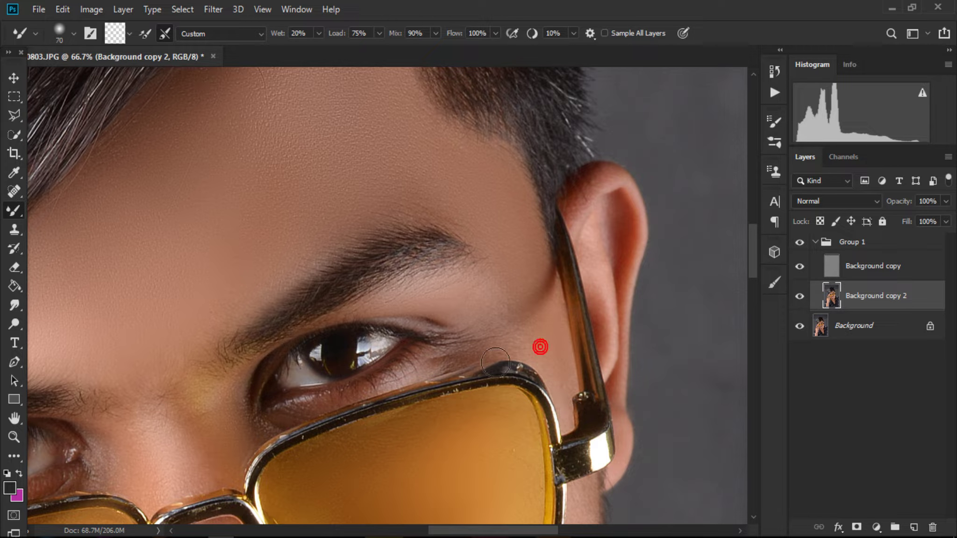
{"action": "left_click_drag", "start_coordinate": [500, 345], "coordinate": [608, 89]}
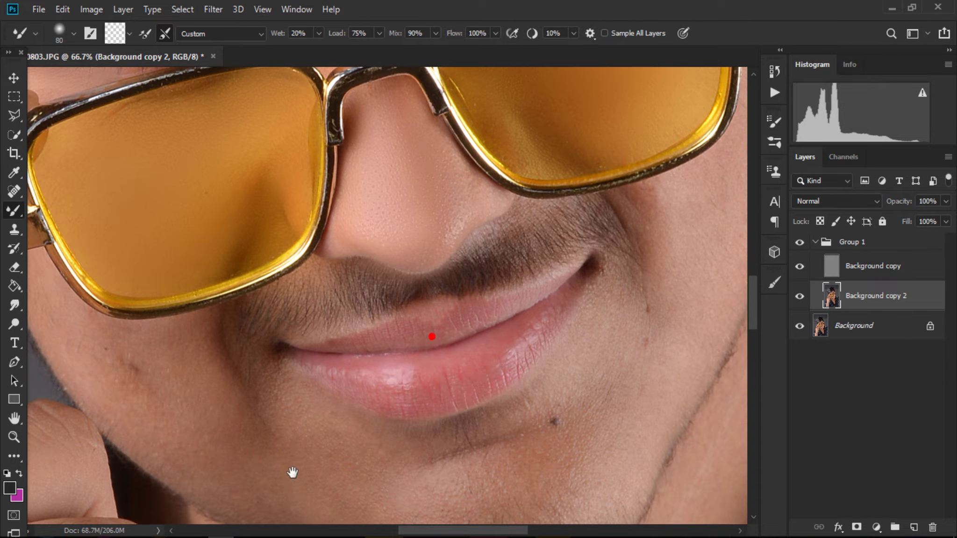
Smooth the cheek skin below the glasses with Mixer Brush sizes 125-175.
{"action": "mouse_move", "coordinate": [427, 468]}
{"action": "left_mouse_down"}
{"action": "mouse_move", "coordinate": [487, 449]}
{"action": "mouse_move", "coordinate": [511, 533]}
{"action": "left_mouse_up"}
{"action": "key", "text": "bracketright"}
{"action": "key", "text": "bracketright"}
{"action": "left_click_drag", "start_coordinate": [363, 401], "coordinate": [256, 359]}
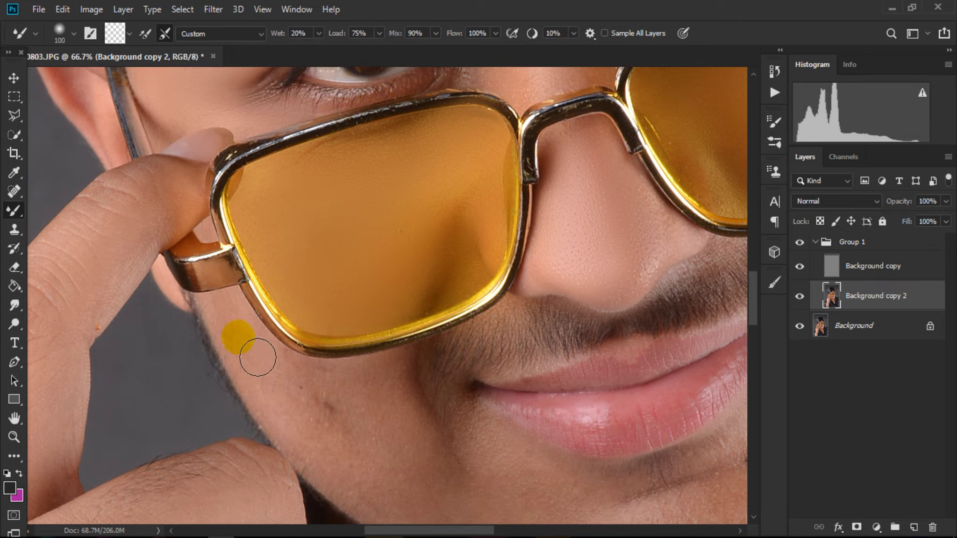
{"action": "mouse_move", "coordinate": [297, 405]}
{"action": "left_mouse_down"}
{"action": "mouse_move", "coordinate": [369, 460]}
{"action": "mouse_move", "coordinate": [376, 441]}
{"action": "left_mouse_up"}
{"action": "key", "text": "bracketright"}
{"action": "mouse_move", "coordinate": [310, 400]}
{"action": "left_mouse_down"}
{"action": "mouse_move", "coordinate": [277, 378]}
{"action": "mouse_move", "coordinate": [346, 414]}
{"action": "mouse_move", "coordinate": [367, 449]}
{"action": "left_mouse_up"}
{"action": "key", "text": "bracketright"}
{"action": "key", "text": "bracketright"}
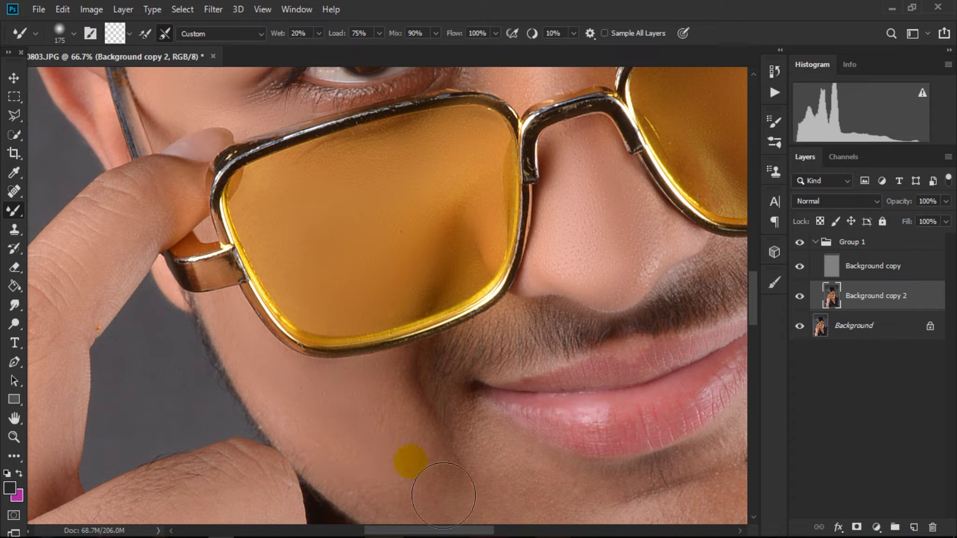
{"action": "left_click_drag", "start_coordinate": [444, 496], "coordinate": [396, 454]}
{"action": "key", "text": "bracketleft"}
{"action": "scroll", "coordinate": [418, 464], "scroll_direction": "down", "scroll_amount": 3}
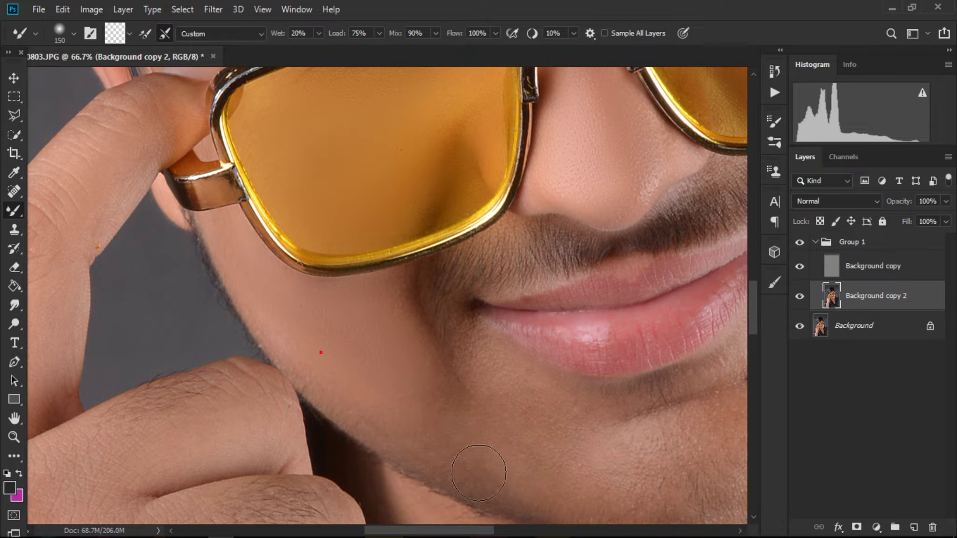
{"action": "key", "text": "bracketleft"}
{"action": "scroll", "coordinate": [420, 420], "scroll_direction": "up", "scroll_amount": 3}
{"action": "left_click_drag", "start_coordinate": [385, 383], "coordinate": [409, 408]}
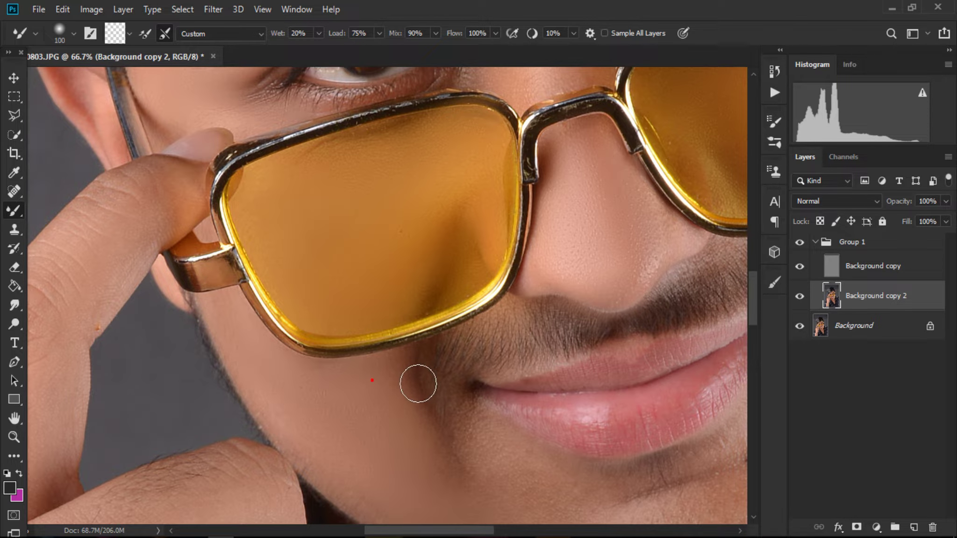
{"action": "scroll", "coordinate": [491, 411], "scroll_direction": "up", "scroll_amount": 2}
{"action": "scroll", "coordinate": [528, 486], "scroll_direction": "down", "scroll_amount": 3}
Smooth the skin on the chin with a 200 brush.
{"action": "key", "text": "bracketright"}
{"action": "key", "text": "bracketright"}
{"action": "key", "text": "bracketright"}
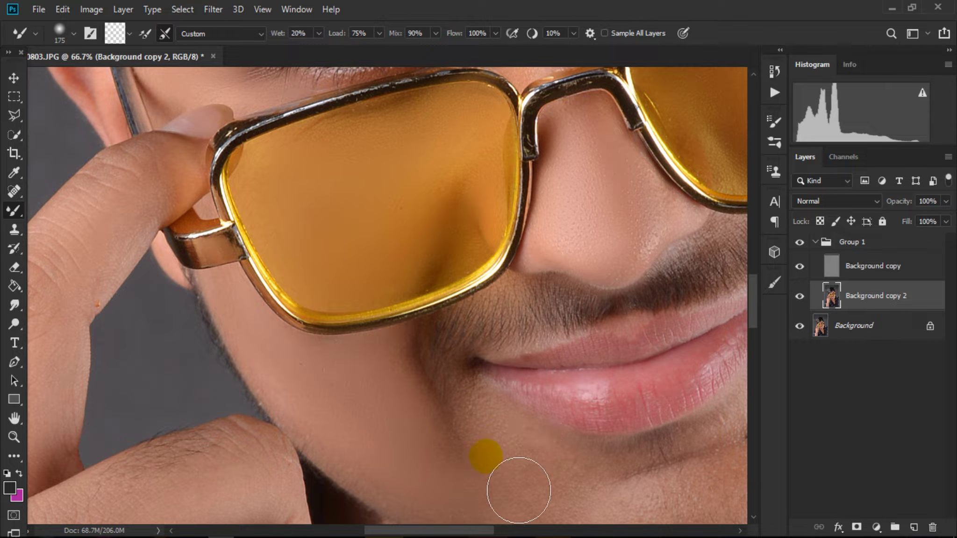
{"action": "key", "text": "bracketright"}
{"action": "scroll", "coordinate": [560, 468], "scroll_direction": "down", "scroll_amount": 3}
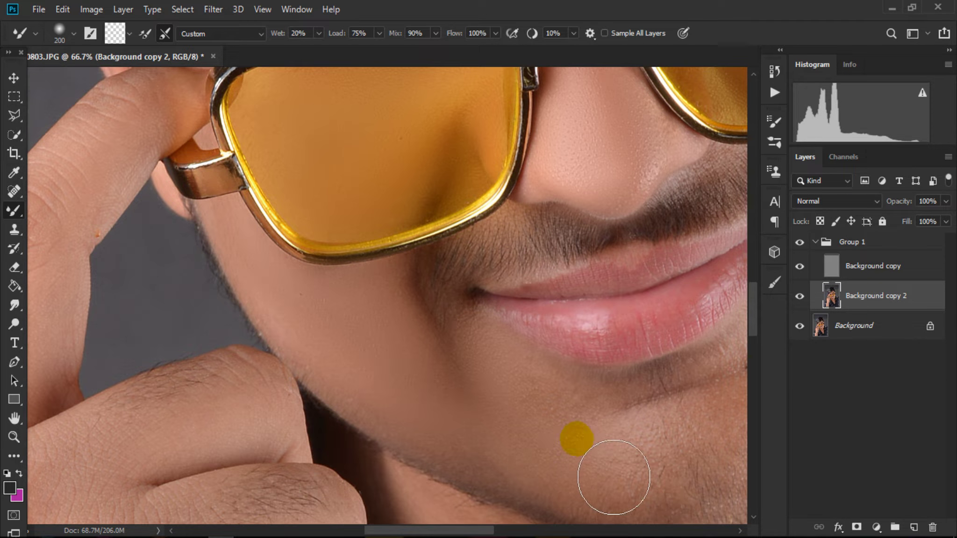
{"action": "mouse_move", "coordinate": [614, 477]}
{"action": "left_mouse_down"}
{"action": "mouse_move", "coordinate": [560, 433]}
{"action": "mouse_move", "coordinate": [518, 473]}
{"action": "mouse_move", "coordinate": [665, 316]}
{"action": "mouse_move", "coordinate": [674, 400]}
{"action": "left_mouse_up"}
{"action": "scroll", "coordinate": [514, 435], "scroll_direction": "right", "scroll_amount": 3}
{"action": "key", "text": "bracketright"}
{"action": "key", "text": "bracketleft"}
{"action": "scroll", "coordinate": [598, 412], "scroll_direction": "up", "scroll_amount": 10}
{"action": "scroll", "coordinate": [598, 412], "scroll_direction": "right", "scroll_amount": 5}
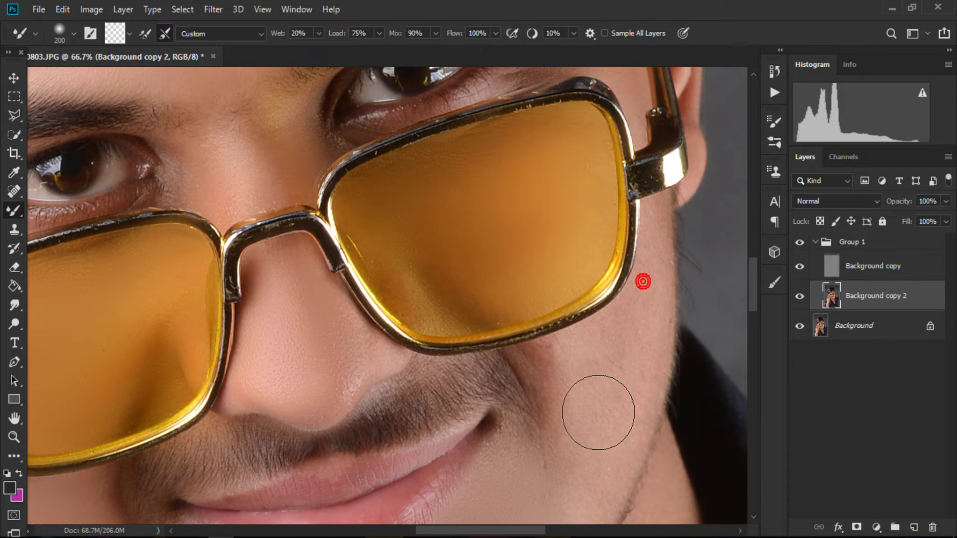
{"action": "key", "text": "bracketleft"}
Blend the cheek beside the right lens, the lens edge and the skin near the brow.
{"action": "left_click_drag", "start_coordinate": [615, 487], "coordinate": [576, 399]}
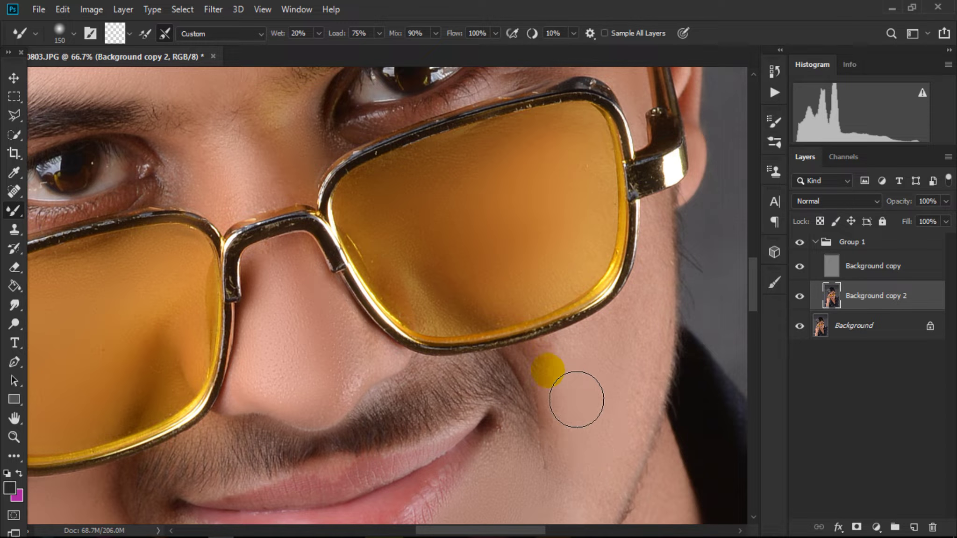
{"action": "scroll", "coordinate": [562, 376], "scroll_direction": "up", "scroll_amount": 3}
{"action": "mouse_move", "coordinate": [652, 309]}
{"action": "left_mouse_down"}
{"action": "mouse_move", "coordinate": [658, 346]}
{"action": "mouse_move", "coordinate": [669, 282]}
{"action": "mouse_move", "coordinate": [632, 400]}
{"action": "left_mouse_up"}
{"action": "key", "text": "bracketright"}
{"action": "key", "text": "bracketright"}
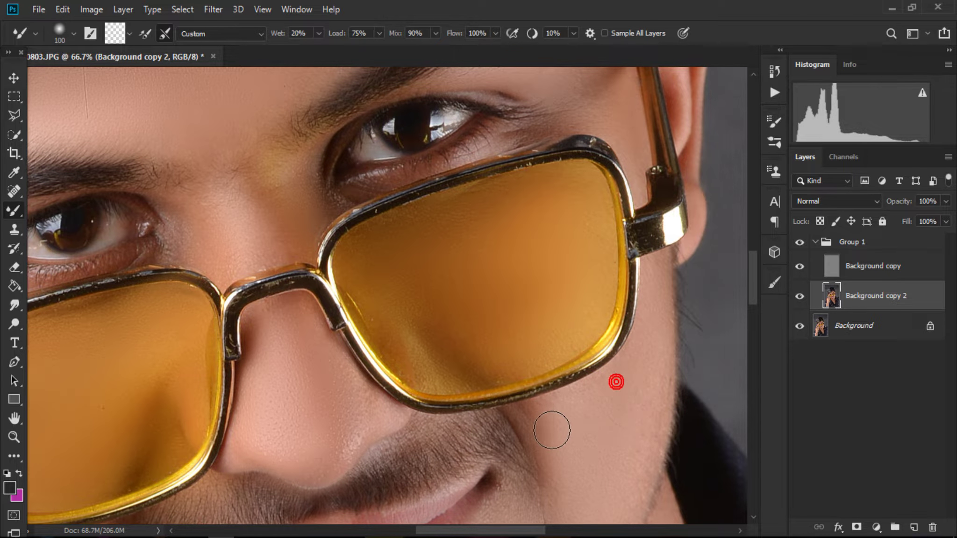
{"action": "left_click_drag", "start_coordinate": [551, 427], "coordinate": [583, 420]}
{"action": "scroll", "coordinate": [584, 411], "scroll_direction": "up", "scroll_amount": 3}
{"action": "scroll", "coordinate": [589, 402], "scroll_direction": "up", "scroll_amount": 1}
{"action": "key", "text": "bracketleft"}
{"action": "left_click_drag", "start_coordinate": [587, 181], "coordinate": [592, 177]}
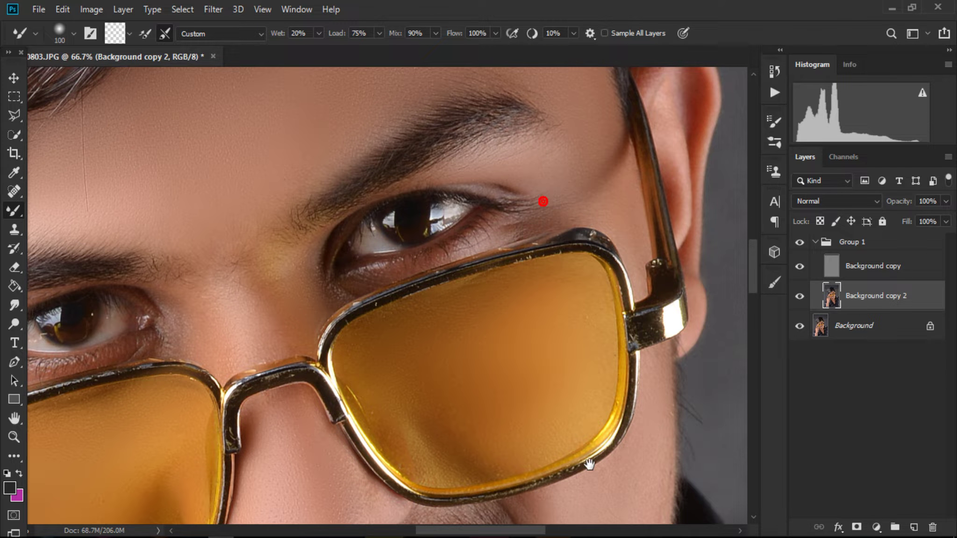
{"action": "scroll", "coordinate": [589, 464], "scroll_direction": "down", "scroll_amount": 5}
Smooth the jawline and the skin below the chin with 125-175 brushes.
{"action": "left_click", "coordinate": [491, 364]}
{"action": "scroll", "coordinate": [495, 367], "scroll_direction": "down", "scroll_amount": 3}
{"action": "key", "text": "bracketright"}
{"action": "left_click_drag", "start_coordinate": [588, 174], "coordinate": [612, 199]}
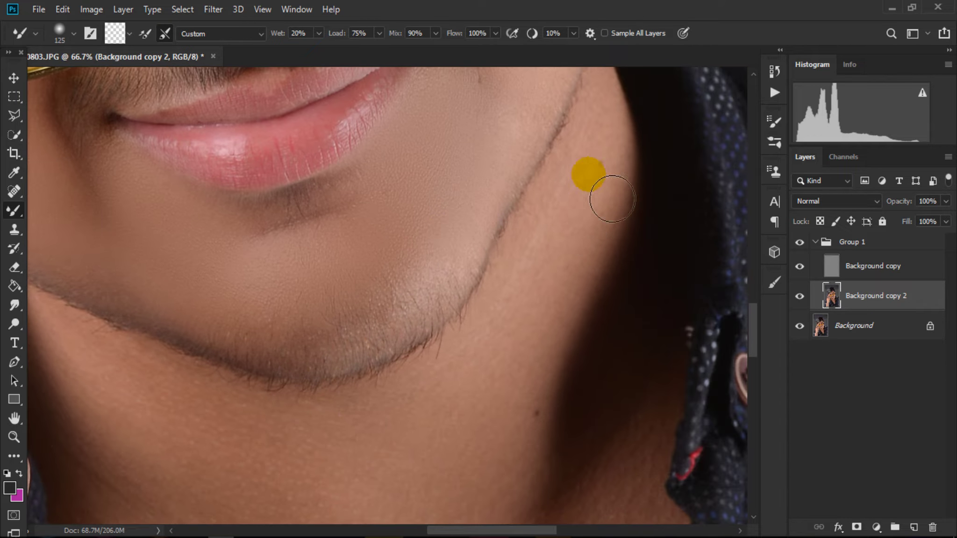
{"action": "scroll", "coordinate": [612, 199], "scroll_direction": "up", "scroll_amount": 2}
{"action": "key", "text": "bracketright"}
{"action": "key", "text": "bracketright"}
{"action": "mouse_move", "coordinate": [634, 246]}
{"action": "left_mouse_down"}
{"action": "mouse_move", "coordinate": [608, 307]}
{"action": "mouse_move", "coordinate": [551, 367]}
{"action": "left_mouse_up"}
Blend the neck shadow beside the hand with a 250 brush.
{"action": "scroll", "coordinate": [551, 368], "scroll_direction": "down", "scroll_amount": 2}
{"action": "key", "text": "bracketright"}
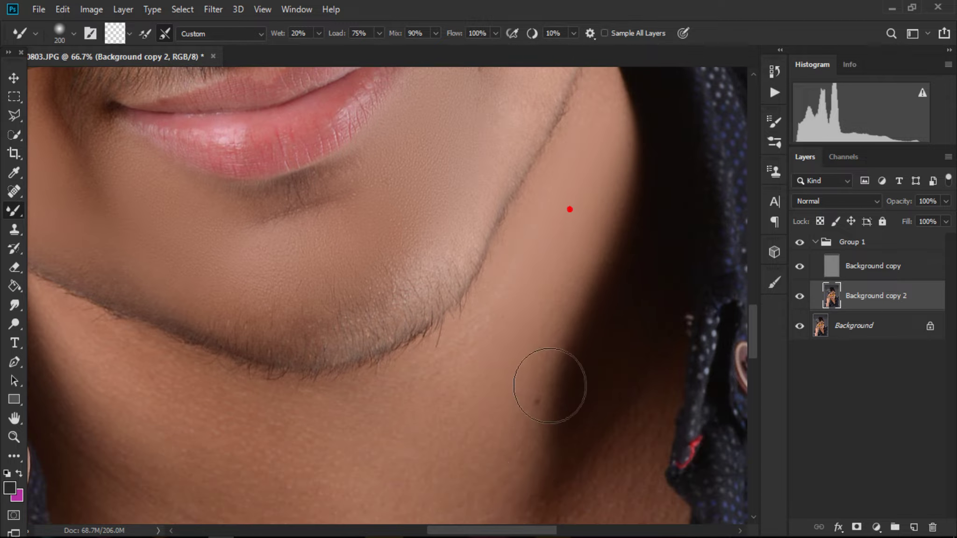
{"action": "scroll", "coordinate": [550, 386], "scroll_direction": "down", "scroll_amount": 3}
{"action": "scroll", "coordinate": [550, 386], "scroll_direction": "left", "scroll_amount": 7}
{"action": "key", "text": "bracketright"}
{"action": "left_click_drag", "start_coordinate": [690, 385], "coordinate": [389, 301]}
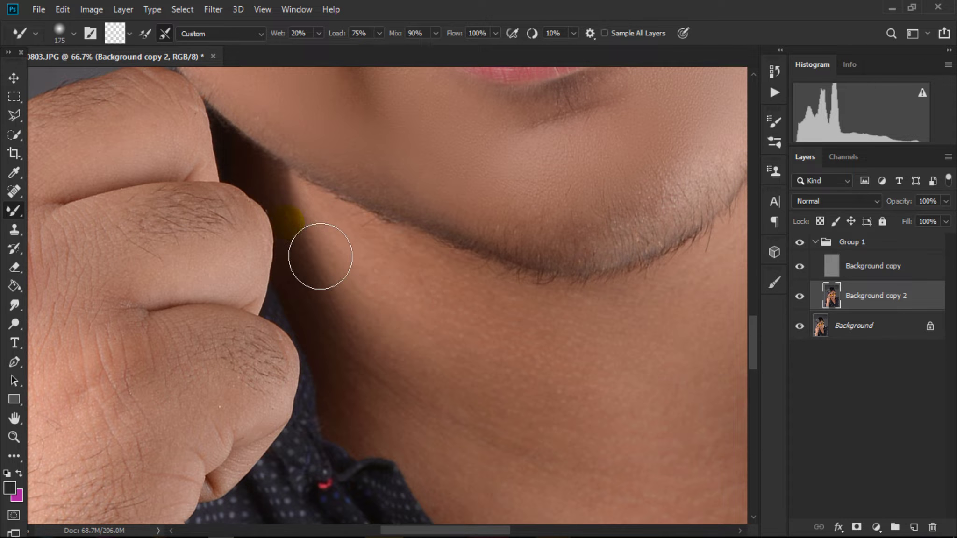
{"action": "mouse_move", "coordinate": [320, 256]}
{"action": "left_mouse_down"}
{"action": "mouse_move", "coordinate": [356, 243]}
{"action": "mouse_move", "coordinate": [370, 285]}
{"action": "mouse_move", "coordinate": [358, 238]}
{"action": "mouse_move", "coordinate": [550, 358]}
{"action": "mouse_move", "coordinate": [485, 374]}
{"action": "left_mouse_up"}
Smooth the neck and lower neck skin with broad 200-400 strokes.
{"action": "scroll", "coordinate": [577, 406], "scroll_direction": "down", "scroll_amount": 2}
{"action": "key", "text": "bracketright"}
{"action": "left_click_drag", "start_coordinate": [577, 405], "coordinate": [407, 364]}
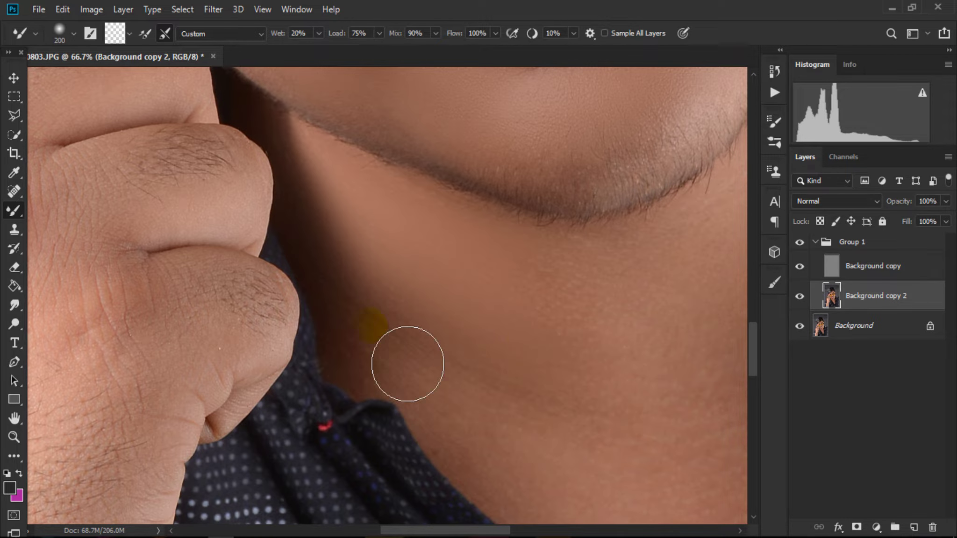
{"action": "scroll", "coordinate": [568, 404], "scroll_direction": "right", "scroll_amount": 5}
{"action": "scroll", "coordinate": [568, 404], "scroll_direction": "up", "scroll_amount": 5}
{"action": "key", "text": "bracketright"}
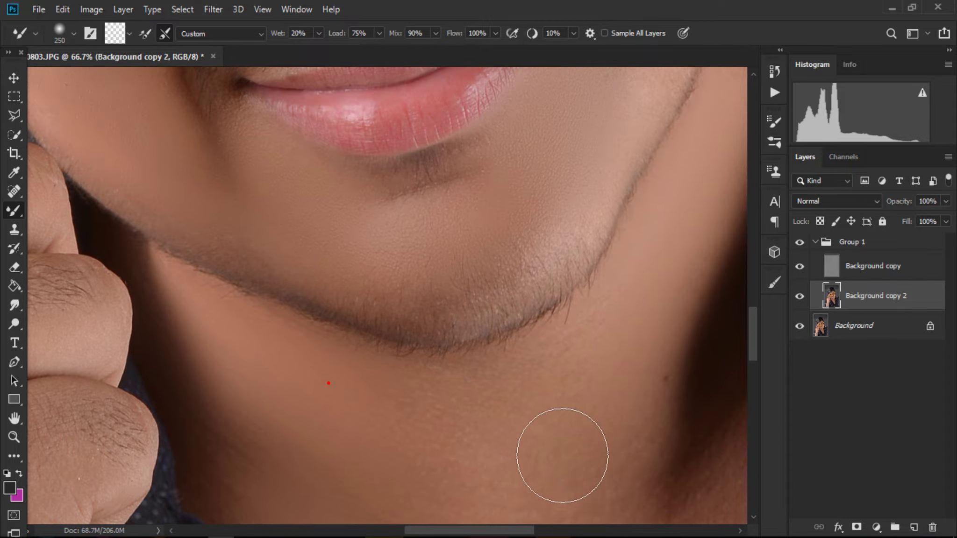
{"action": "scroll", "coordinate": [649, 421], "scroll_direction": "down", "scroll_amount": 3}
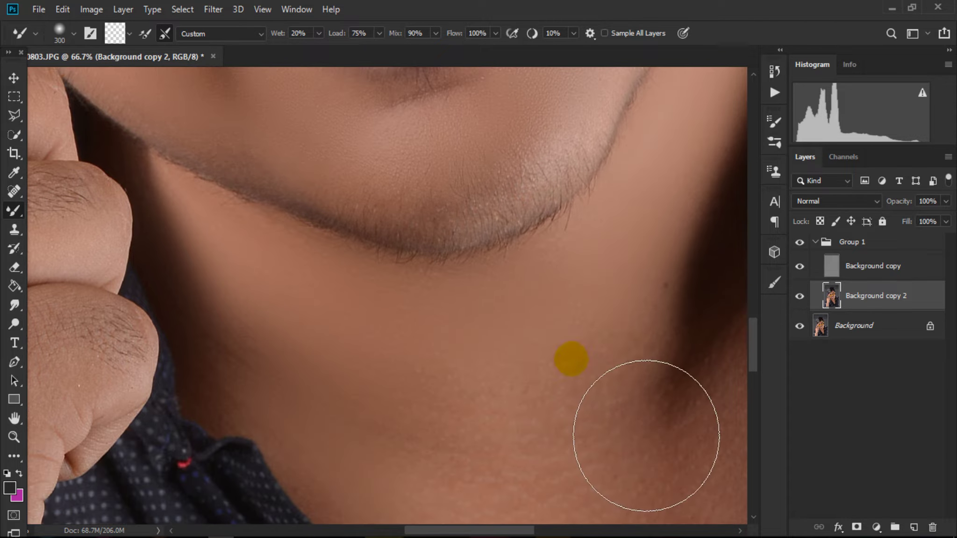
{"action": "key", "text": "bracketright"}
{"action": "key", "text": "bracketright"}
{"action": "left_click_drag", "start_coordinate": [658, 448], "coordinate": [636, 420]}
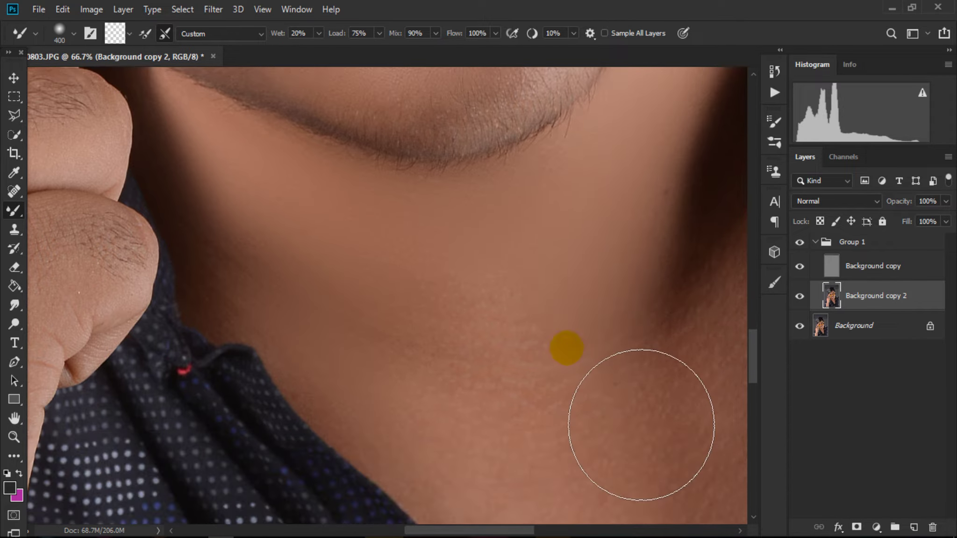
{"action": "scroll", "coordinate": [549, 435], "scroll_direction": "down", "scroll_amount": 3}
{"action": "left_click_drag", "start_coordinate": [550, 435], "coordinate": [514, 442]}
Bring the shirt opening into view and smooth the jaw edge at 250.
{"action": "key", "text": "bracketleft"}
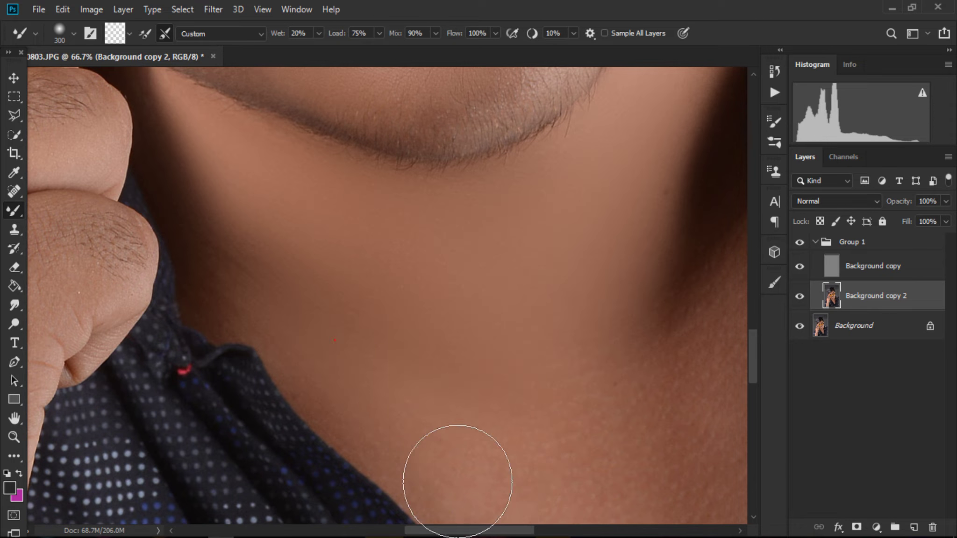
{"action": "key", "text": "bracketleft"}
{"action": "mouse_move", "coordinate": [235, 331]}
{"action": "left_mouse_down"}
{"action": "mouse_move", "coordinate": [97, 314]}
{"action": "mouse_move", "coordinate": [384, 163]}
{"action": "mouse_move", "coordinate": [413, 213]}
{"action": "left_mouse_up"}
{"action": "scroll", "coordinate": [549, 277], "scroll_direction": "up", "scroll_amount": 3}
{"action": "key", "text": "bracketright"}
{"action": "scroll", "coordinate": [625, 250], "scroll_direction": "up", "scroll_amount": 2}
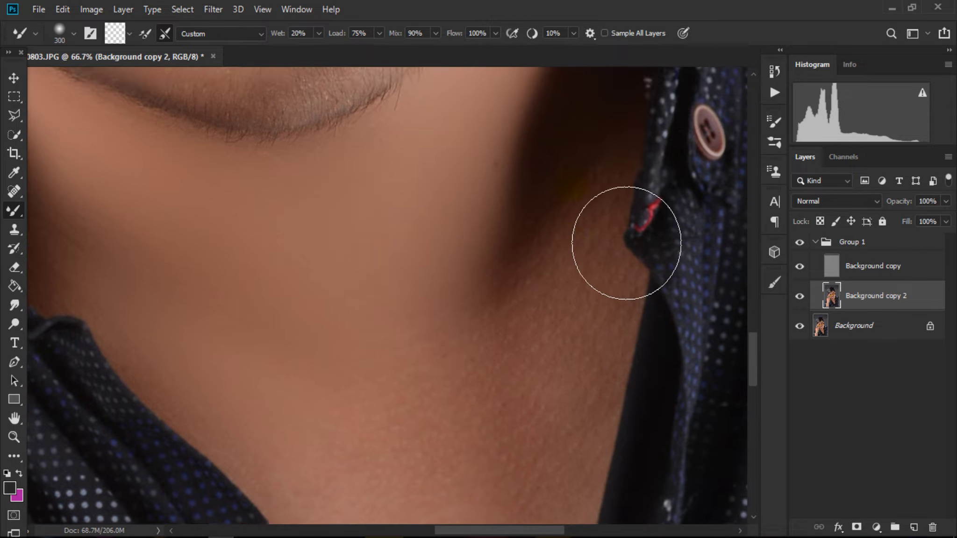
{"action": "scroll", "coordinate": [654, 228], "scroll_direction": "up", "scroll_amount": 3}
{"action": "scroll", "coordinate": [635, 316], "scroll_direction": "down", "scroll_amount": 3}
{"action": "key", "text": "bracketright"}
{"action": "key", "text": "bracketright"}
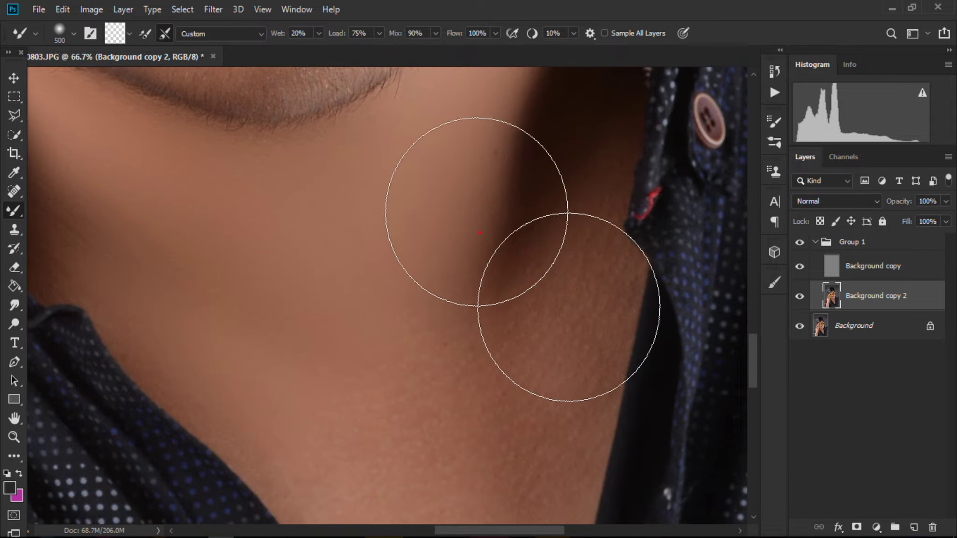
{"action": "key", "text": "bracketleft"}
{"action": "key", "text": "bracketleft"}
{"action": "key", "text": "bracketleft"}
{"action": "left_click_drag", "start_coordinate": [561, 306], "coordinate": [619, 363]}
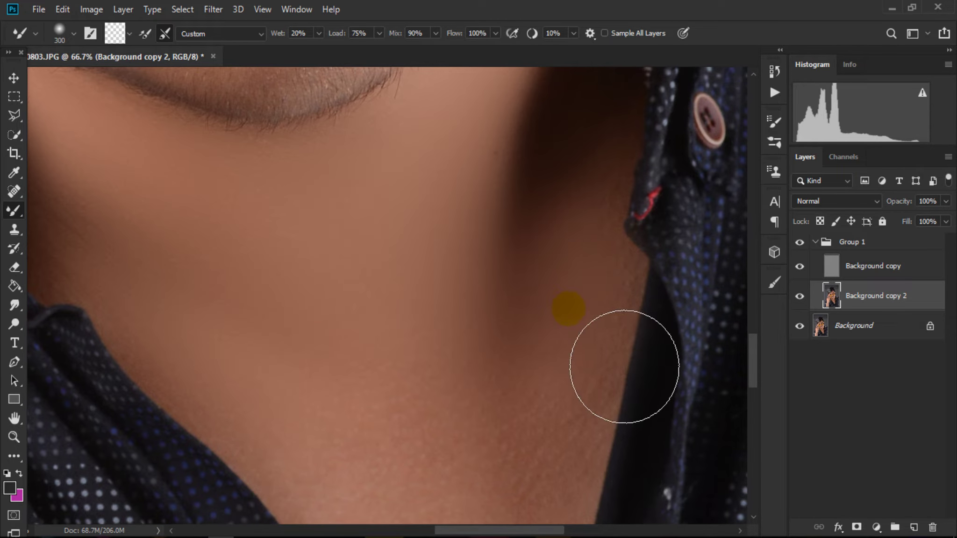
Smooth the chest skin inside the collar and along the left collar edge.
{"action": "scroll", "coordinate": [598, 359], "scroll_direction": "down", "scroll_amount": 6}
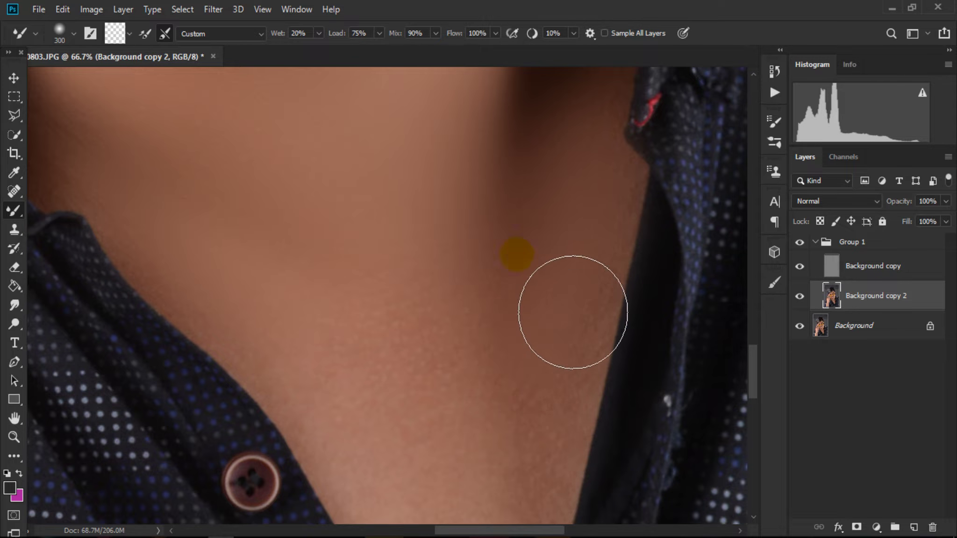
{"action": "scroll", "coordinate": [570, 341], "scroll_direction": "down", "scroll_amount": 3}
{"action": "key", "text": "bracketright"}
{"action": "key", "text": "bracketright"}
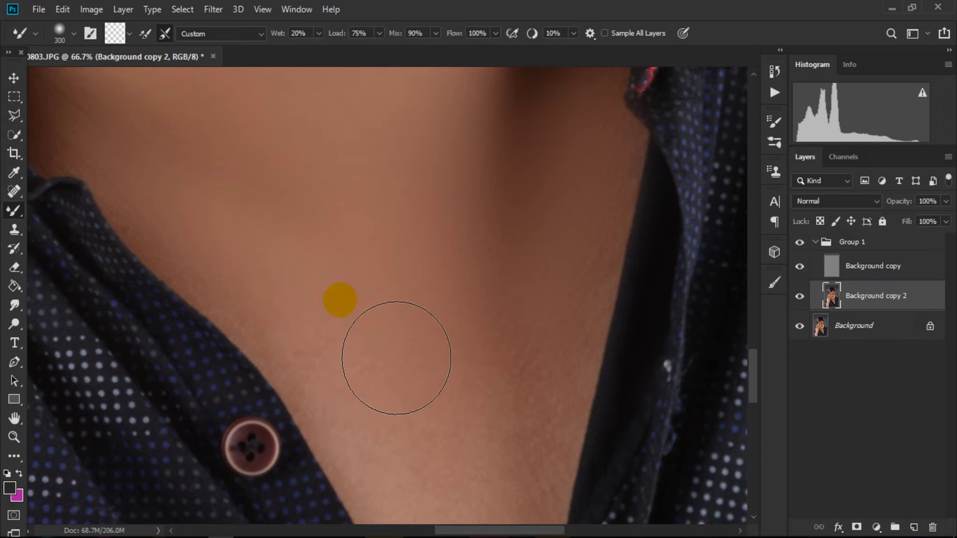
{"action": "key", "text": "bracketleft"}
{"action": "scroll", "coordinate": [402, 346], "scroll_direction": "up", "scroll_amount": 2}
{"action": "left_click_drag", "start_coordinate": [412, 463], "coordinate": [277, 299]}
{"action": "key", "text": "bracketleft"}
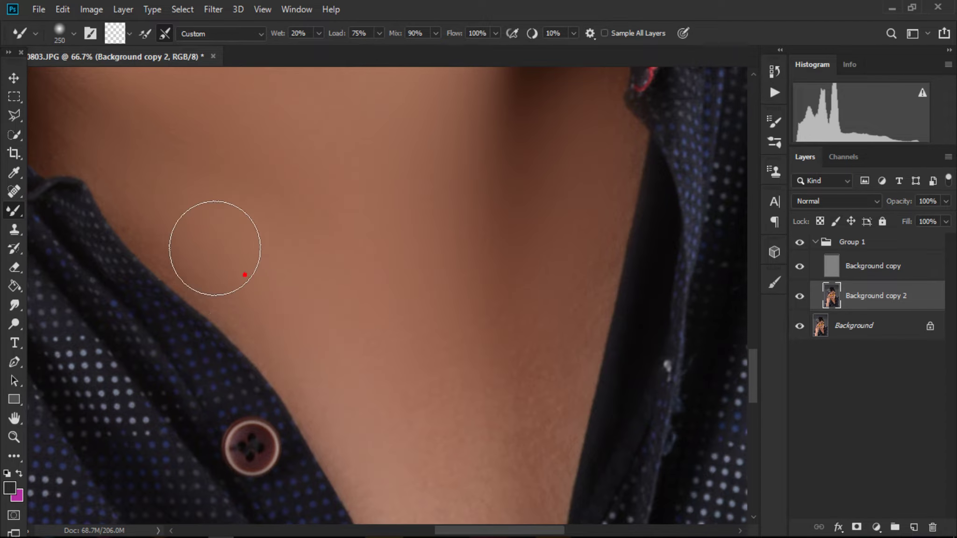
{"action": "left_click_drag", "start_coordinate": [229, 244], "coordinate": [211, 251]}
Blend the skin along the right shirt edge and across the lower chest.
{"action": "scroll", "coordinate": [374, 341], "scroll_direction": "down", "scroll_amount": 5}
{"action": "scroll", "coordinate": [491, 331], "scroll_direction": "up", "scroll_amount": 2}
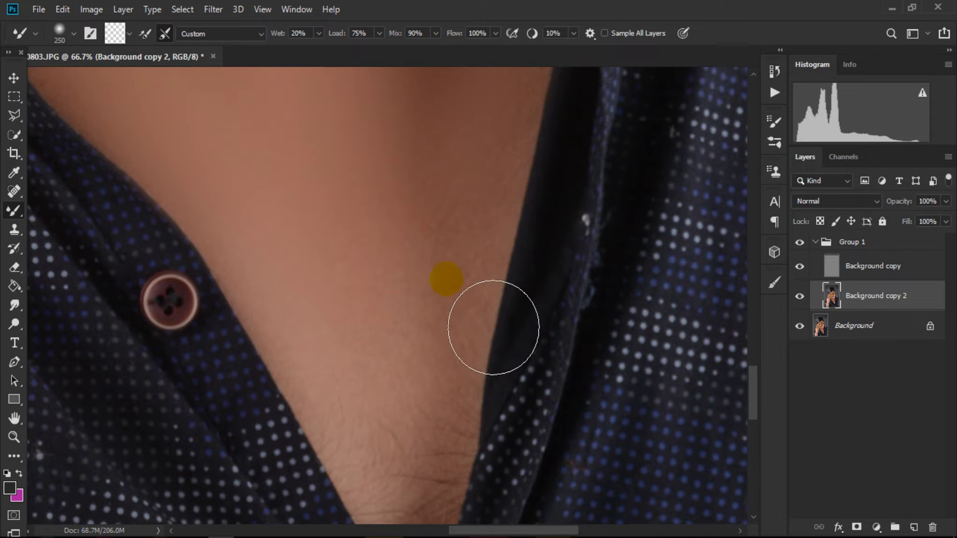
{"action": "mouse_move", "coordinate": [491, 331]}
{"action": "left_mouse_down"}
{"action": "mouse_move", "coordinate": [514, 171]}
{"action": "mouse_move", "coordinate": [498, 235]}
{"action": "left_mouse_up"}
{"action": "scroll", "coordinate": [534, 203], "scroll_direction": "up", "scroll_amount": 3}
{"action": "key", "text": "bracketright"}
{"action": "key", "text": "bracketright"}
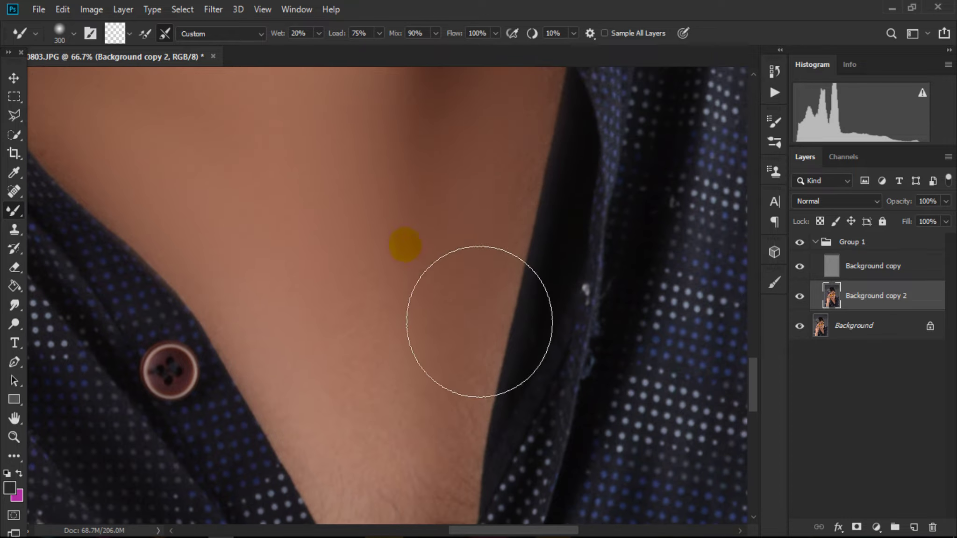
{"action": "left_click_drag", "start_coordinate": [479, 305], "coordinate": [404, 258]}
{"action": "scroll", "coordinate": [405, 257], "scroll_direction": "down", "scroll_amount": 4}
{"action": "key", "text": "bracketleft"}
{"action": "key", "text": "bracketleft"}
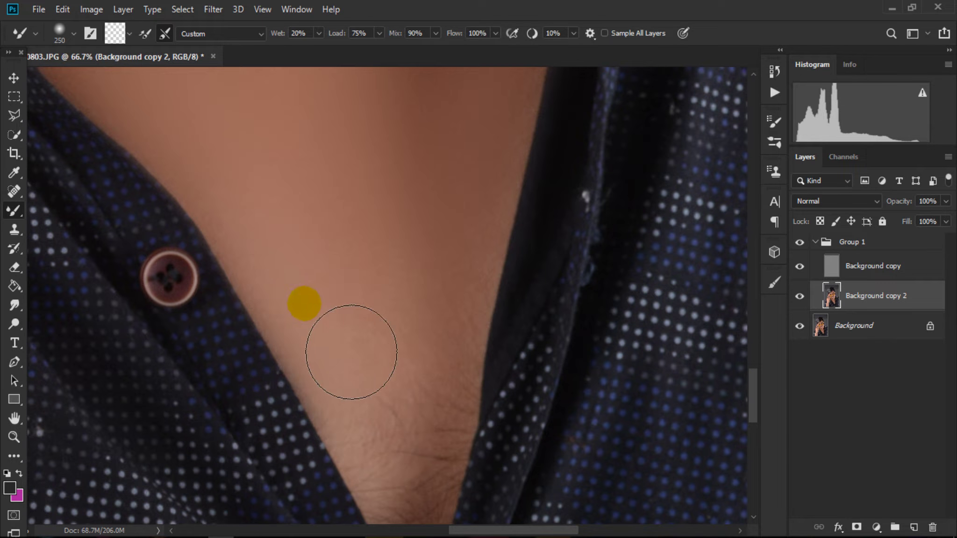
{"action": "left_click_drag", "start_coordinate": [351, 352], "coordinate": [445, 488]}
{"action": "left_click_drag", "start_coordinate": [399, 292], "coordinate": [438, 342]}
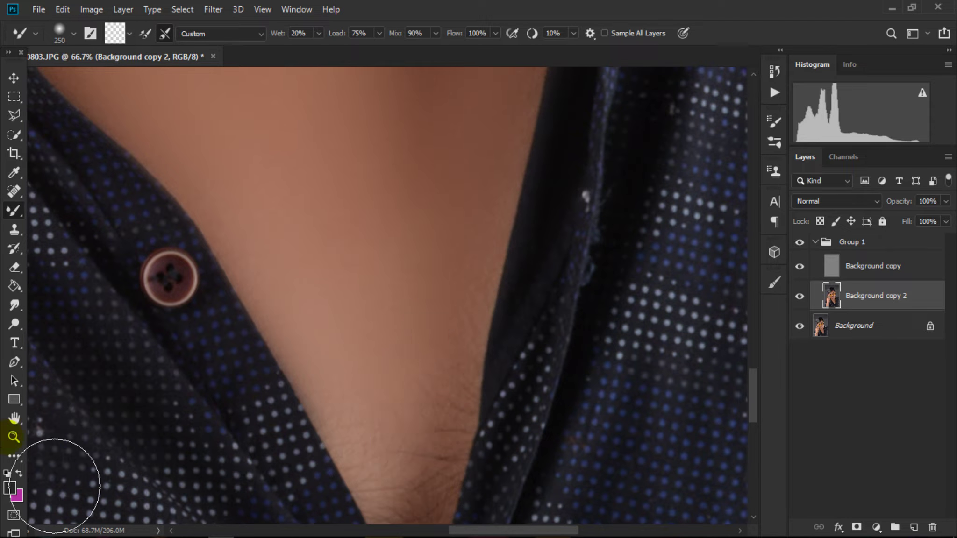
Fit the image on screen, then zoom in on the face and glasses.
{"action": "left_click", "coordinate": [13, 438]}
{"action": "right_click", "coordinate": [402, 260]}
{"action": "left_click", "coordinate": [409, 263]}
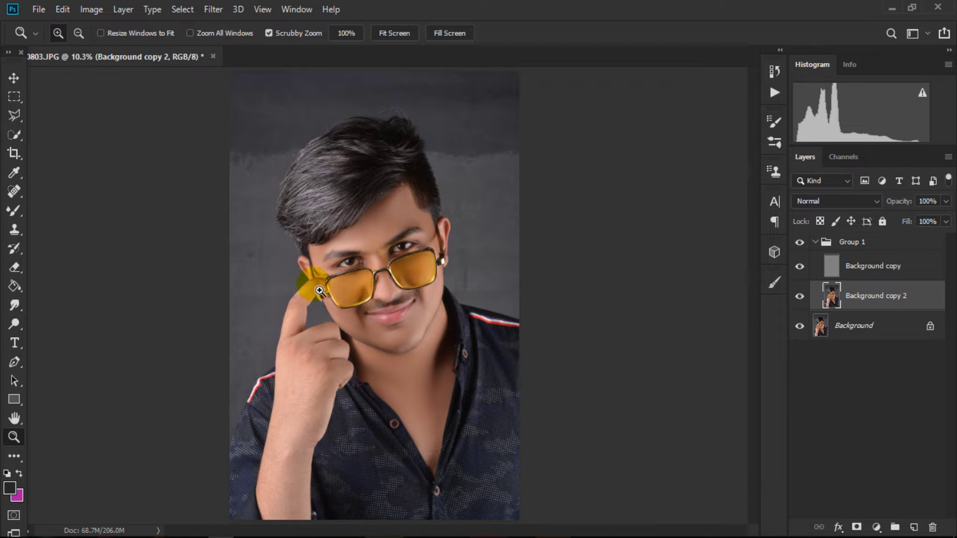
{"action": "left_click", "coordinate": [319, 291]}
{"action": "left_click", "coordinate": [381, 266]}
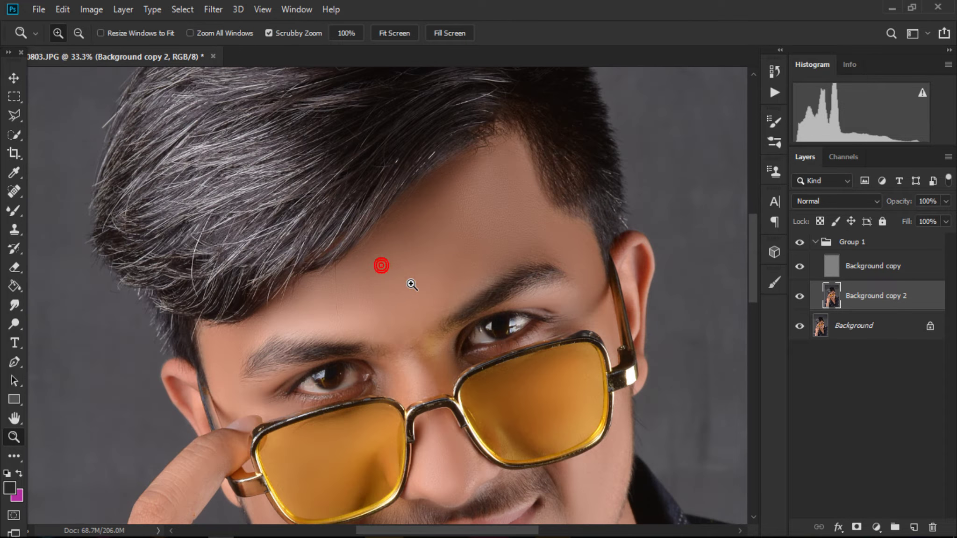
{"action": "scroll", "coordinate": [729, 278], "scroll_direction": "down", "scroll_amount": 3}
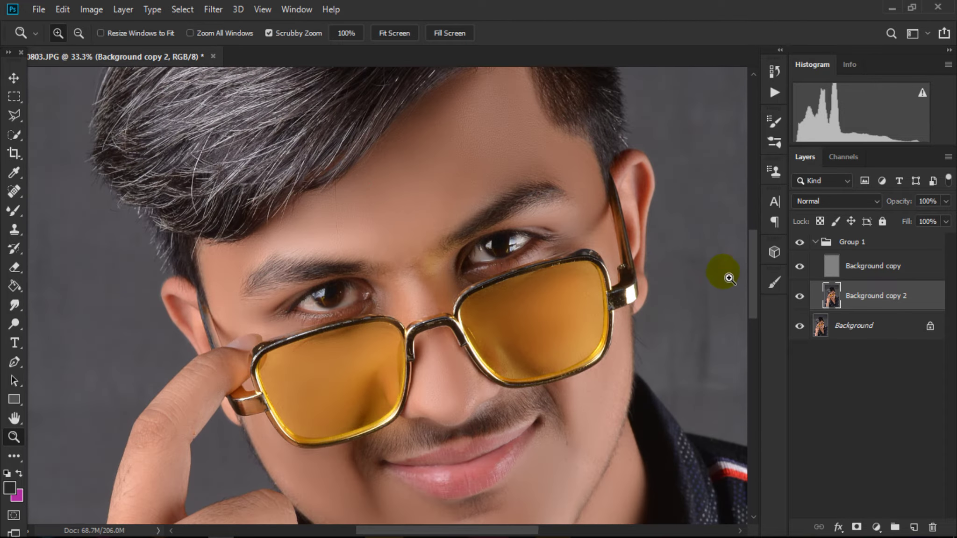
Compare Background copy 2 hidden and shown, then Merge Visible into one layer.
{"action": "left_click", "coordinate": [800, 297]}
{"action": "left_click", "coordinate": [800, 296]}
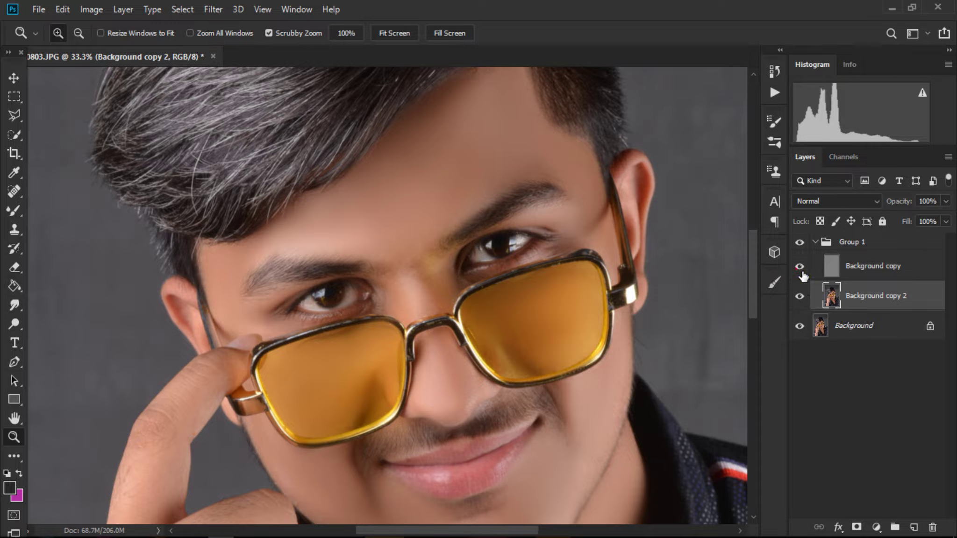
{"action": "left_click", "coordinate": [863, 276]}
{"action": "right_click", "coordinate": [865, 275]}
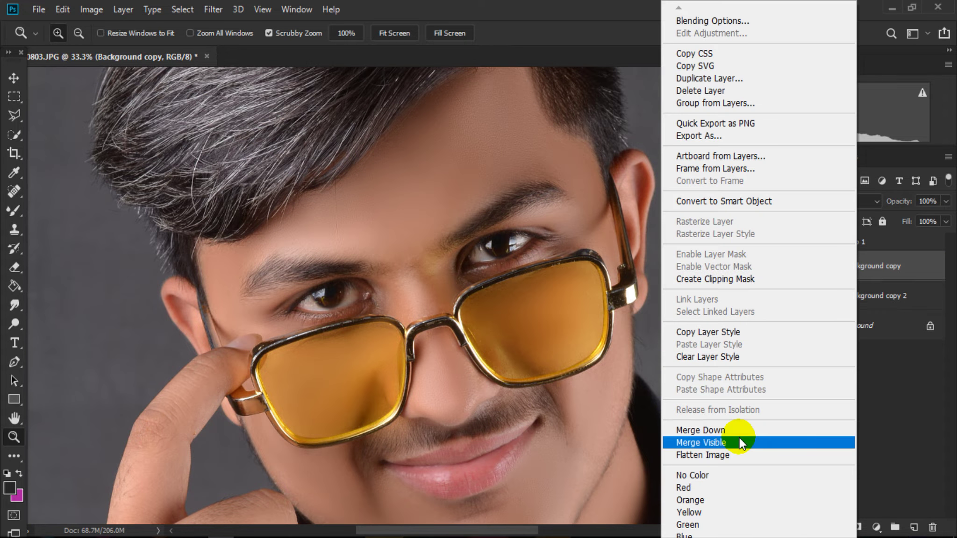
{"action": "left_click", "coordinate": [692, 442]}
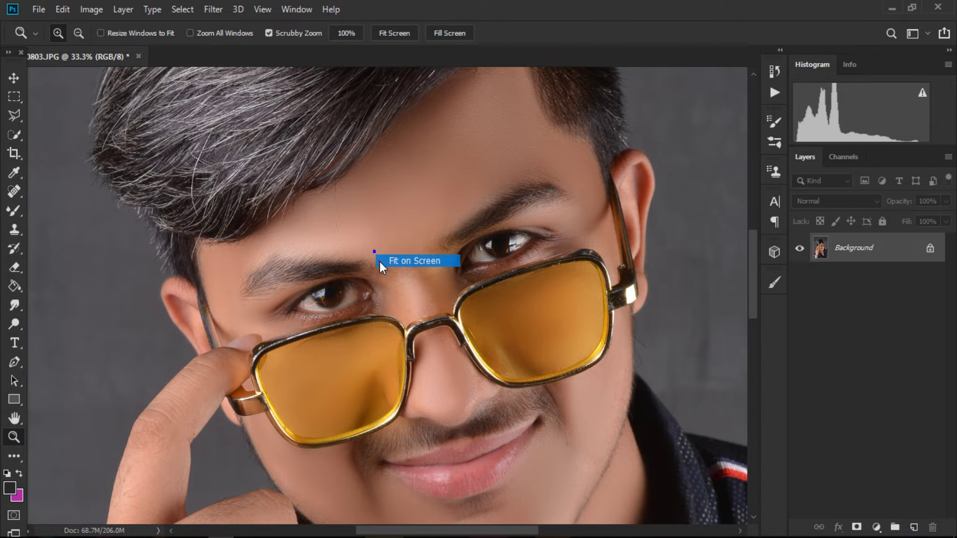
Fit the whole merged portrait on screen.
{"action": "left_click", "coordinate": [325, 214]}
{"action": "right_click", "coordinate": [337, 288]}
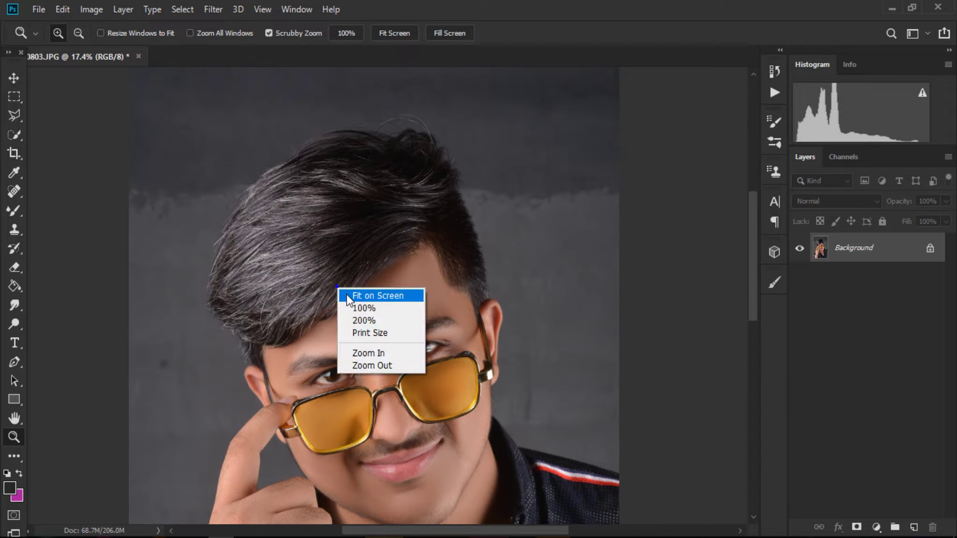
{"action": "left_click", "coordinate": [347, 296]}
{"action": "left_click", "coordinate": [321, 203]}
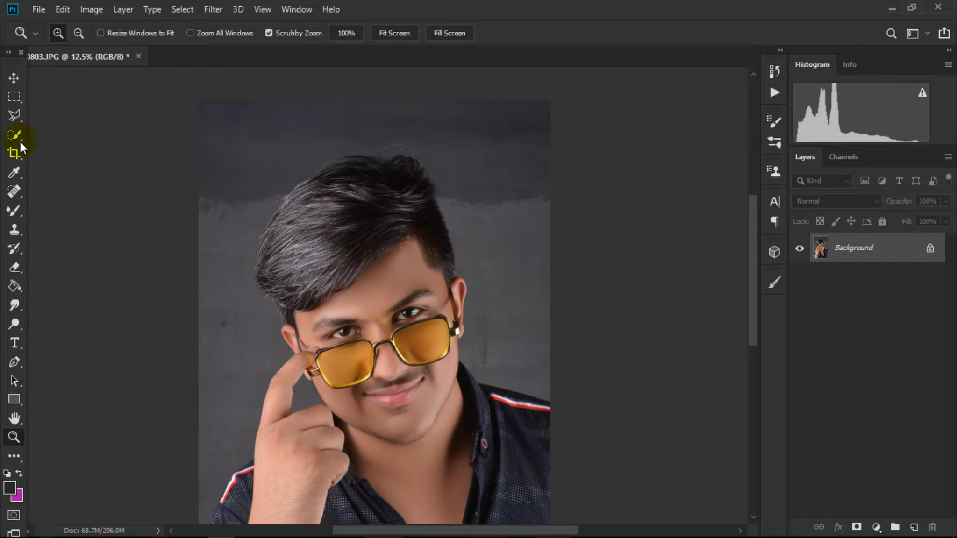
Select the person with Quick Selection's Select Subject and trim the left shoulder edge.
{"action": "left_click", "coordinate": [16, 139]}
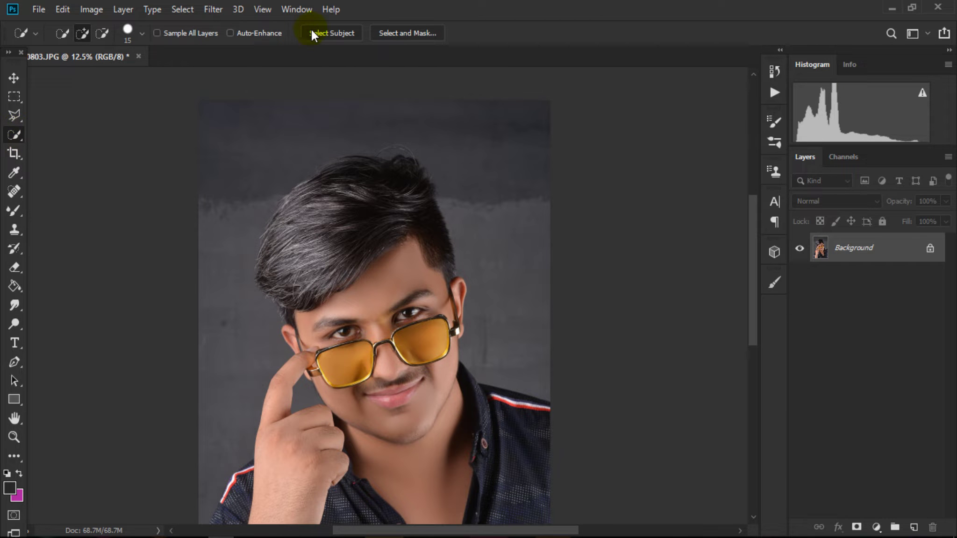
{"action": "left_click", "coordinate": [328, 35]}
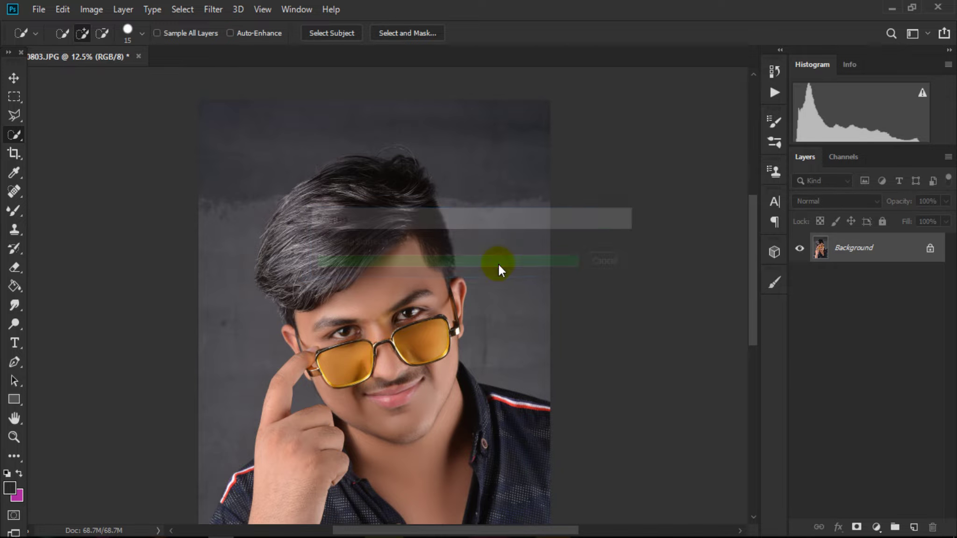
{"action": "scroll", "coordinate": [337, 326], "scroll_direction": "down", "scroll_amount": 2}
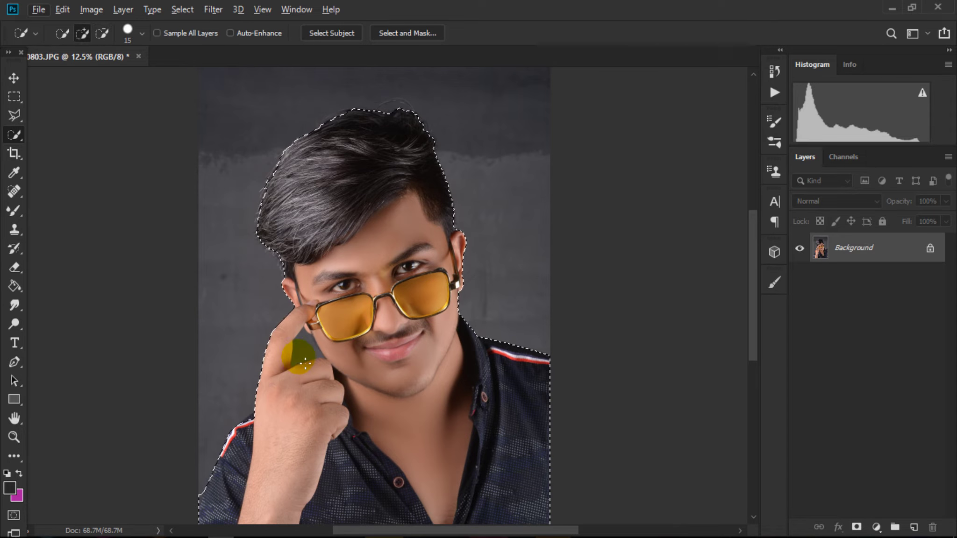
{"action": "left_click", "coordinate": [238, 423], "text": "alt"}
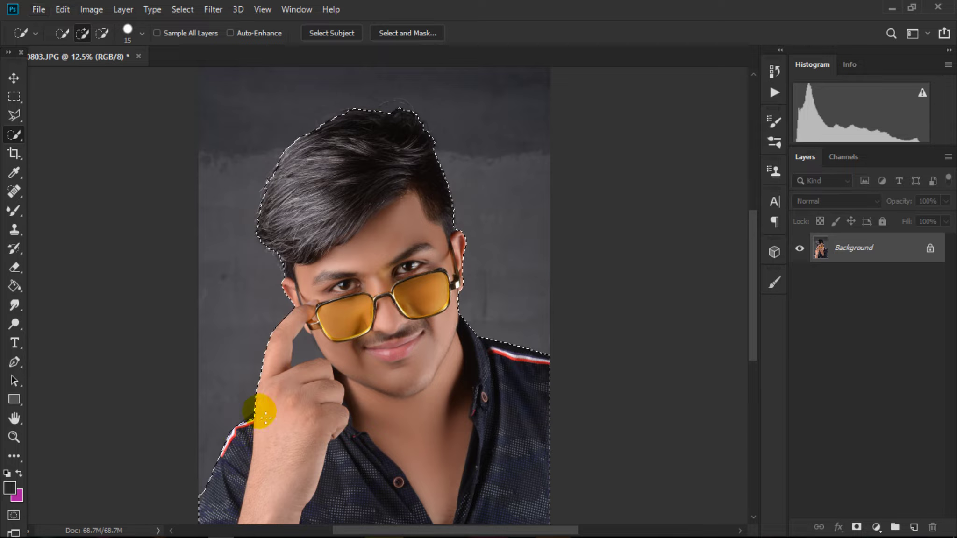
Subtract the finger-cheek gap at brush 90, add the eyebrow and hair, and enter Select and Mask.
{"action": "key", "text": "bracketright"}
{"action": "key", "text": "bracketright"}
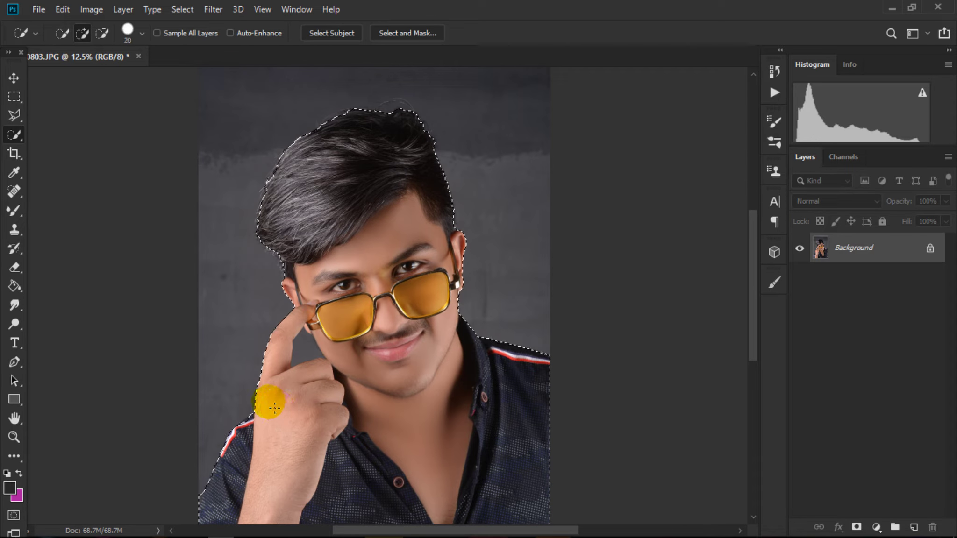
{"action": "key", "text": "bracketright"}
{"action": "key", "text": "bracketright"}
{"action": "key", "text": "bracketright"}
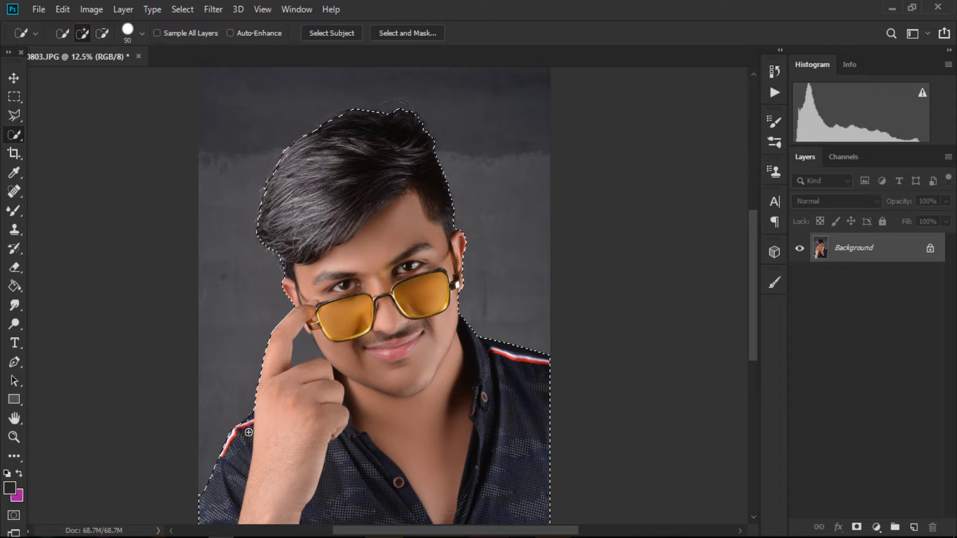
{"action": "left_click", "coordinate": [302, 351], "text": "alt"}
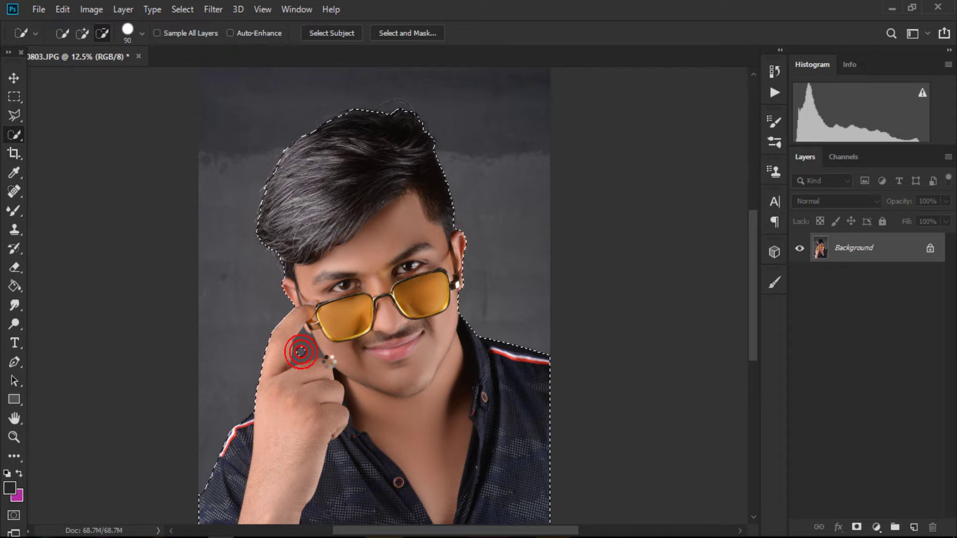
{"action": "left_click", "coordinate": [352, 265]}
{"action": "left_click", "coordinate": [436, 281]}
{"action": "scroll", "coordinate": [434, 271], "scroll_direction": "up", "scroll_amount": 1}
{"action": "scroll", "coordinate": [434, 271], "scroll_direction": "up", "scroll_amount": 1}
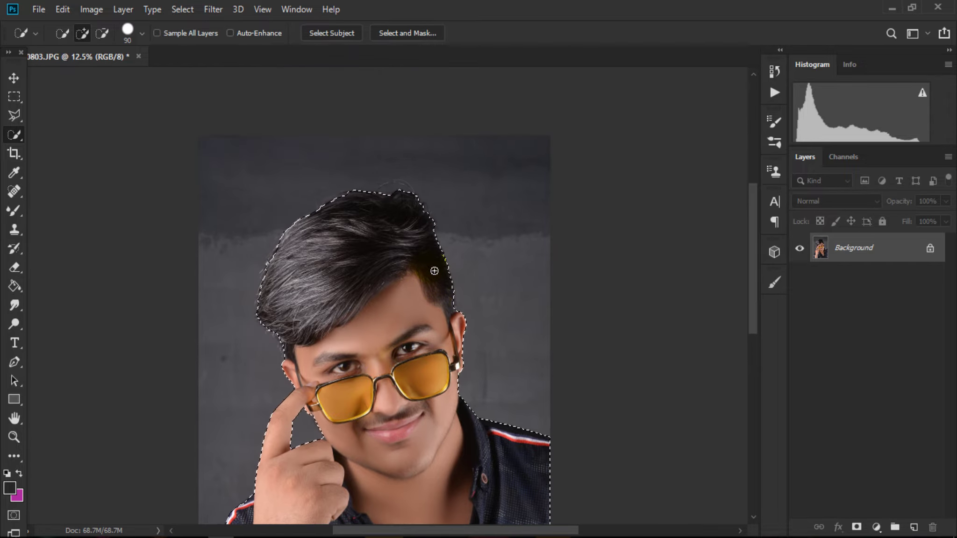
{"action": "left_click", "coordinate": [399, 33]}
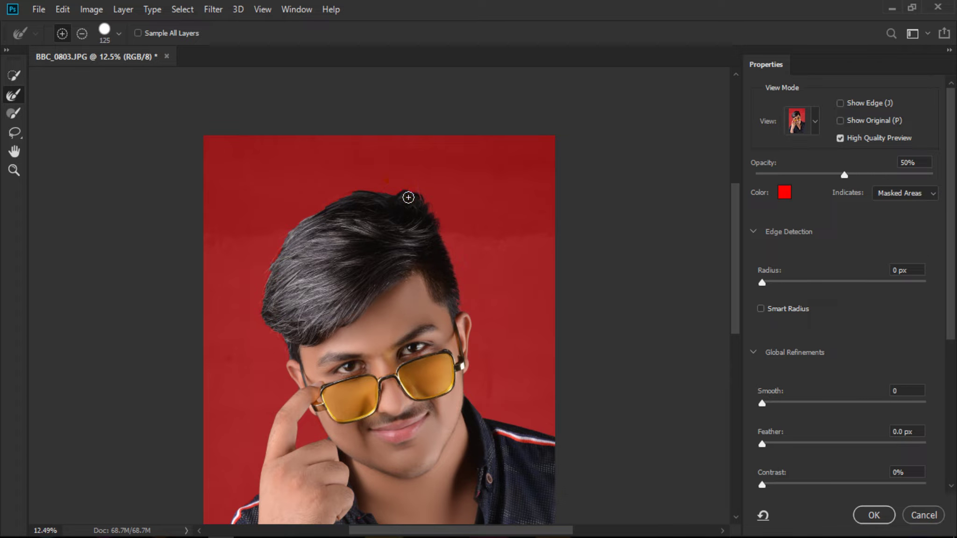
Refine the hair edges along the head and the edge near the finger.
{"action": "left_click_drag", "start_coordinate": [408, 197], "coordinate": [367, 196]}
{"action": "mouse_move", "coordinate": [294, 232]}
{"action": "left_mouse_down"}
{"action": "mouse_move", "coordinate": [310, 234]}
{"action": "mouse_move", "coordinate": [277, 250]}
{"action": "mouse_move", "coordinate": [276, 280]}
{"action": "left_mouse_up"}
{"action": "key", "text": "bracketleft"}
{"action": "left_click_drag", "start_coordinate": [316, 433], "coordinate": [329, 440]}
Set edge Smooth to 5 and Contrast to 23%, then apply the selection.
{"action": "scroll", "coordinate": [603, 370], "scroll_direction": "down", "scroll_amount": 2}
{"action": "scroll", "coordinate": [420, 363], "scroll_direction": "down", "scroll_amount": 3}
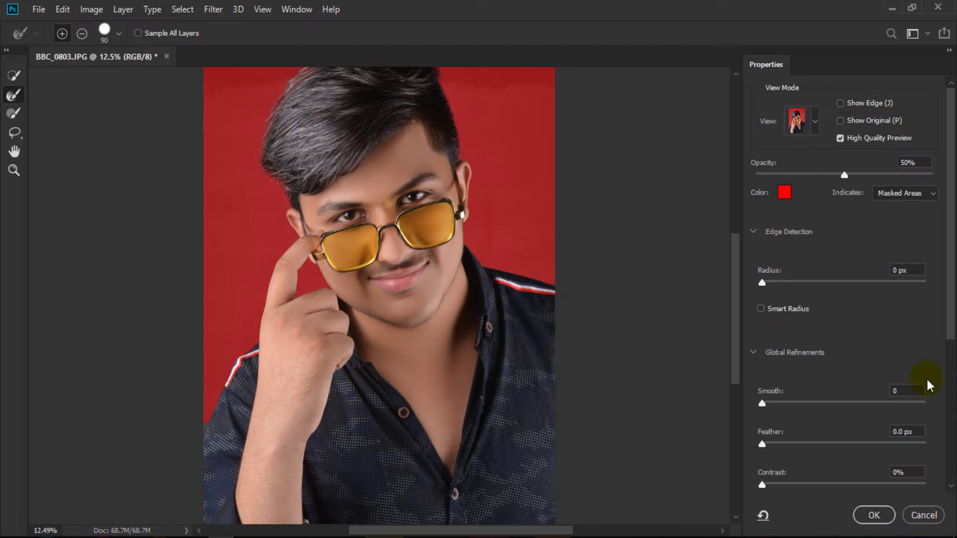
{"action": "left_click", "coordinate": [769, 402]}
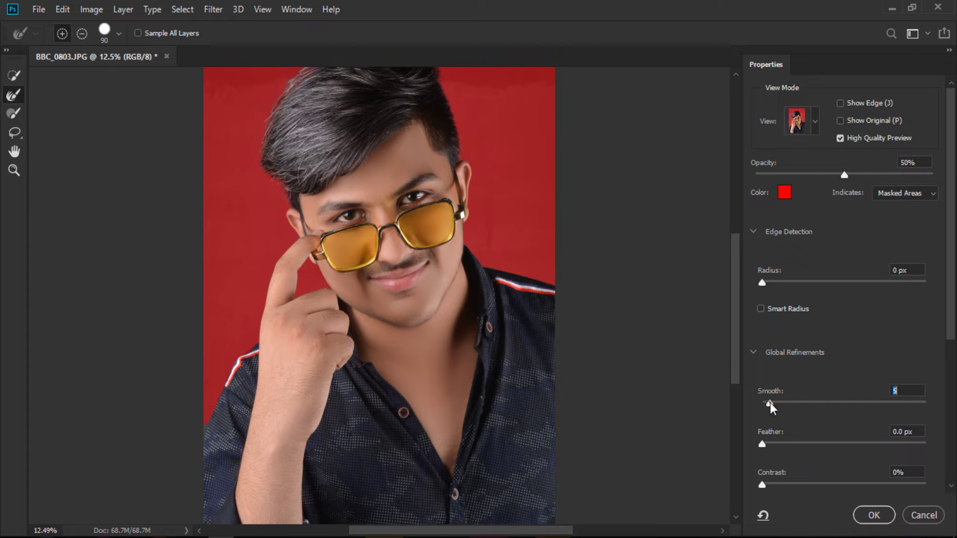
{"action": "left_click", "coordinate": [799, 483]}
{"action": "left_click", "coordinate": [872, 515]}
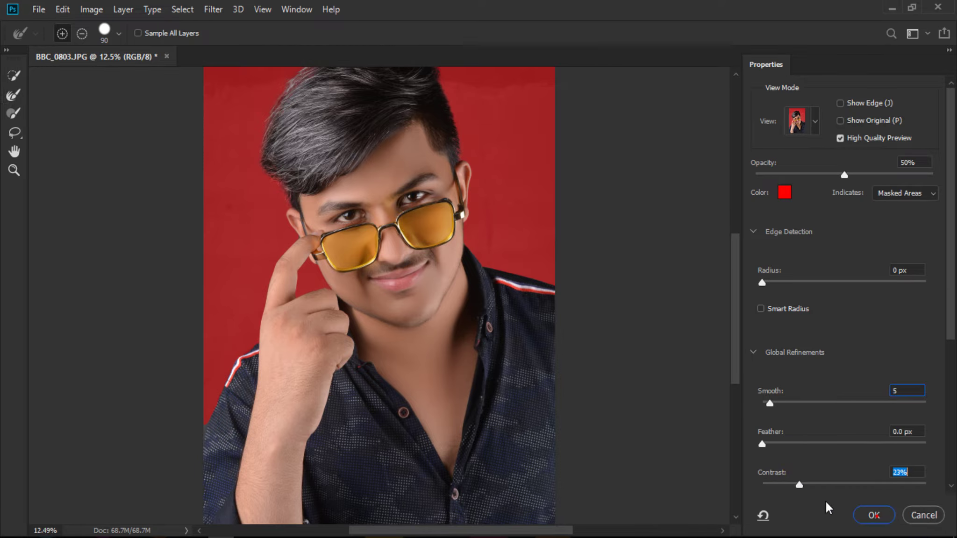
{"action": "scroll", "coordinate": [528, 234], "scroll_direction": "up", "scroll_amount": 2}
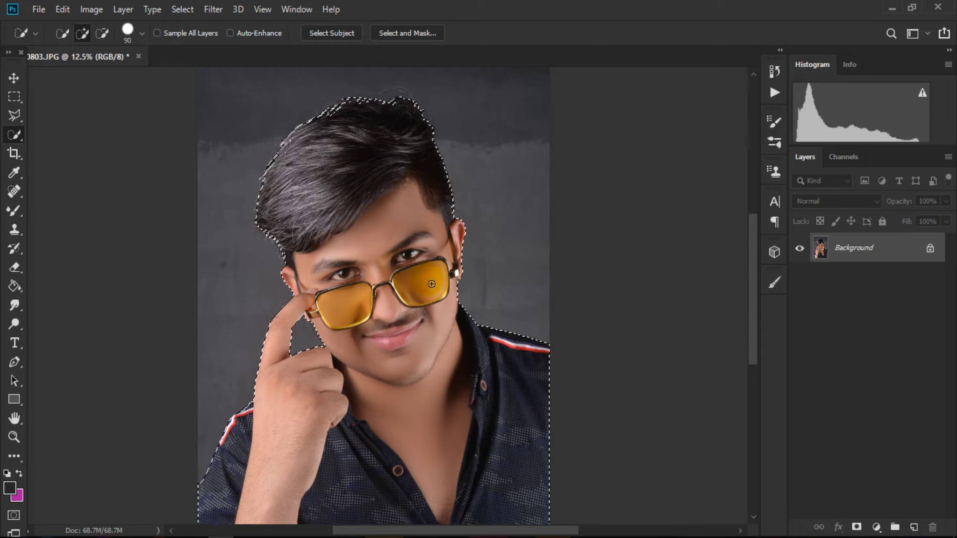
Copy the selected person onto Layer 1 and reload its outline as a selection.
{"action": "key", "text": "ctrl+j"}
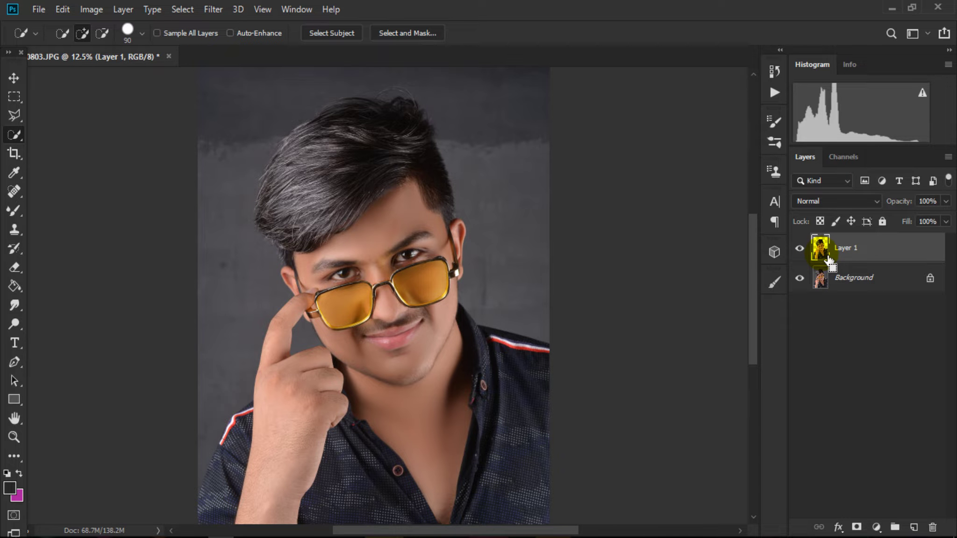
{"action": "left_click", "coordinate": [828, 258], "text": "ctrl"}
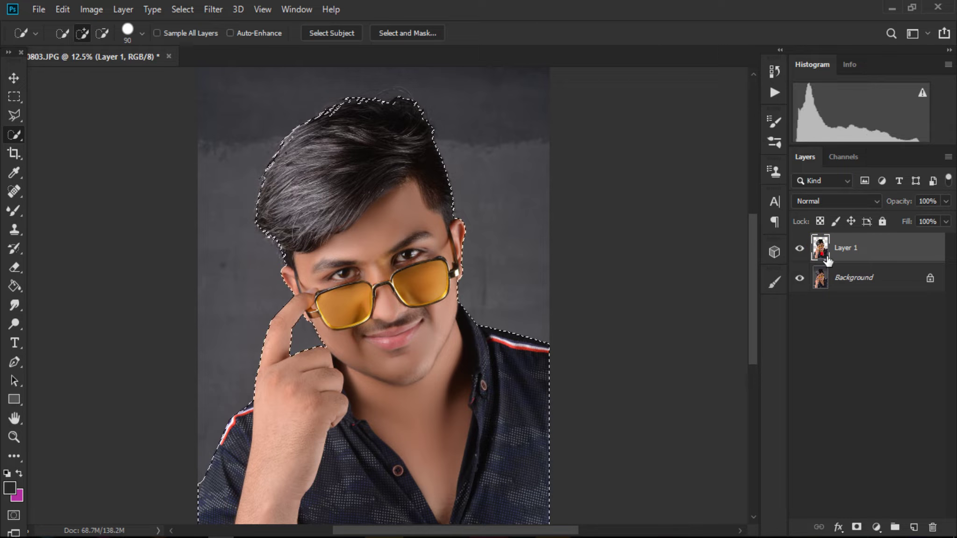
{"action": "left_click", "coordinate": [310, 188]}
{"action": "left_click", "coordinate": [384, 308]}
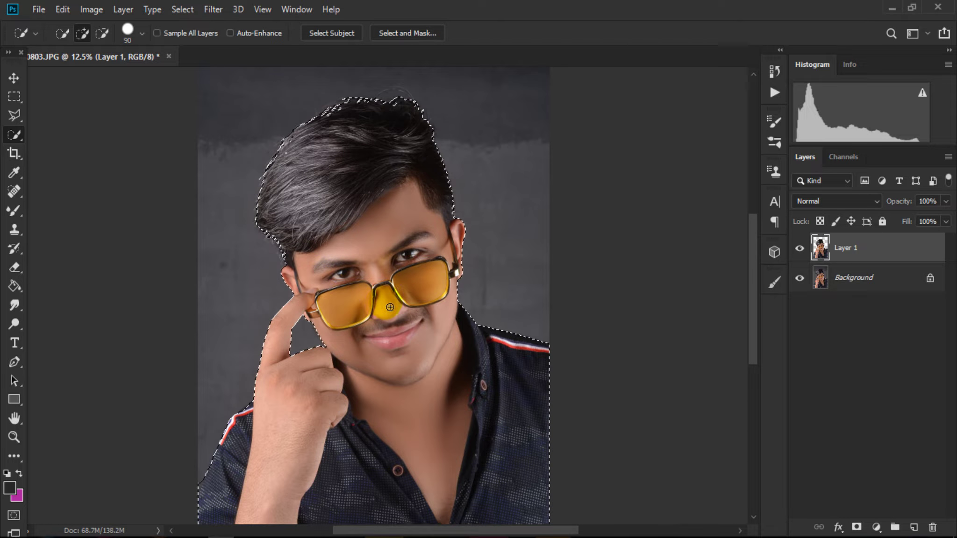
Invert the selection on the Background and copy the surrounding backdrop onto Layer 2.
{"action": "left_click", "coordinate": [894, 283]}
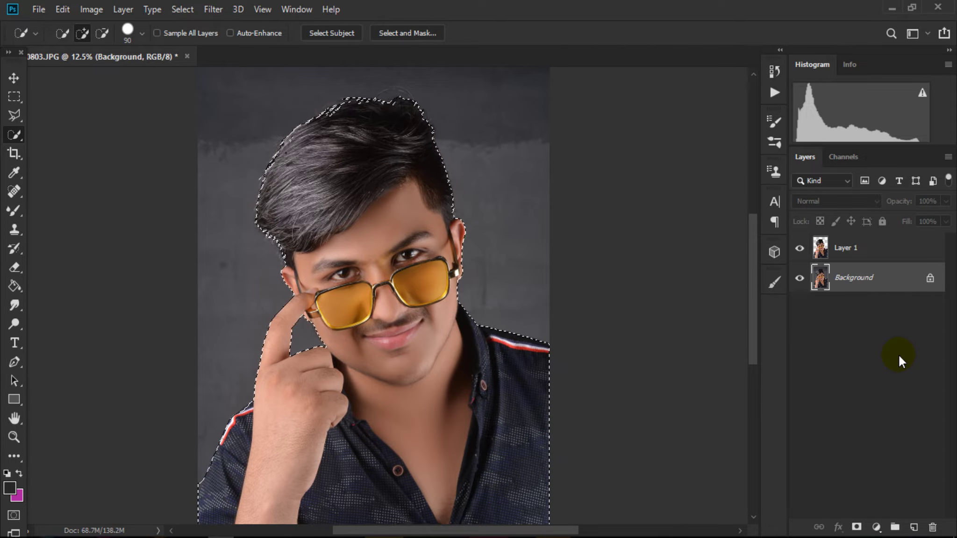
{"action": "left_click", "coordinate": [183, 9]}
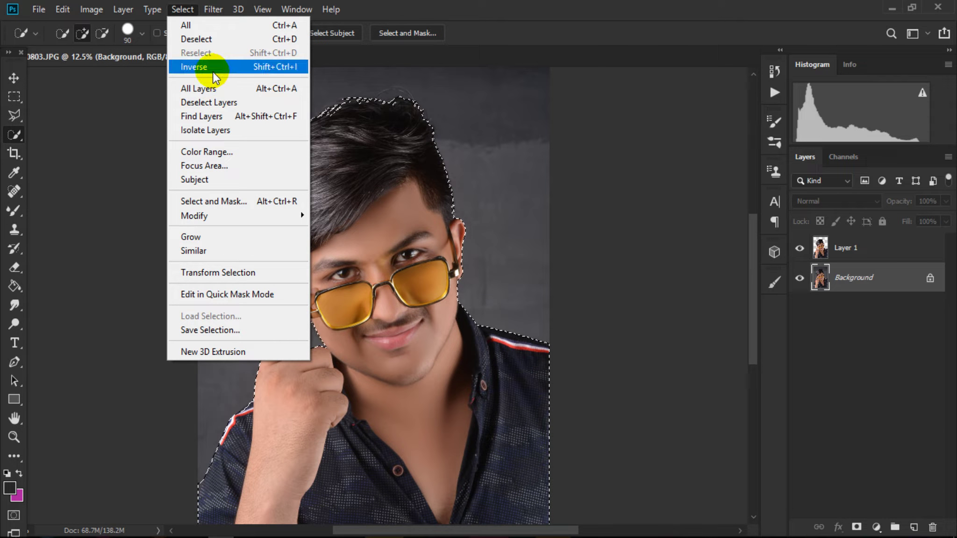
{"action": "left_click", "coordinate": [282, 69]}
{"action": "scroll", "coordinate": [470, 145], "scroll_direction": "up", "scroll_amount": 2}
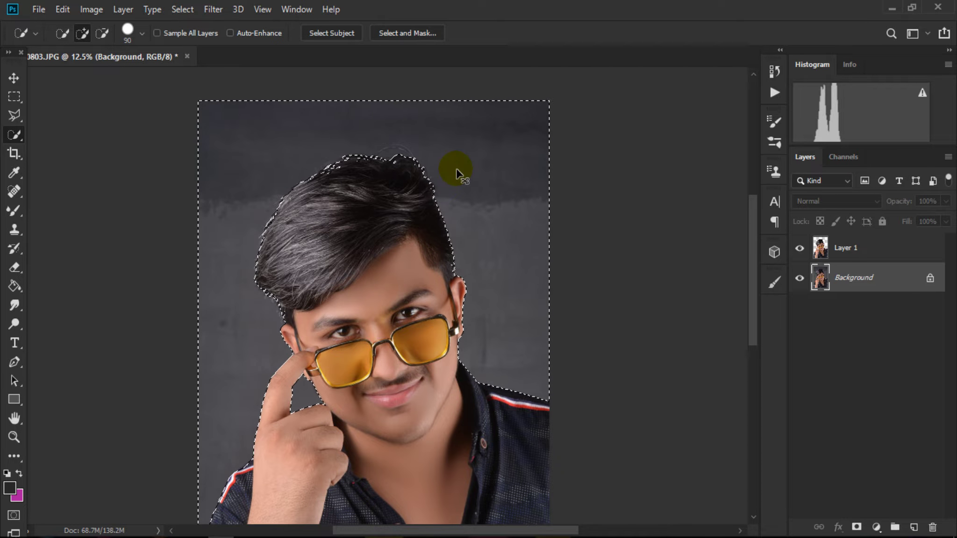
{"action": "key", "text": "ctrl+j"}
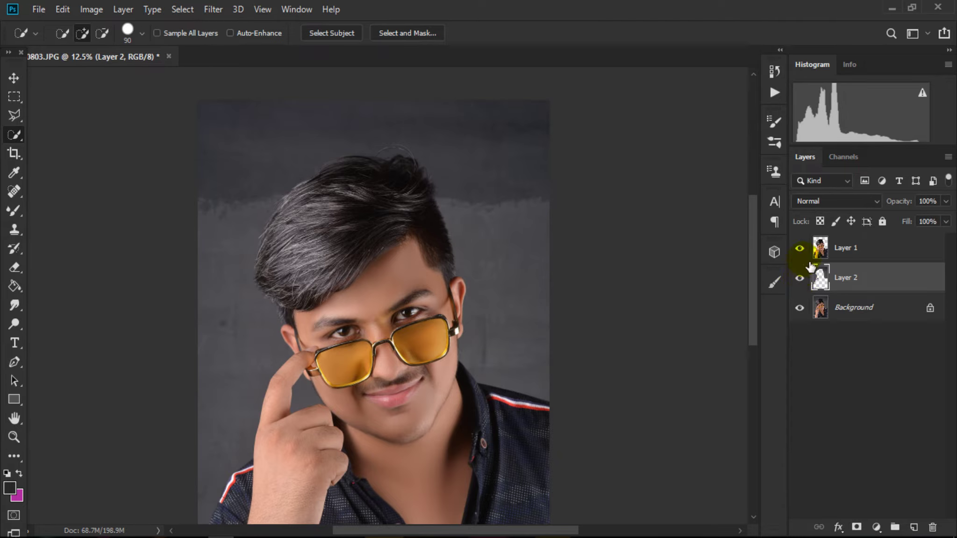
Toggle layer visibility to check both cut-outs, leaving all layers visible.
{"action": "left_click", "coordinate": [800, 308]}
{"action": "left_click", "coordinate": [799, 278]}
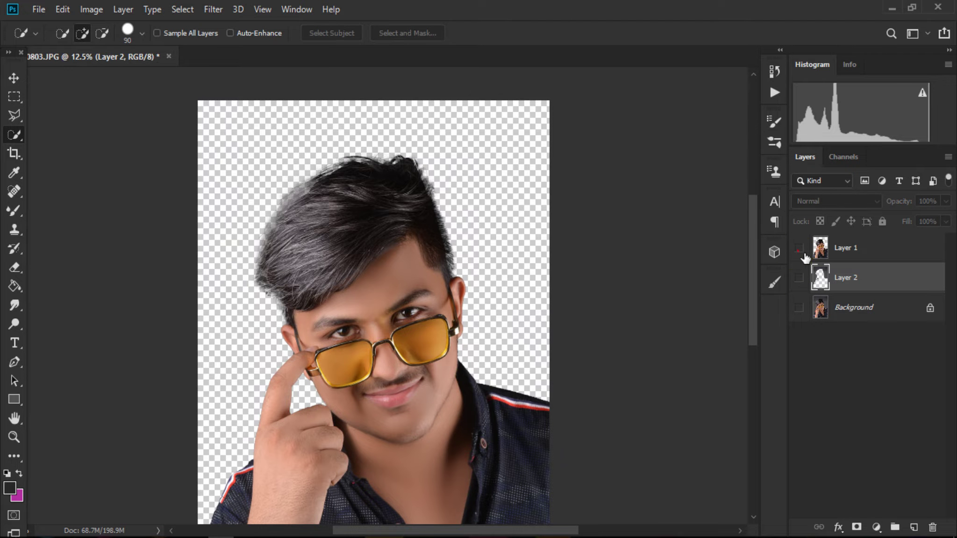
{"action": "left_click", "coordinate": [799, 247]}
{"action": "left_click", "coordinate": [799, 248]}
{"action": "left_click", "coordinate": [800, 277]}
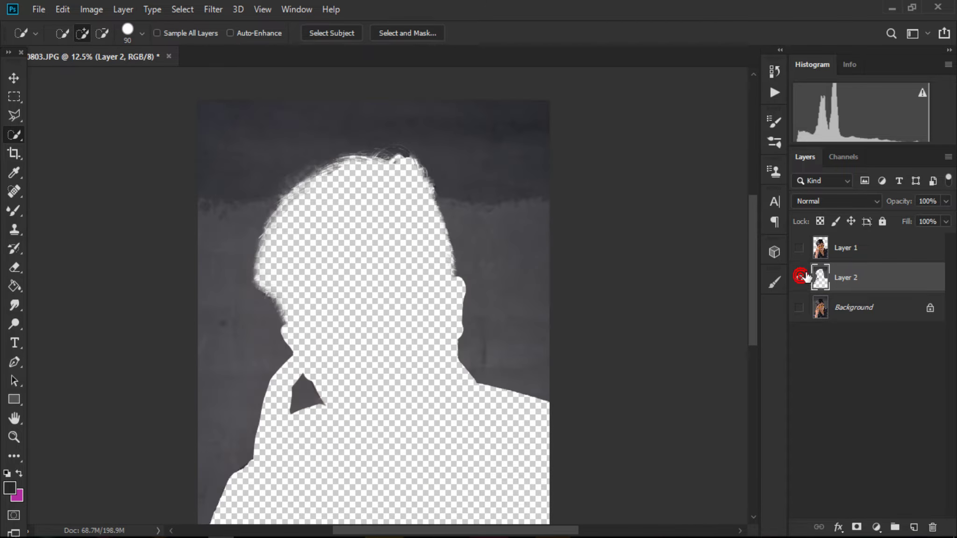
{"action": "left_click", "coordinate": [799, 248]}
{"action": "left_click", "coordinate": [799, 307]}
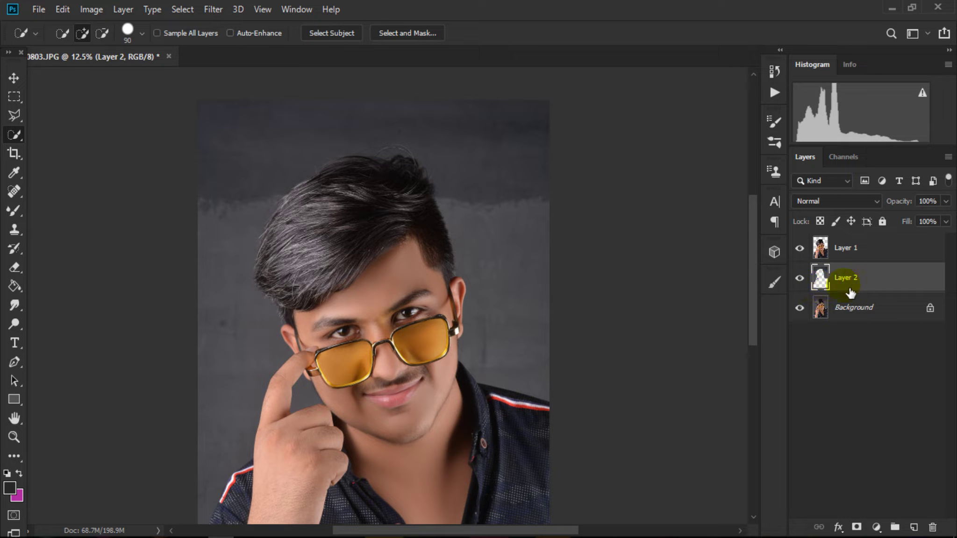
{"action": "left_click", "coordinate": [212, 11]}
{"action": "mouse_move", "coordinate": [221, 174]}
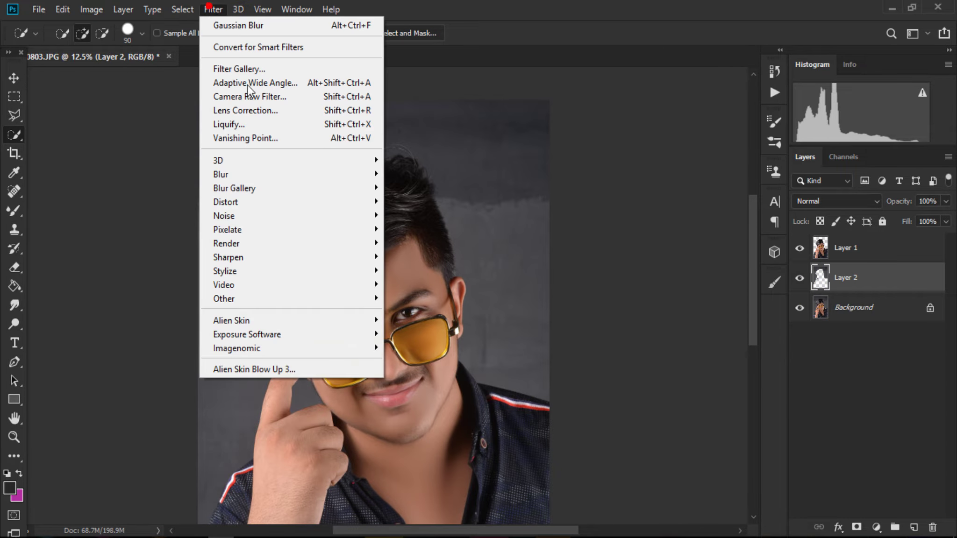
{"action": "left_click", "coordinate": [396, 229]}
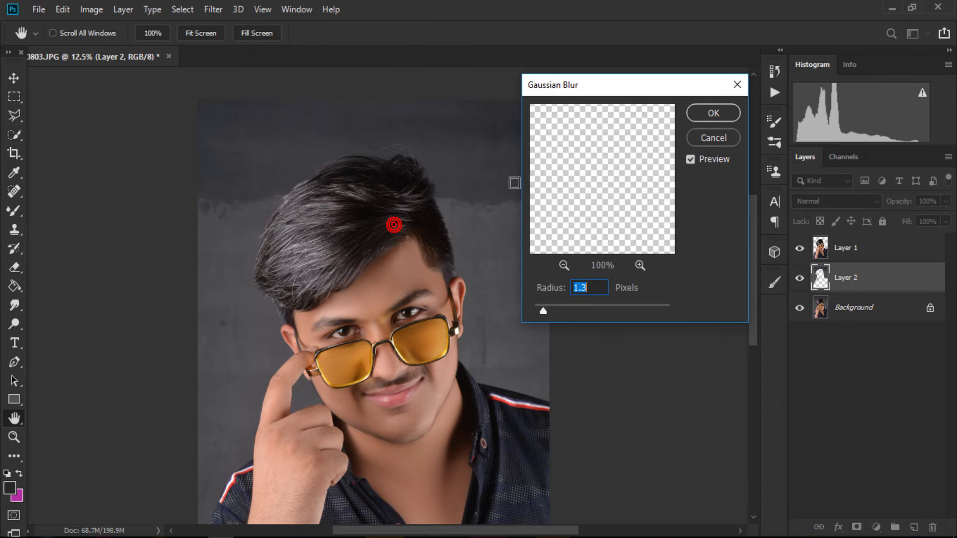
{"action": "left_click_drag", "start_coordinate": [608, 316], "coordinate": [645, 310]}
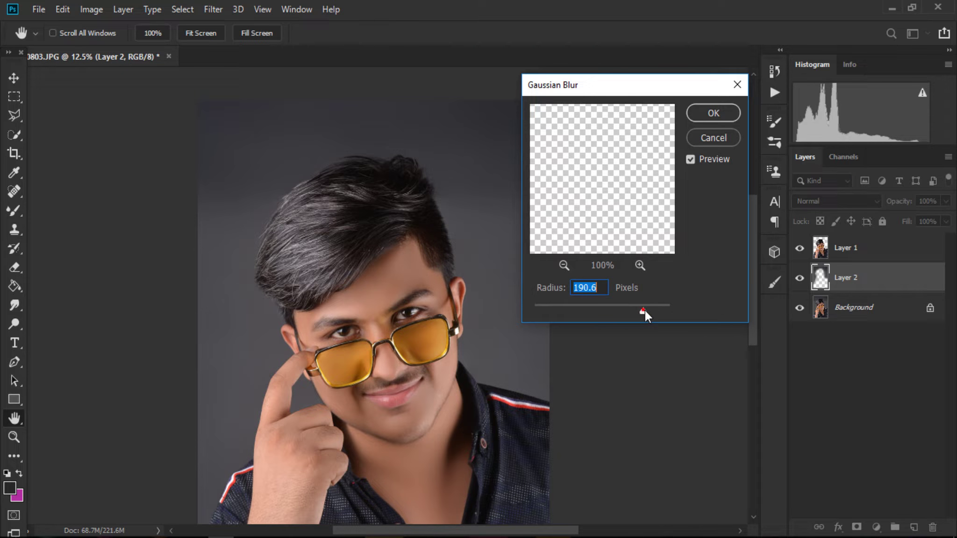
{"action": "left_click", "coordinate": [717, 116]}
{"action": "scroll", "coordinate": [452, 249], "scroll_direction": "down", "scroll_amount": 2}
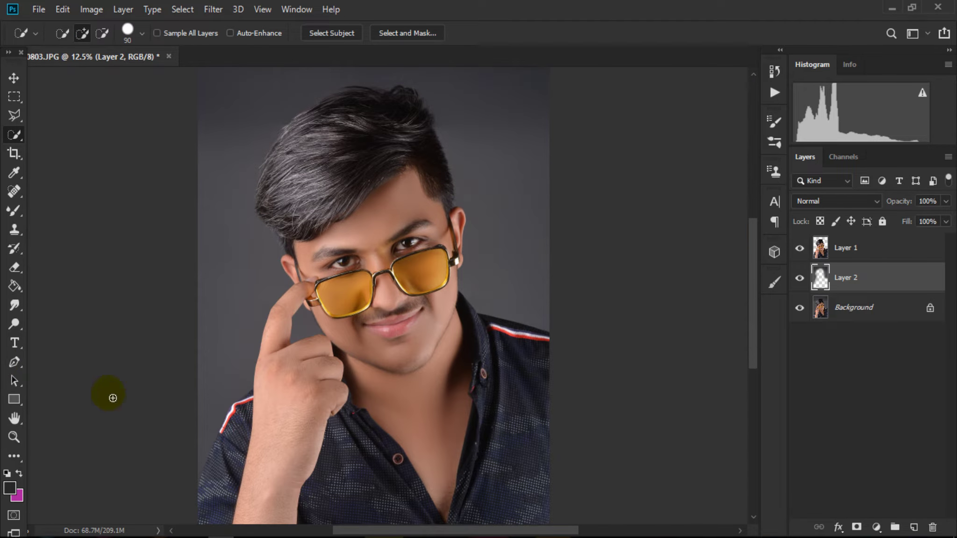
{"action": "left_click", "coordinate": [14, 437]}
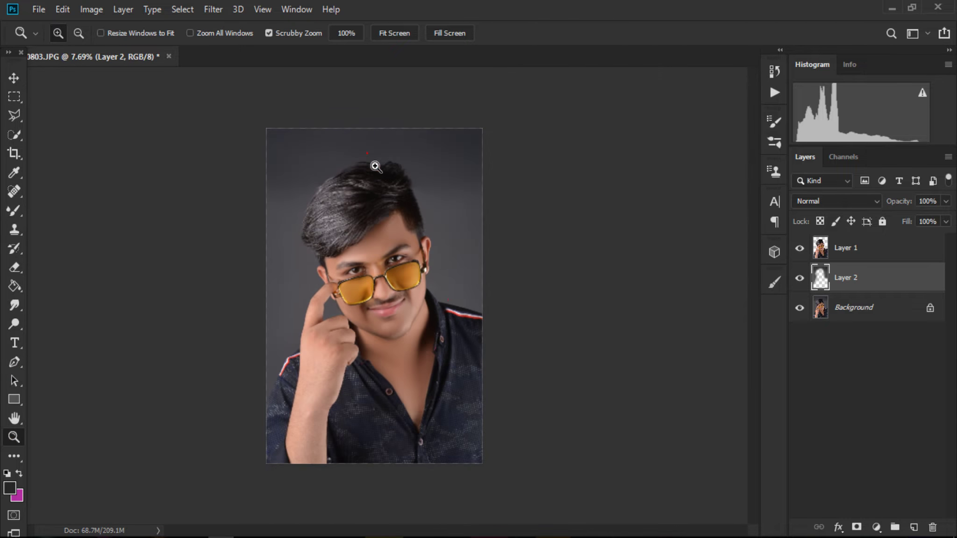
Smear the backdrop around the hair on Layer 2 with the Mixer Brush, growing it to 1700.
{"action": "left_click_drag", "start_coordinate": [467, 250], "coordinate": [363, 166]}
{"action": "left_click", "coordinate": [14, 208]}
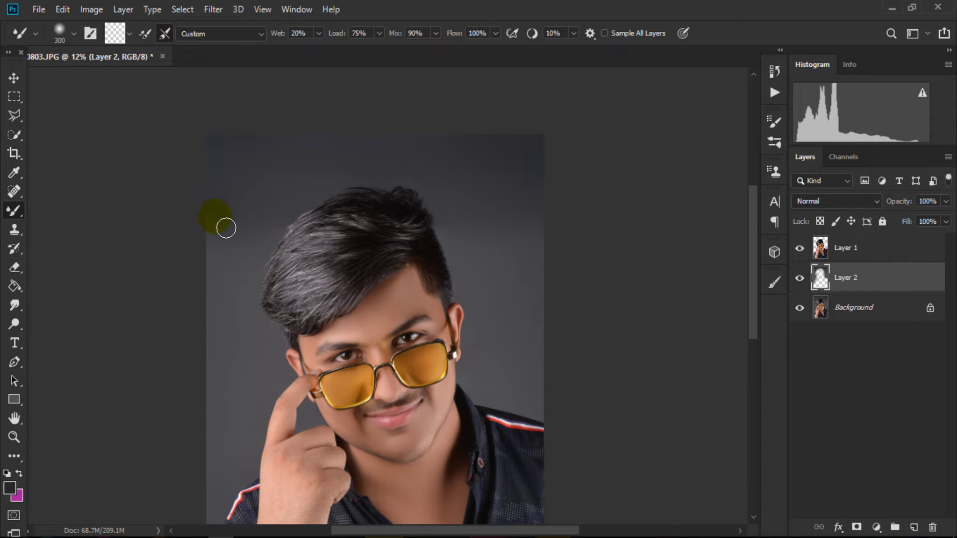
{"action": "key", "text": "bracketright"}
{"action": "key", "text": "bracketright"}
{"action": "key", "text": "bracketright"}
{"action": "left_click_drag", "start_coordinate": [288, 316], "coordinate": [331, 224]}
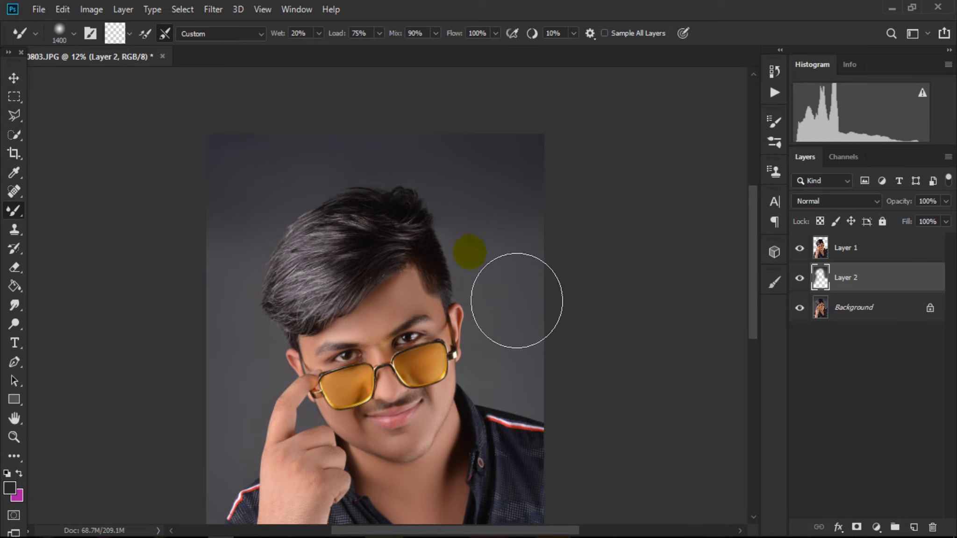
{"action": "left_click", "coordinate": [454, 222]}
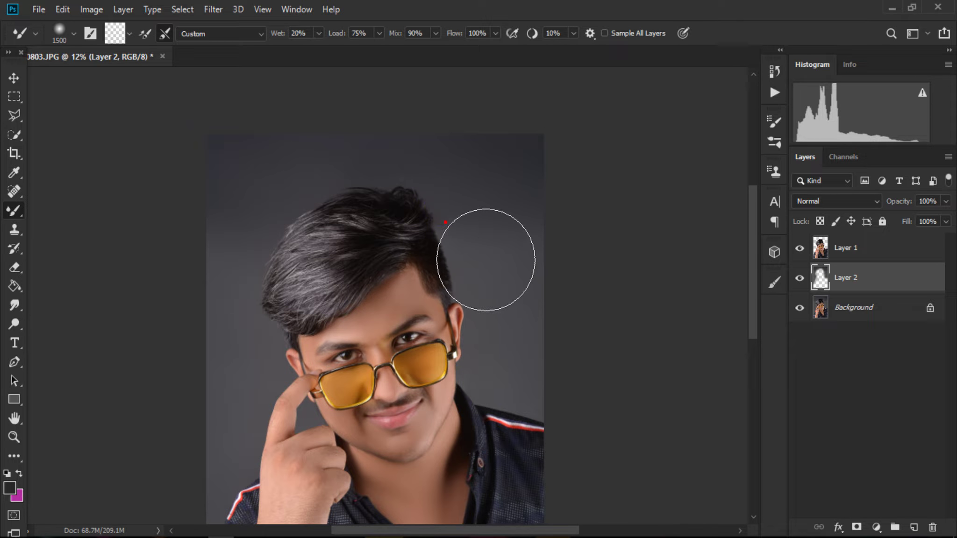
{"action": "key", "text": "bracketright"}
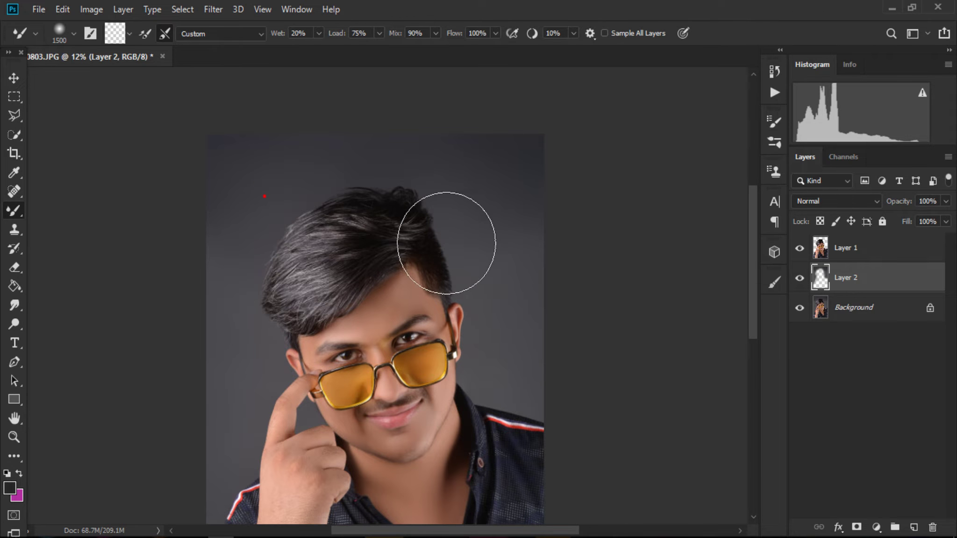
{"action": "key", "text": "bracketright"}
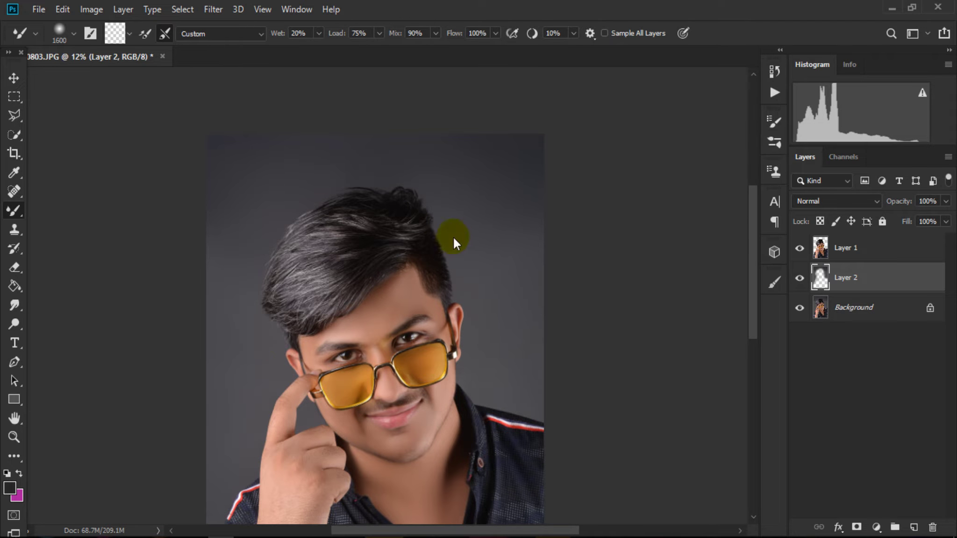
{"action": "key", "text": "bracketright"}
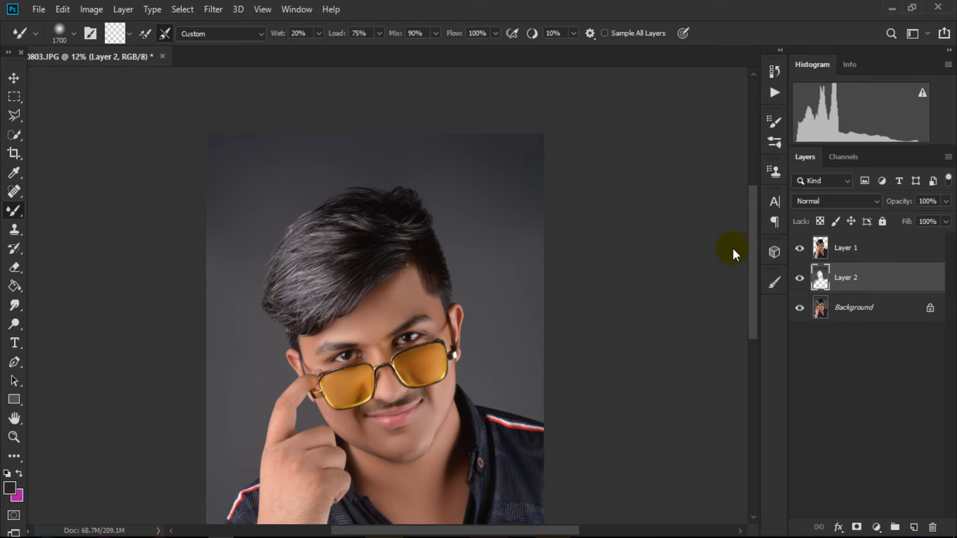
Fit the whole image in view and merge Layer 2 down into Background.
{"action": "left_click_drag", "start_coordinate": [374, 394], "coordinate": [367, 233]}
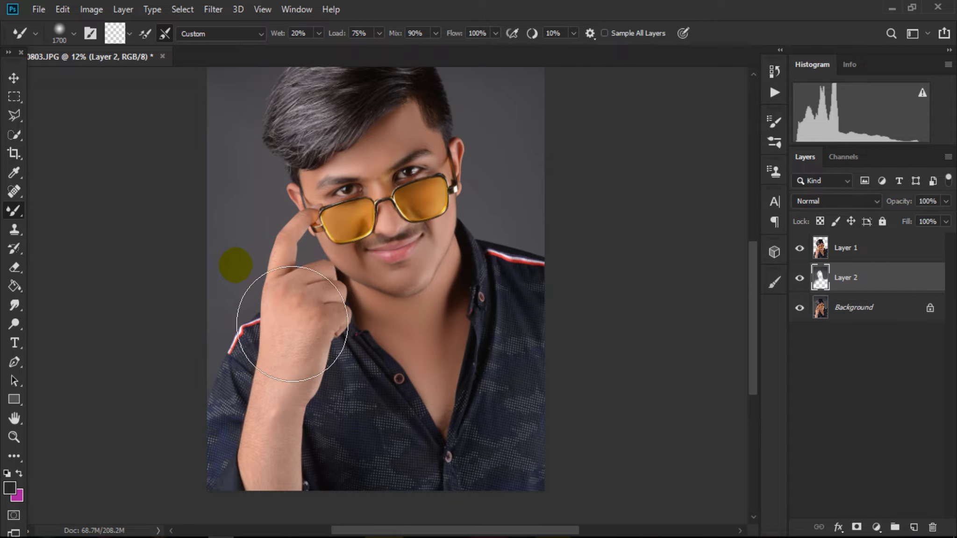
{"action": "scroll", "coordinate": [300, 261], "scroll_direction": "up", "scroll_amount": 3}
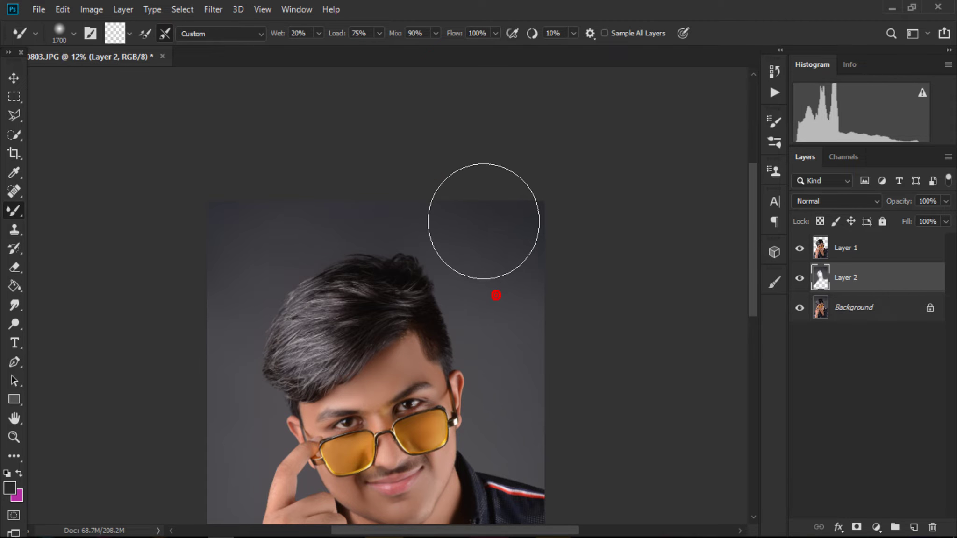
{"action": "left_click", "coordinate": [13, 437]}
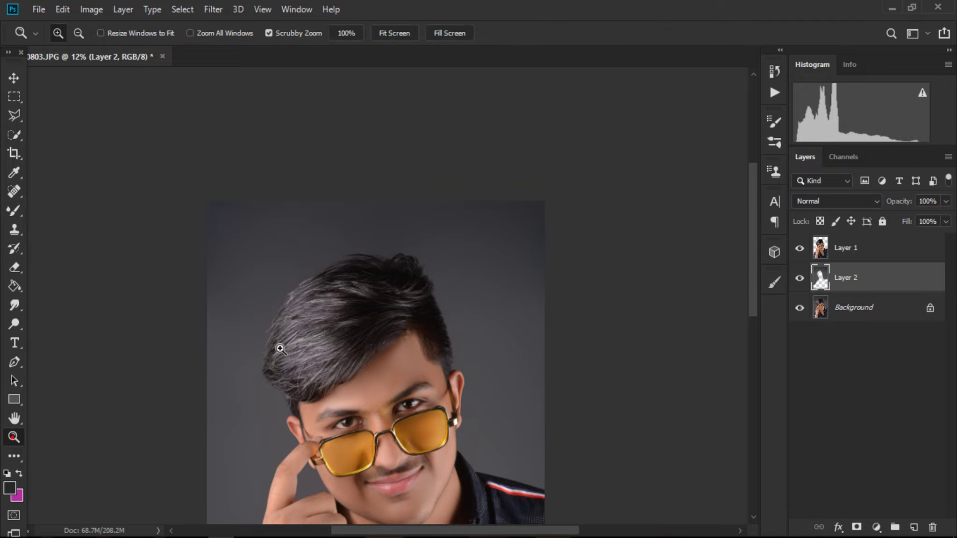
{"action": "right_click", "coordinate": [446, 298]}
{"action": "left_click", "coordinate": [467, 306]}
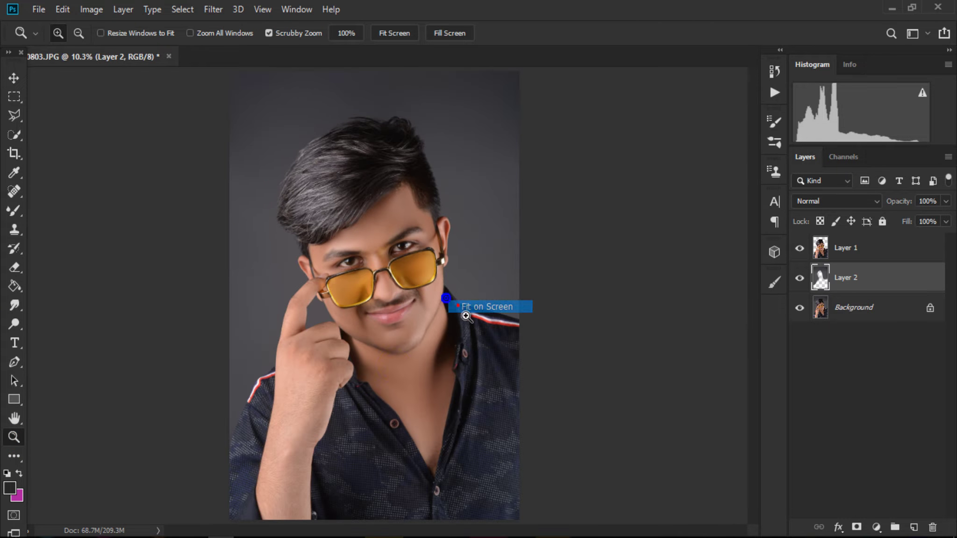
{"action": "right_click", "coordinate": [872, 279]}
{"action": "left_click", "coordinate": [720, 430]}
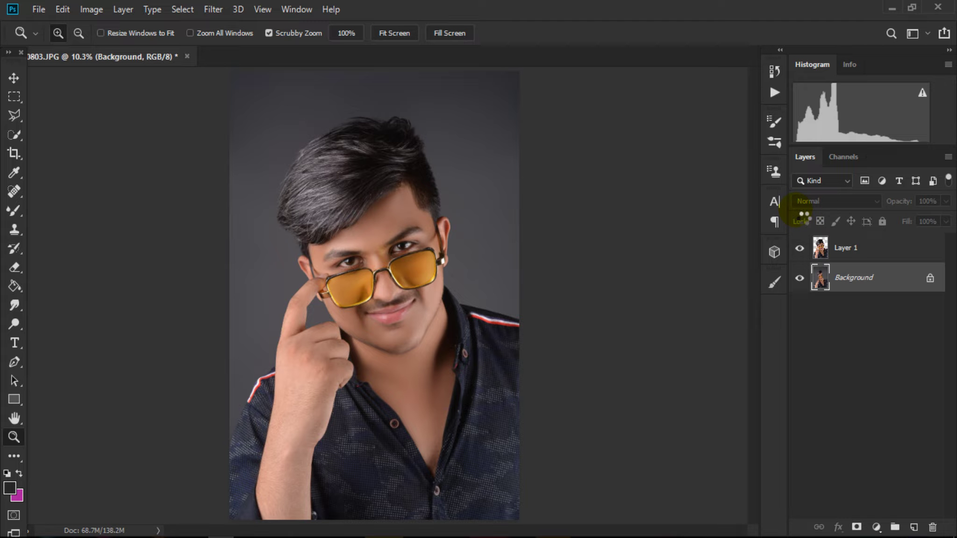
Apply Camera Raw with Vibrance and Saturation -100 and a -20 Highlight Priority vignette.
{"action": "key", "text": "ctrl+shift+a"}
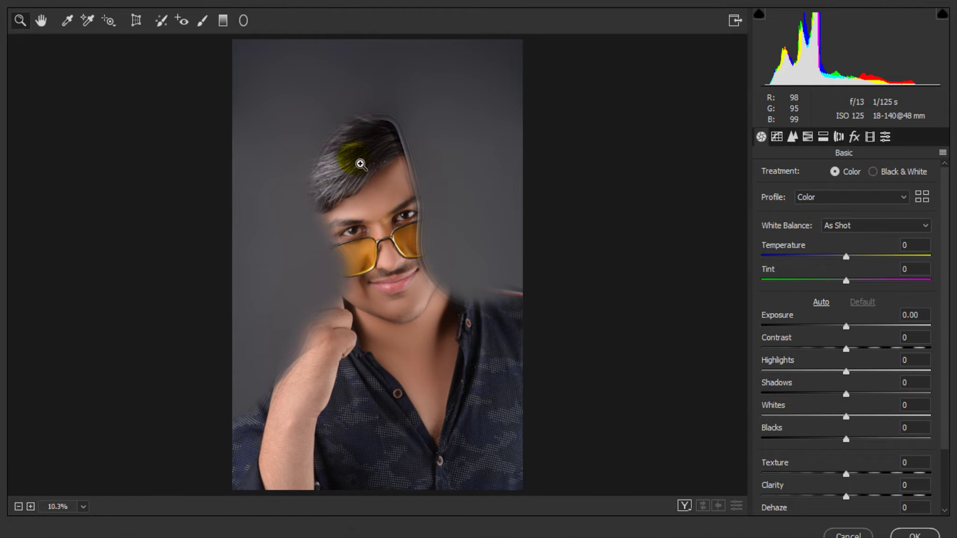
{"action": "scroll", "coordinate": [850, 391], "scroll_direction": "down", "scroll_amount": 2}
{"action": "scroll", "coordinate": [837, 435], "scroll_direction": "down", "scroll_amount": 2}
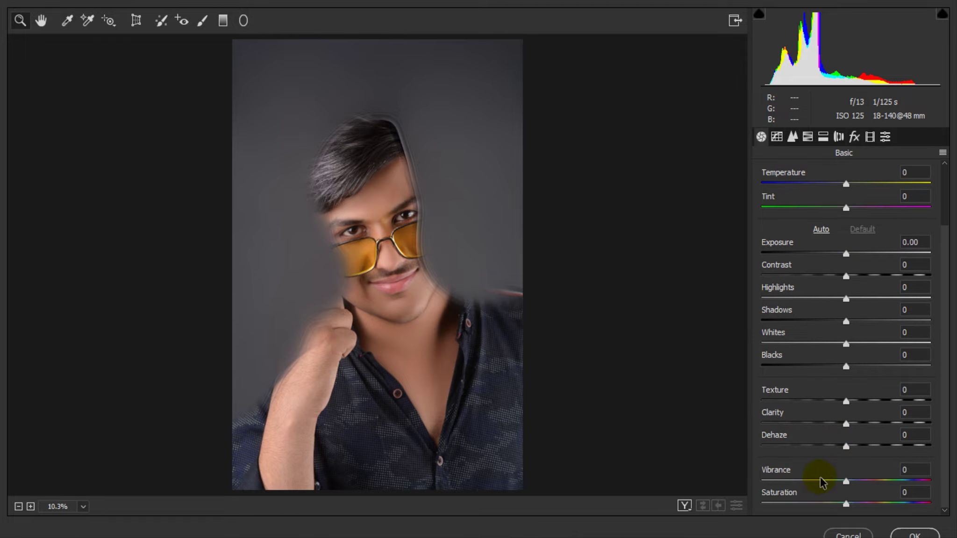
{"action": "left_click_drag", "start_coordinate": [822, 481], "coordinate": [761, 495]}
{"action": "left_click_drag", "start_coordinate": [817, 504], "coordinate": [709, 500]}
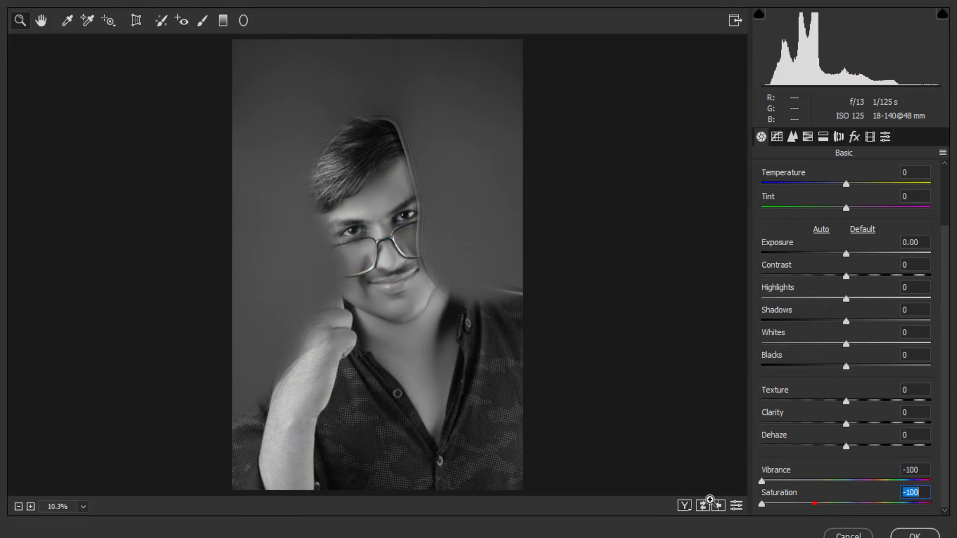
{"action": "left_click", "coordinate": [854, 136]}
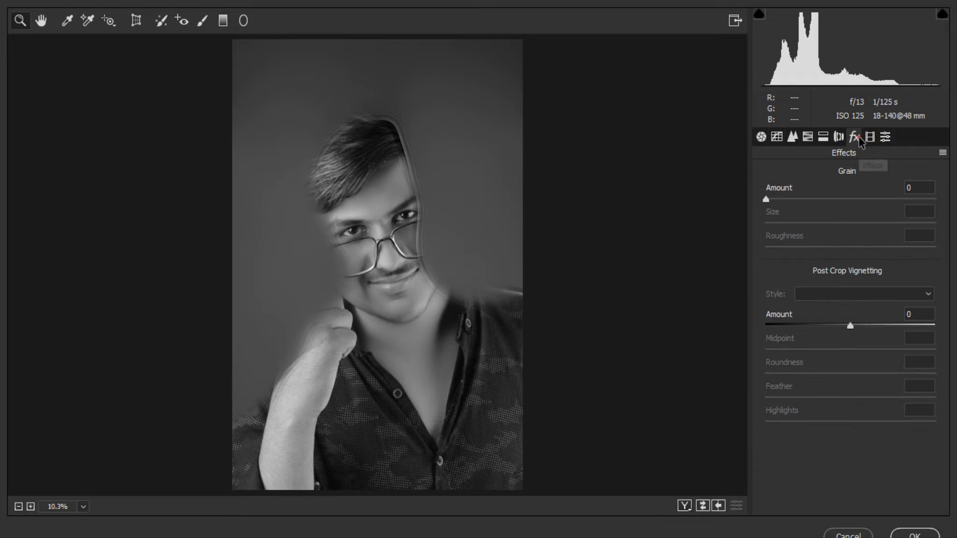
{"action": "mouse_move", "coordinate": [850, 326]}
{"action": "left_mouse_down"}
{"action": "mouse_move", "coordinate": [834, 326]}
{"action": "mouse_move", "coordinate": [863, 348]}
{"action": "left_mouse_up"}
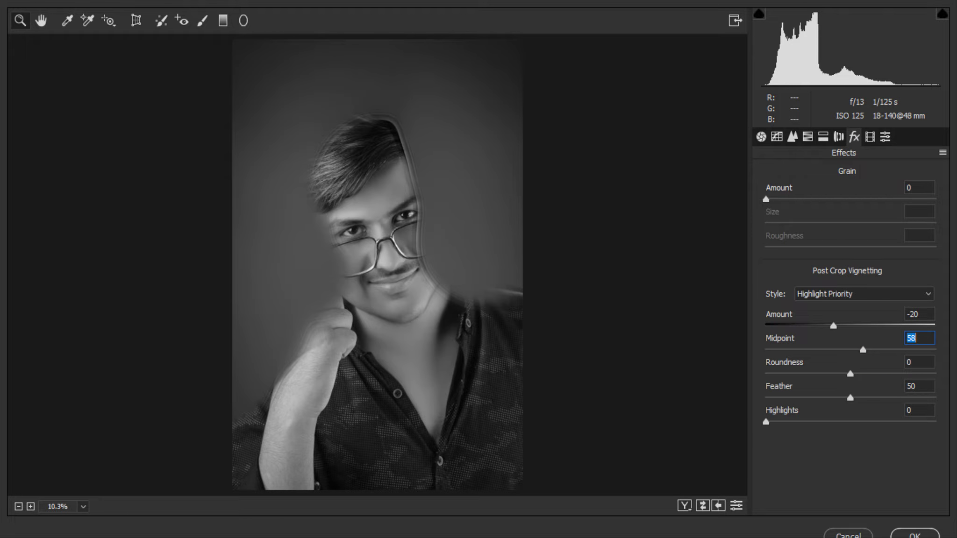
{"action": "left_click", "coordinate": [911, 534]}
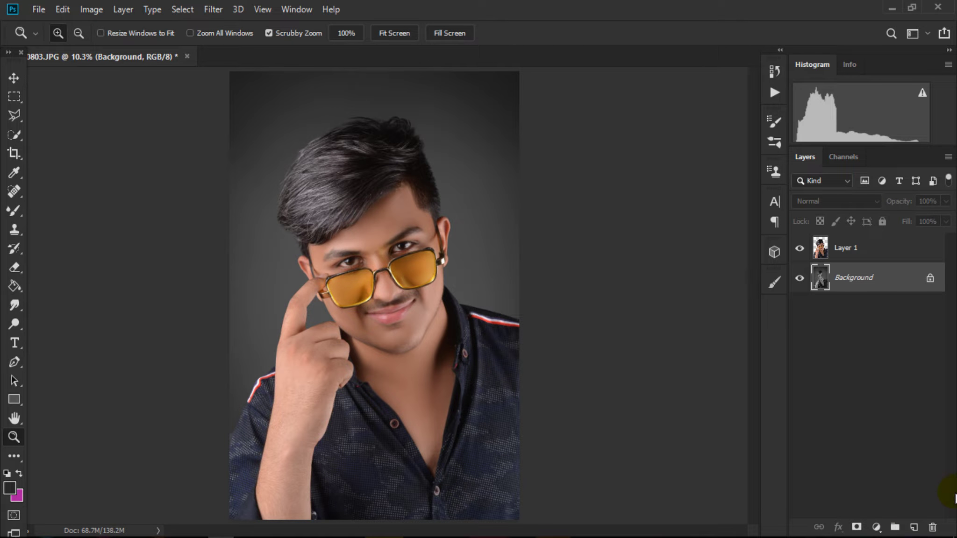
Apply a Color Balance of Cyan-Red -40 and Yellow-Blue +28 to the backdrop.
{"action": "key", "text": "ctrl+b"}
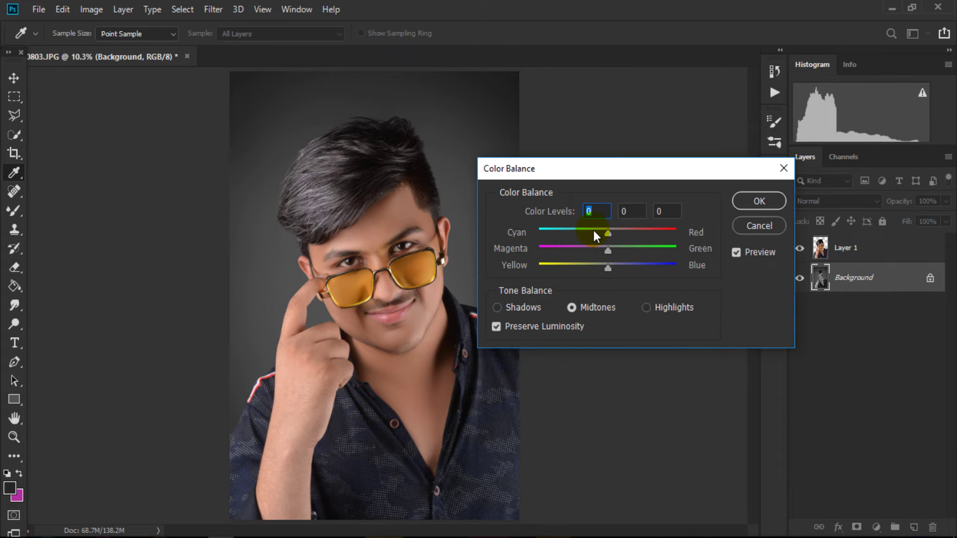
{"action": "left_click_drag", "start_coordinate": [594, 232], "coordinate": [581, 232]}
{"action": "left_click_drag", "start_coordinate": [608, 267], "coordinate": [628, 268]}
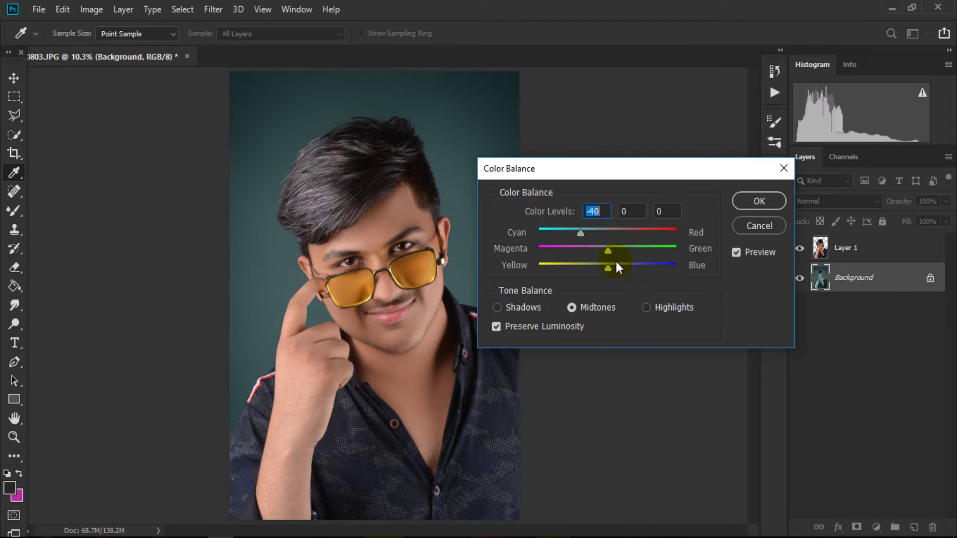
{"action": "left_click", "coordinate": [628, 264]}
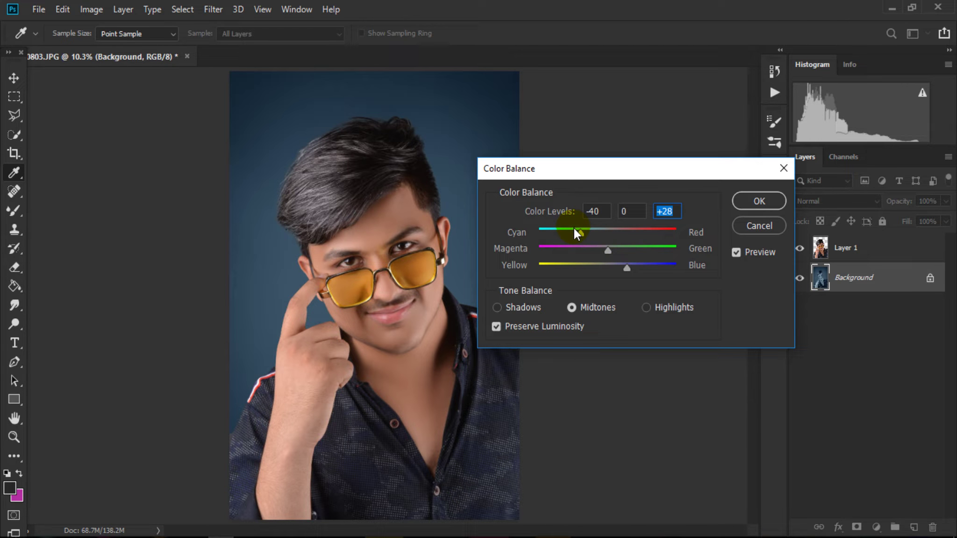
{"action": "left_click", "coordinate": [757, 201]}
Zoom in around the glasses and merge Layer 1 into the Background.
{"action": "key", "text": "z"}
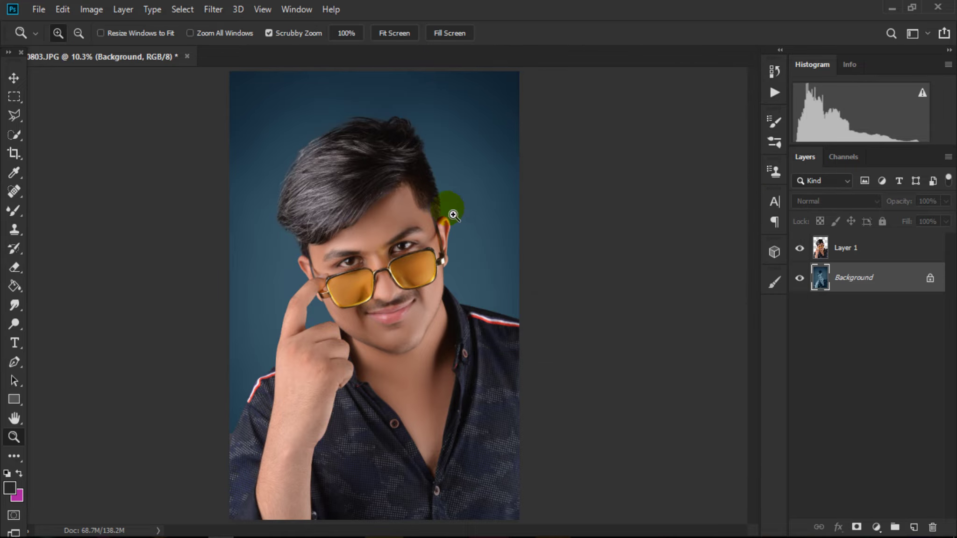
{"action": "right_click", "coordinate": [454, 215]}
{"action": "key", "text": "Escape"}
{"action": "mouse_move", "coordinate": [420, 234]}
{"action": "left_mouse_down"}
{"action": "mouse_move", "coordinate": [432, 264]}
{"action": "mouse_move", "coordinate": [460, 260]}
{"action": "left_mouse_up"}
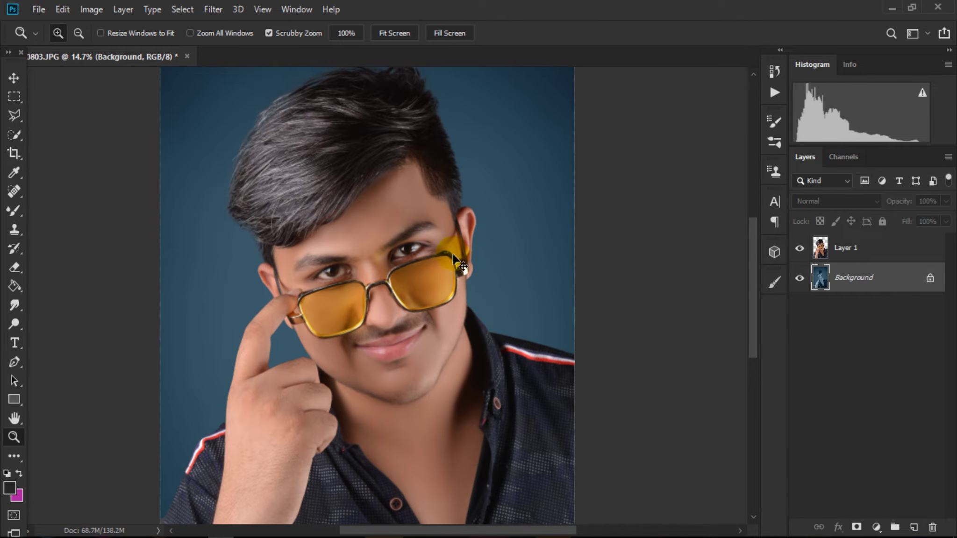
{"action": "key", "text": "ctrl+shift+e"}
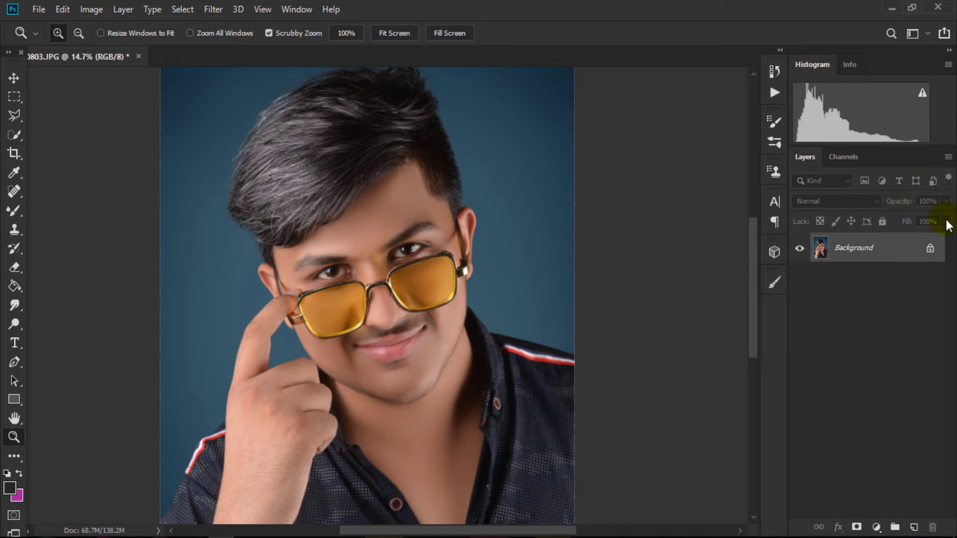
{"action": "left_click", "coordinate": [379, 257]}
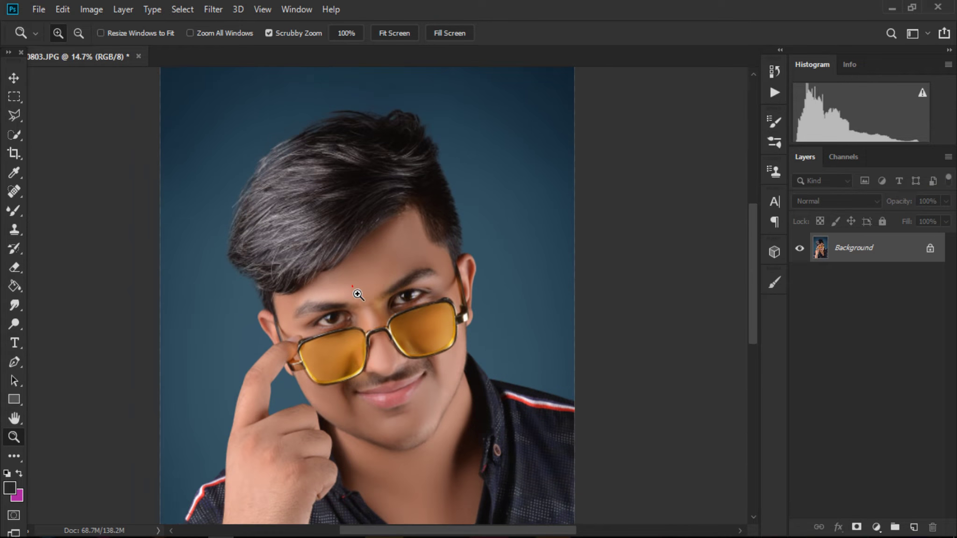
{"action": "left_click", "coordinate": [219, 14]}
Open the Camera Raw filter on the flattened portrait, zoomed on the face.
{"action": "left_click", "coordinate": [257, 98]}
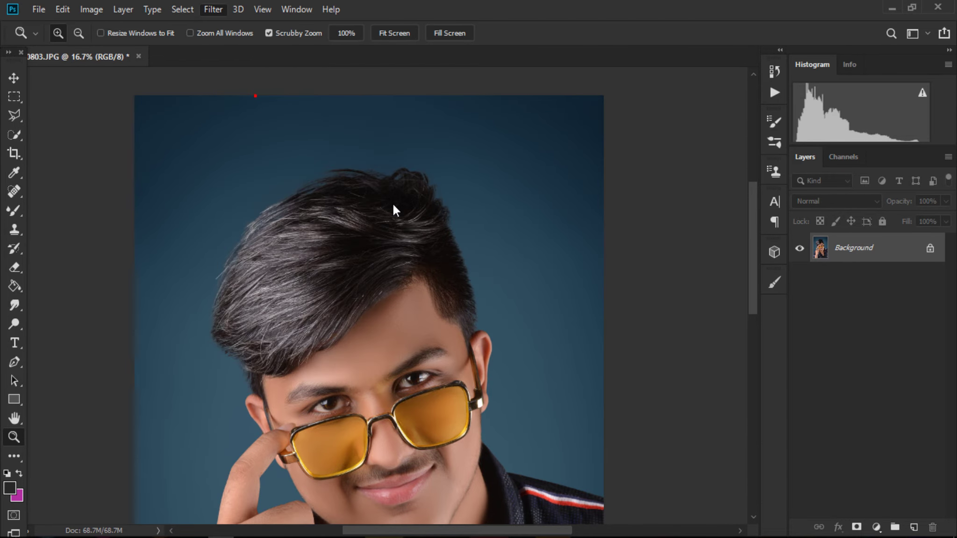
{"action": "left_click", "coordinate": [397, 209]}
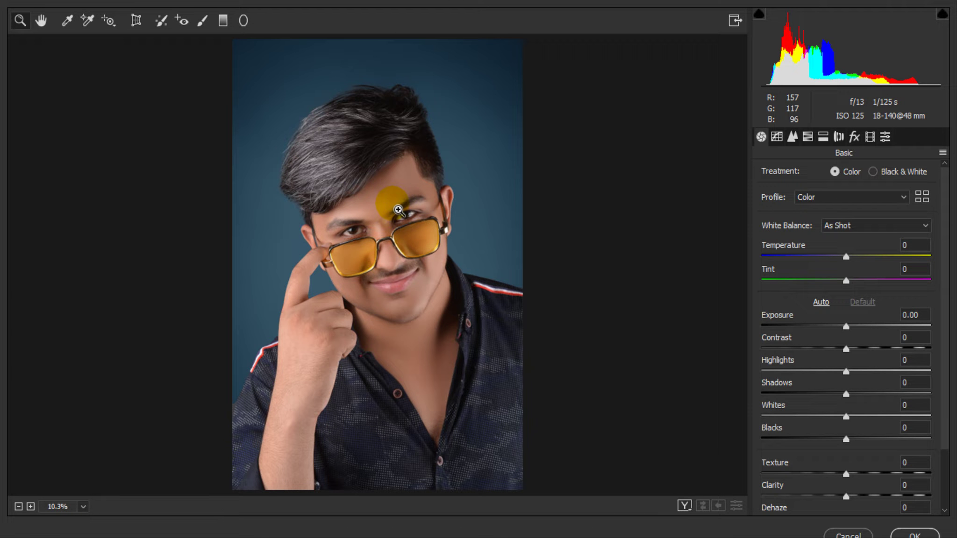
{"action": "left_click", "coordinate": [372, 264]}
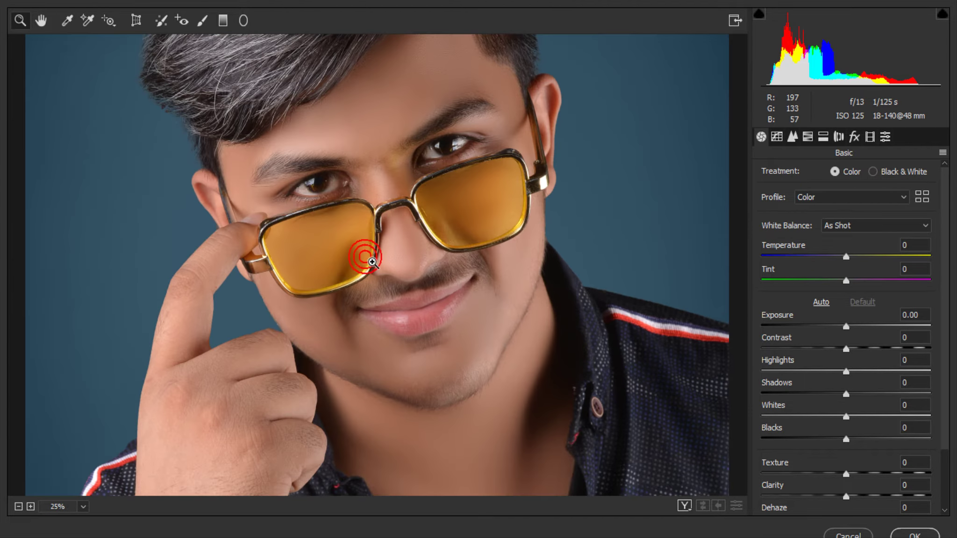
{"action": "scroll", "coordinate": [534, 316], "scroll_direction": "down", "scroll_amount": 1}
{"action": "scroll", "coordinate": [584, 323], "scroll_direction": "down", "scroll_amount": 3}
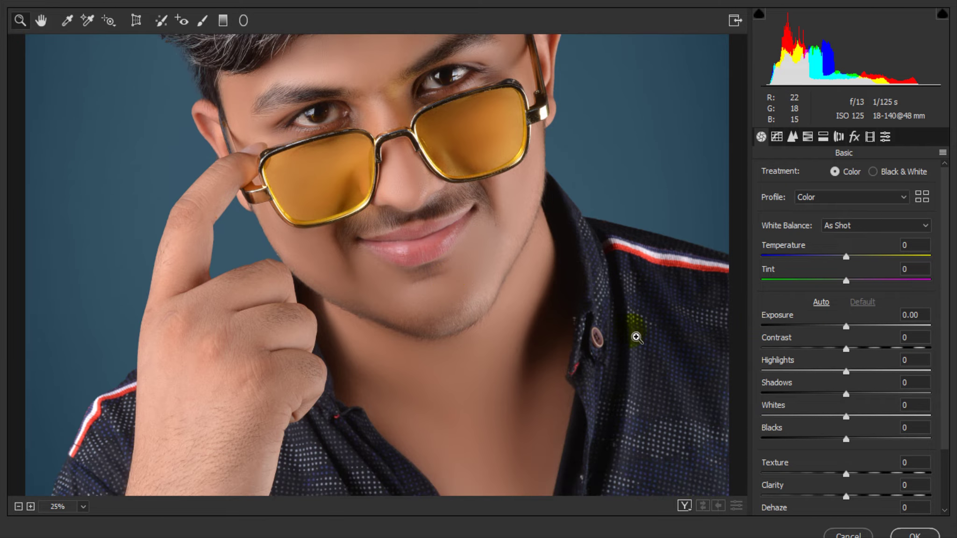
{"action": "scroll", "coordinate": [411, 333], "scroll_direction": "up", "scroll_amount": 3}
Brighten the orange tones and slightly raise colour saturation in the HSL panel.
{"action": "left_click", "coordinate": [808, 136]}
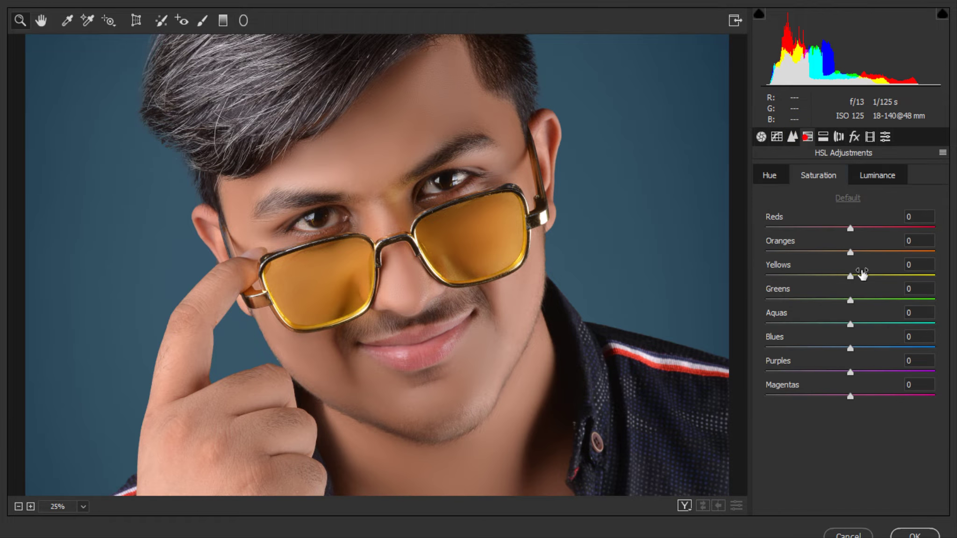
{"action": "left_click", "coordinate": [875, 169]}
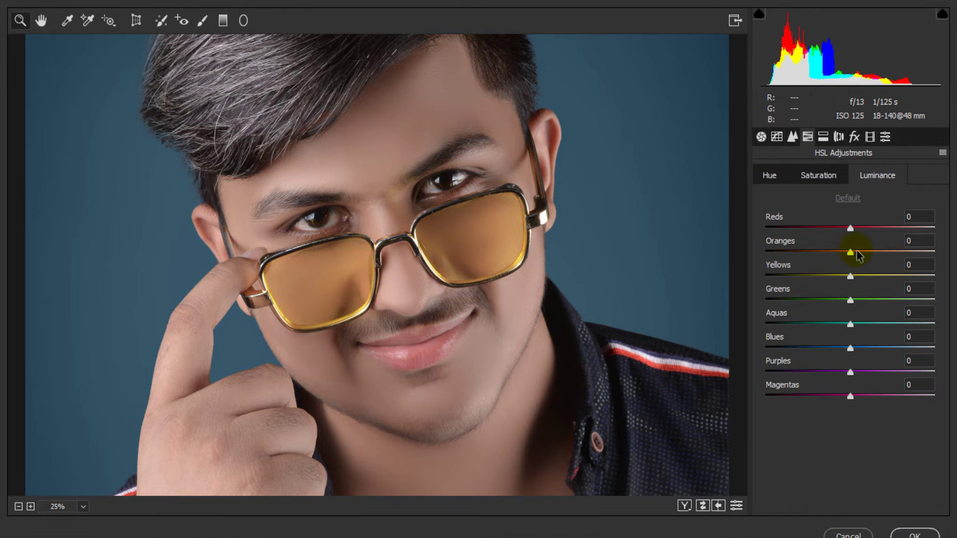
{"action": "left_click_drag", "start_coordinate": [850, 253], "coordinate": [874, 253]}
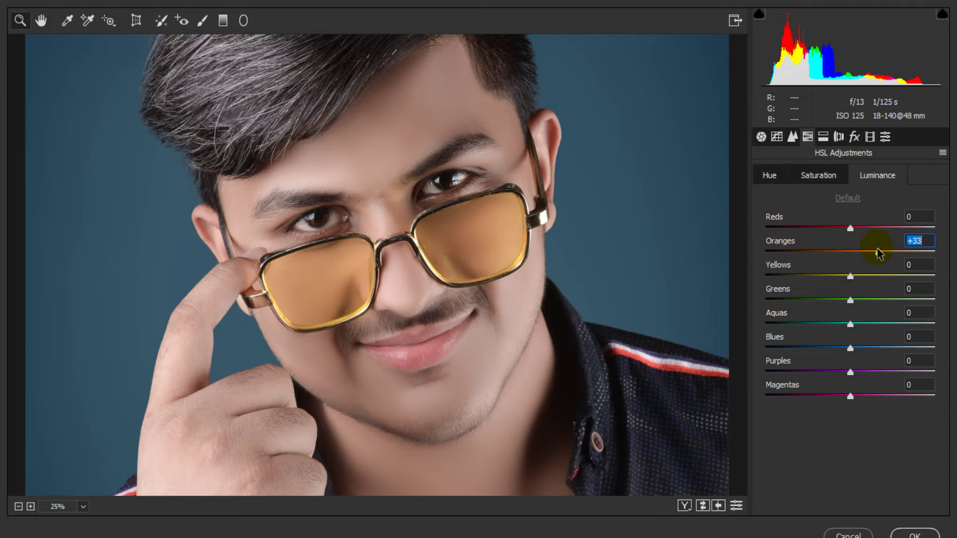
{"action": "left_click", "coordinate": [817, 175]}
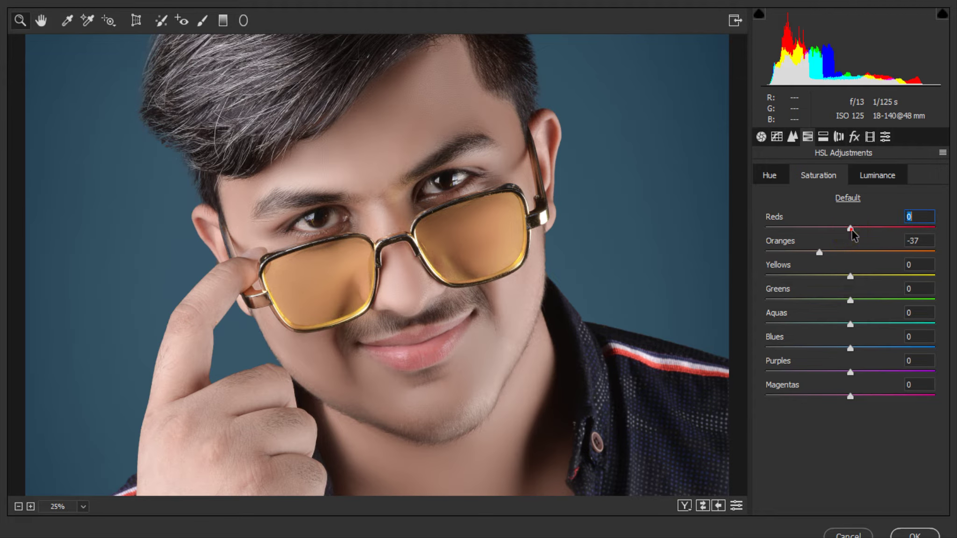
{"action": "left_click_drag", "start_coordinate": [864, 231], "coordinate": [865, 232]}
Recover highlights, lift shadows and pull Whites down to -31.
{"action": "left_click", "coordinate": [762, 137]}
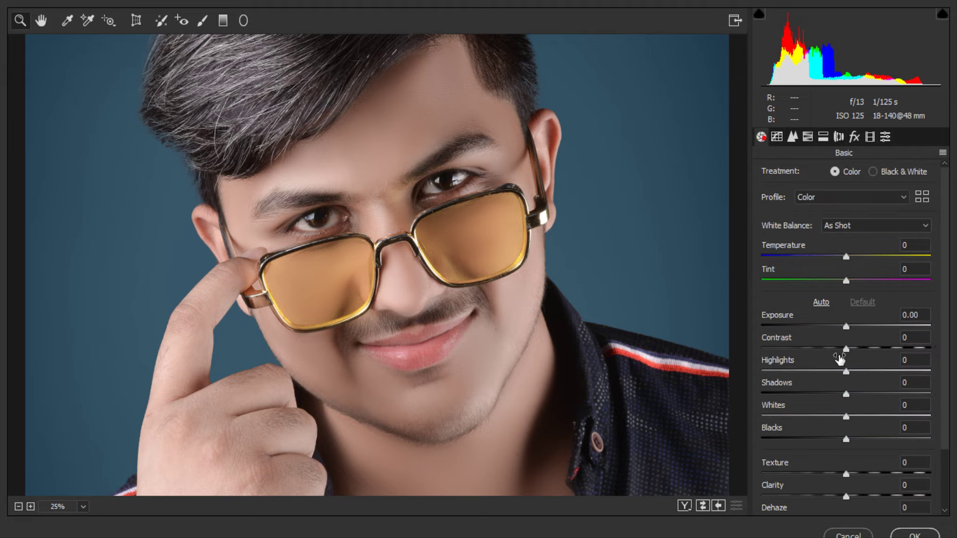
{"action": "mouse_move", "coordinate": [856, 372]}
{"action": "left_mouse_down"}
{"action": "mouse_move", "coordinate": [880, 393]}
{"action": "mouse_move", "coordinate": [902, 395]}
{"action": "left_mouse_up"}
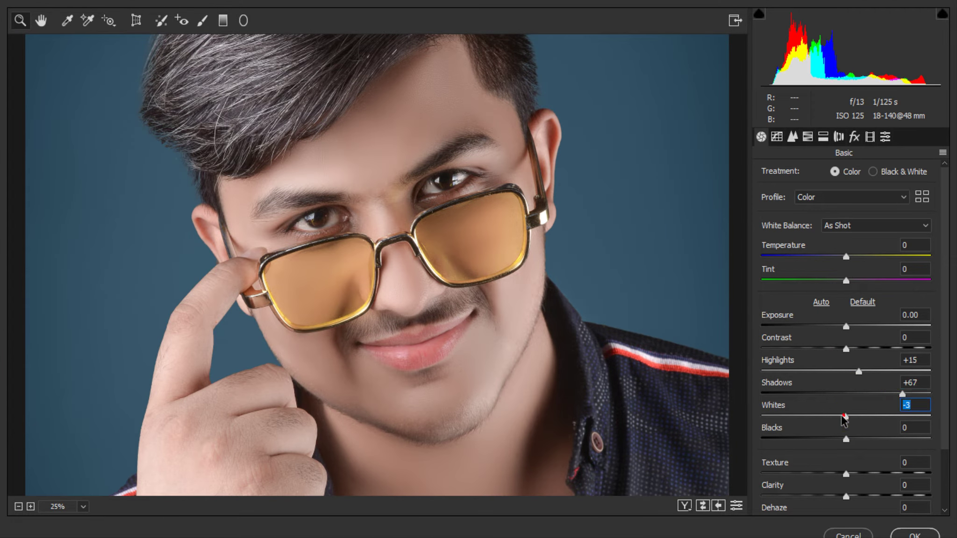
{"action": "left_click_drag", "start_coordinate": [846, 416], "coordinate": [820, 415]}
{"action": "right_click", "coordinate": [569, 295]}
{"action": "left_click", "coordinate": [561, 352]}
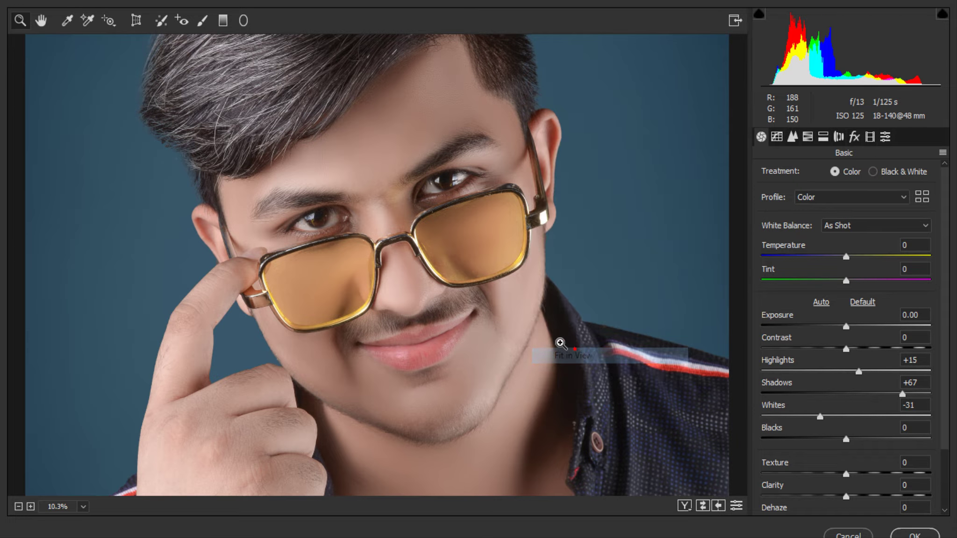
{"action": "key", "text": "ctrl+0"}
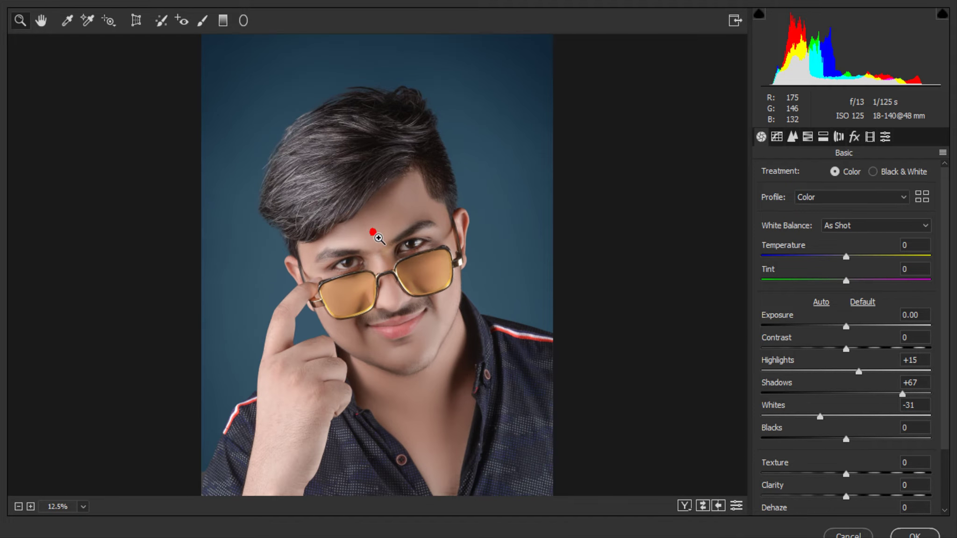
{"action": "left_click", "coordinate": [378, 238]}
{"action": "left_click", "coordinate": [313, 342]}
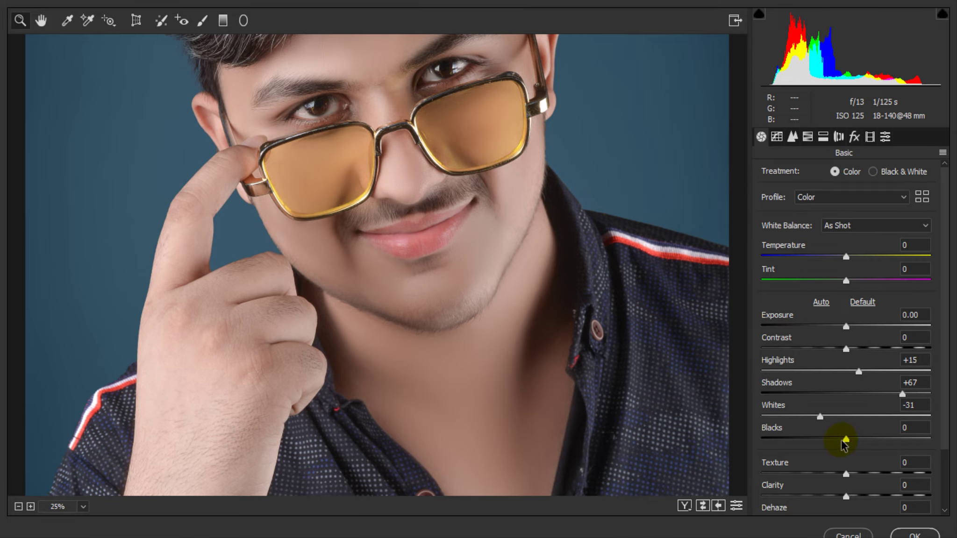
Set Blacks to -13, Highlights to -50 and Shadows to +100.
{"action": "left_click_drag", "start_coordinate": [842, 440], "coordinate": [833, 440]}
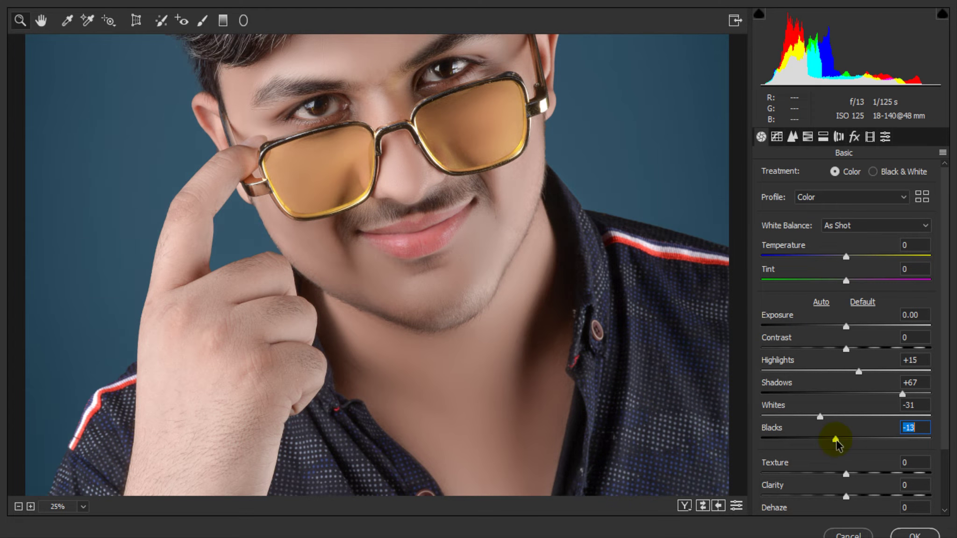
{"action": "scroll", "coordinate": [551, 363], "scroll_direction": "up", "scroll_amount": 3}
{"action": "left_click_drag", "start_coordinate": [837, 372], "coordinate": [824, 371]}
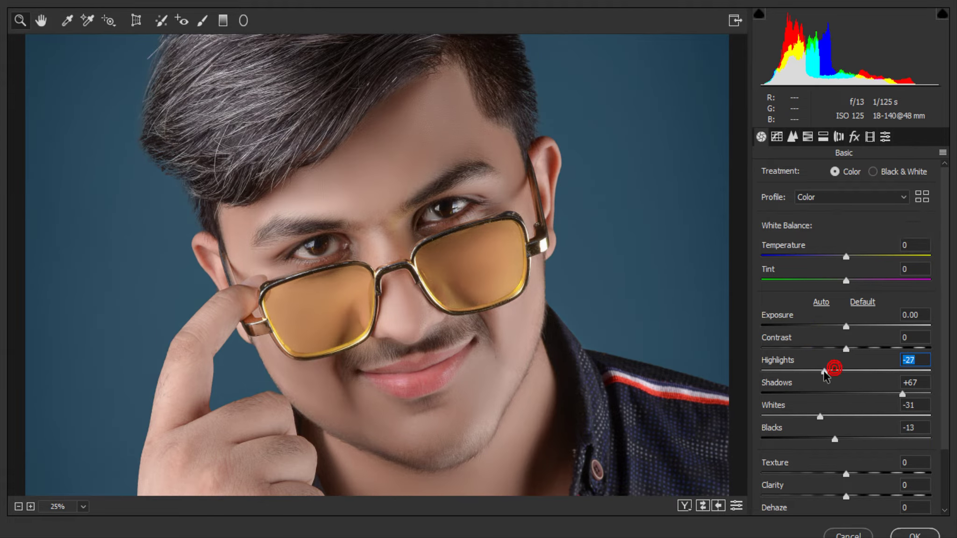
{"action": "left_click_drag", "start_coordinate": [901, 393], "coordinate": [927, 401]}
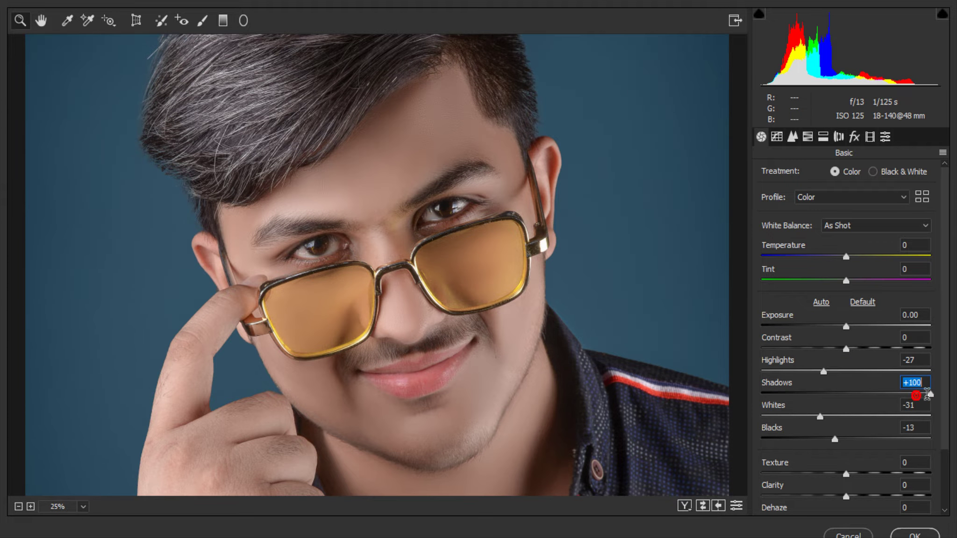
{"action": "left_click_drag", "start_coordinate": [823, 371], "coordinate": [805, 373]}
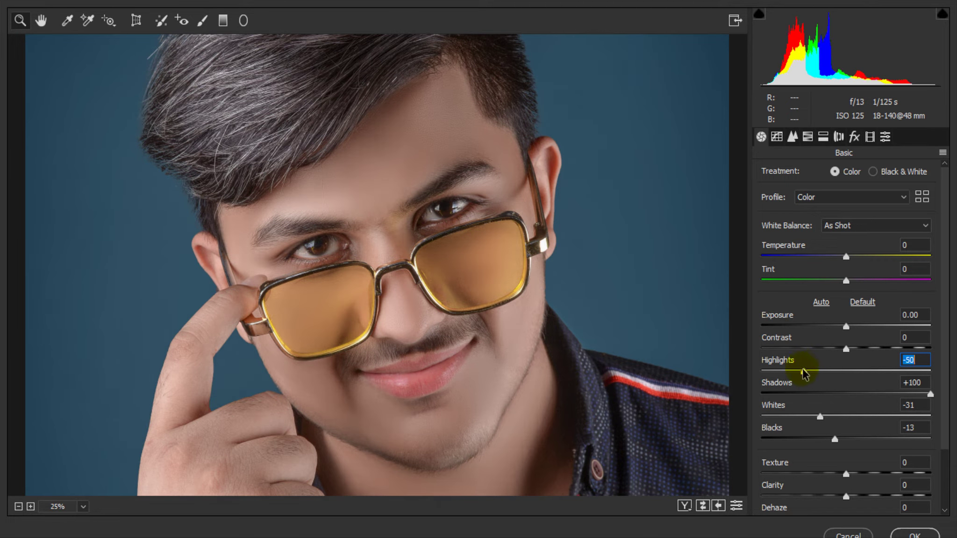
{"action": "scroll", "coordinate": [566, 314], "scroll_direction": "down", "scroll_amount": 3}
{"action": "right_click", "coordinate": [556, 239]}
{"action": "left_click", "coordinate": [592, 335]}
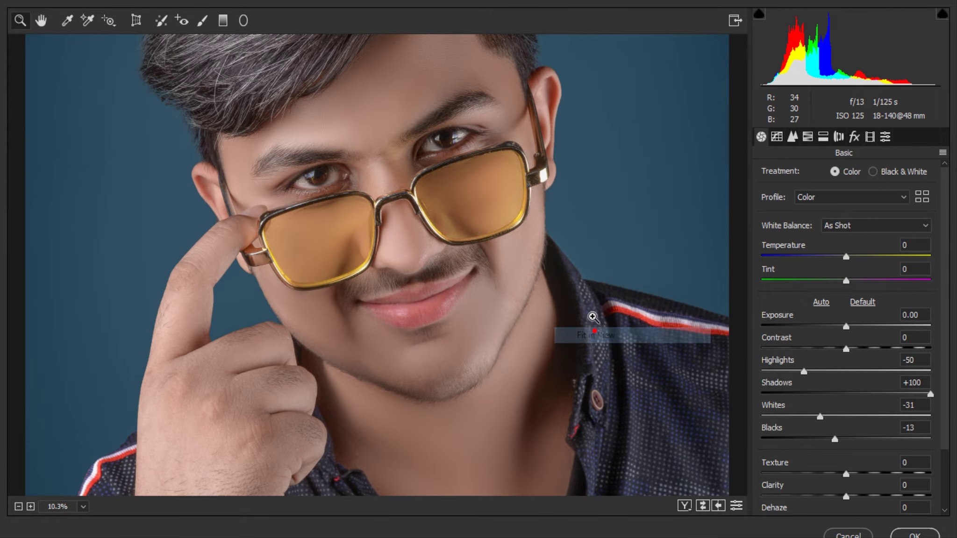
{"action": "left_click", "coordinate": [348, 321]}
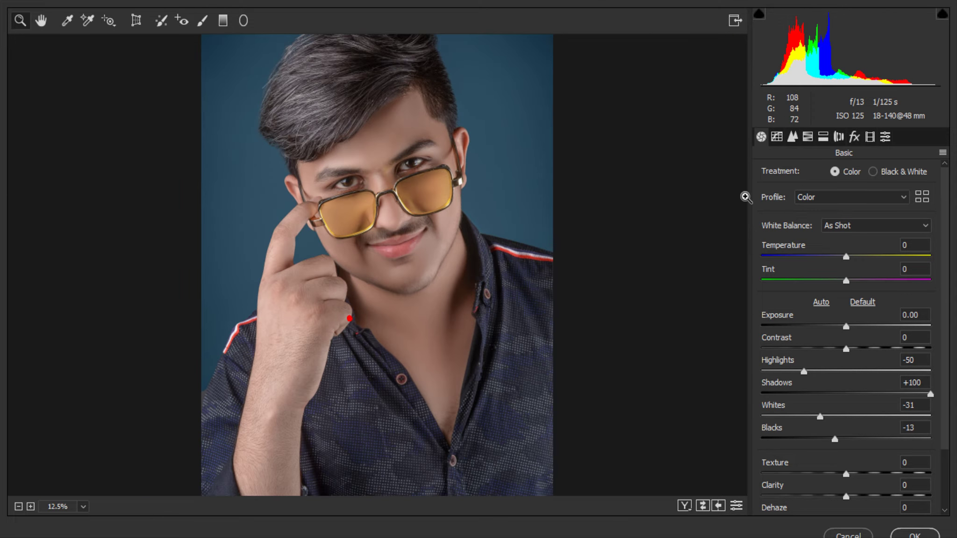
Raise the Blue, Green and Red Primary sliders in Camera Raw's Calibration panel.
{"action": "left_click", "coordinate": [873, 138]}
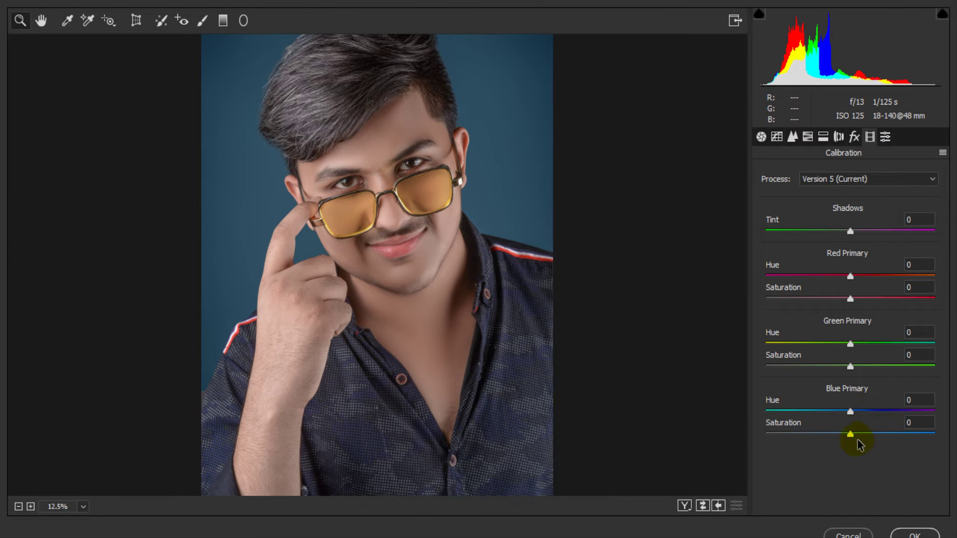
{"action": "left_click_drag", "start_coordinate": [857, 433], "coordinate": [861, 411]}
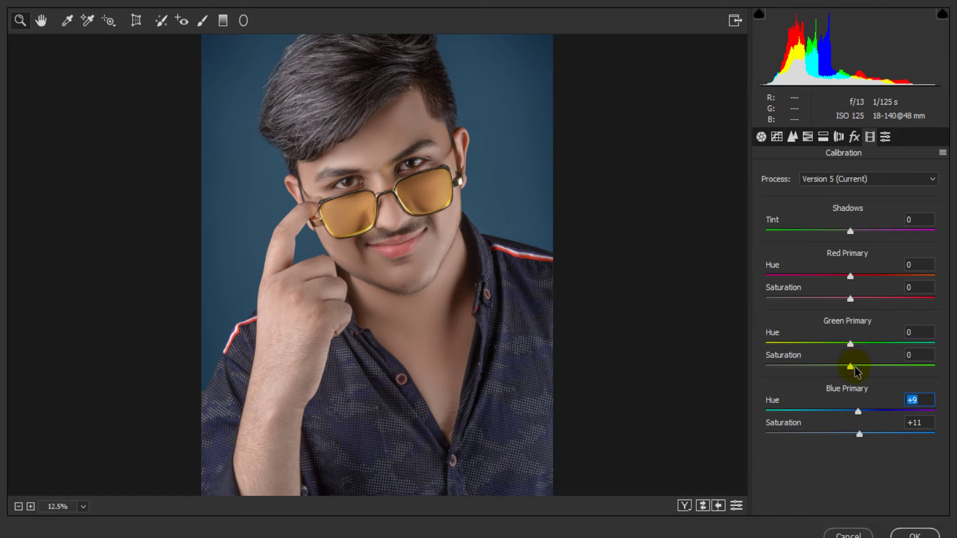
{"action": "mouse_move", "coordinate": [862, 365]}
{"action": "left_mouse_down"}
{"action": "mouse_move", "coordinate": [873, 370]}
{"action": "mouse_move", "coordinate": [861, 346]}
{"action": "left_mouse_up"}
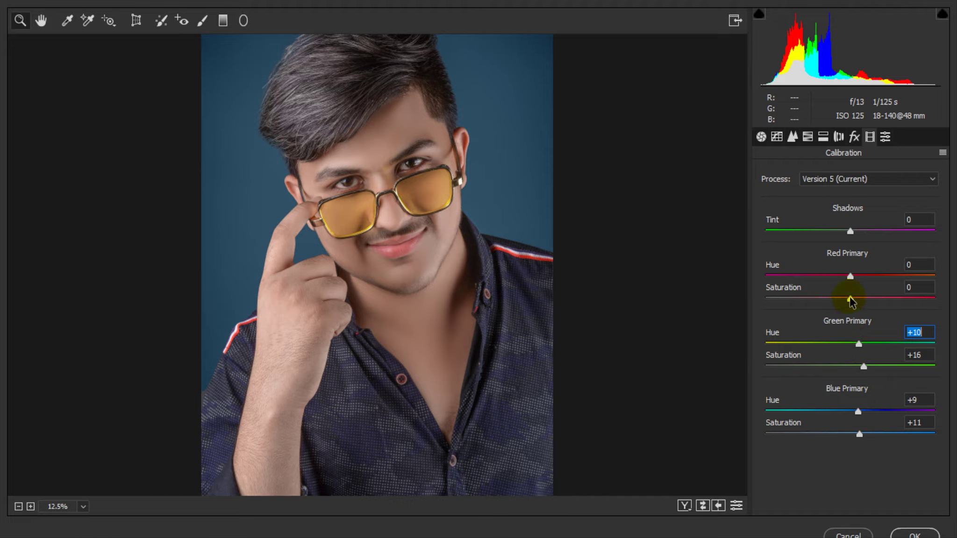
{"action": "left_click_drag", "start_coordinate": [850, 298], "coordinate": [855, 276]}
Set Contrast +15, Clarity +18 and Vibrance +13, then apply the raw edits.
{"action": "left_click", "coordinate": [761, 136]}
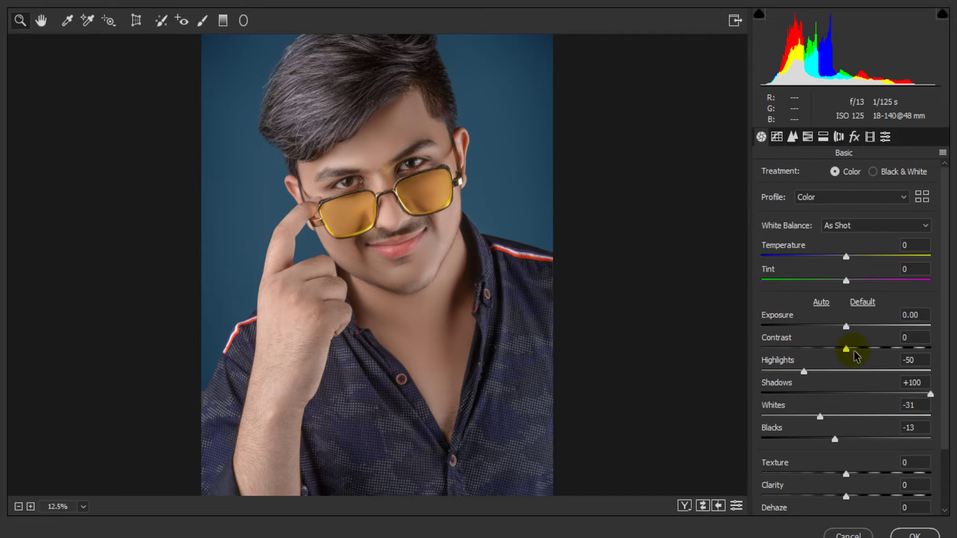
{"action": "left_click_drag", "start_coordinate": [847, 348], "coordinate": [859, 349]}
{"action": "scroll", "coordinate": [855, 420], "scroll_direction": "down", "scroll_amount": 2}
{"action": "scroll", "coordinate": [854, 420], "scroll_direction": "down", "scroll_amount": 1}
{"action": "left_click_drag", "start_coordinate": [846, 426], "coordinate": [862, 426]}
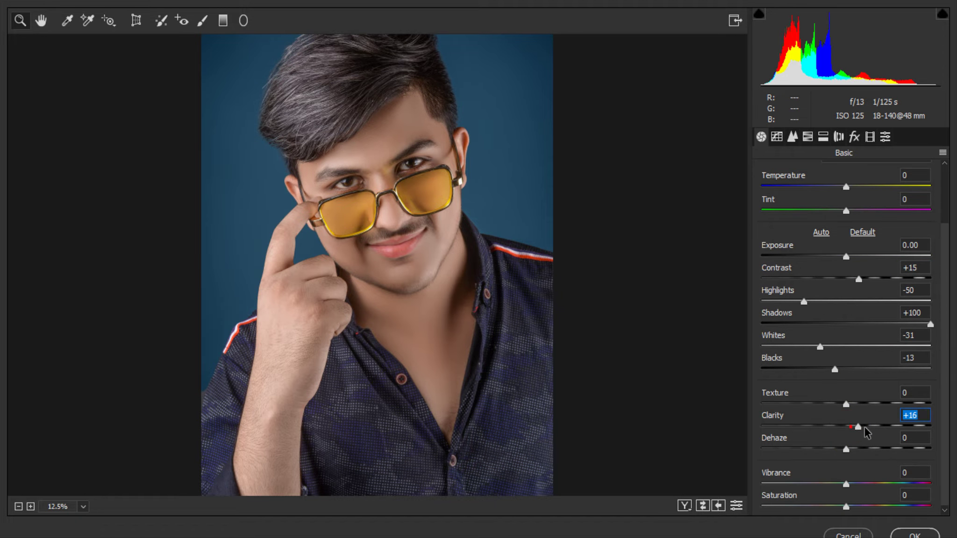
{"action": "left_click_drag", "start_coordinate": [859, 483], "coordinate": [857, 486]}
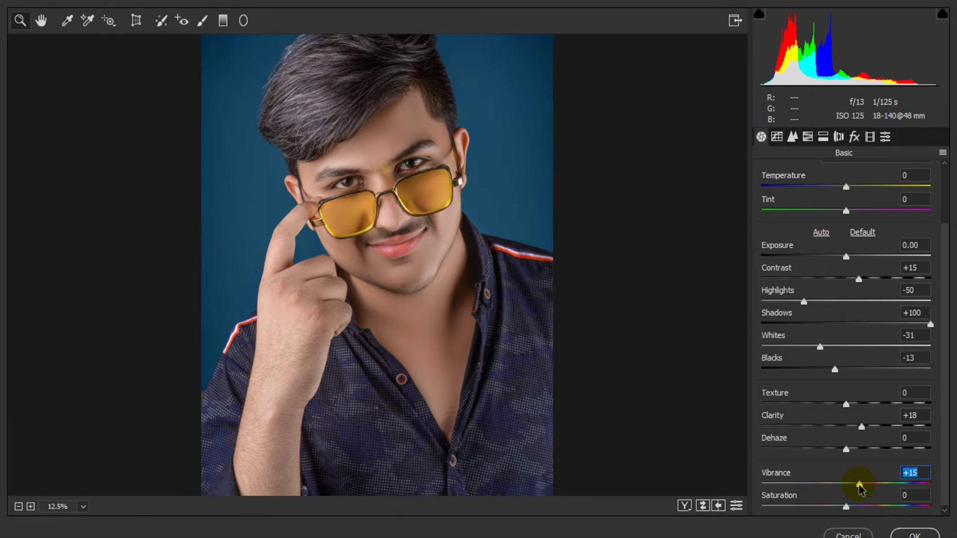
{"action": "left_click", "coordinate": [384, 187]}
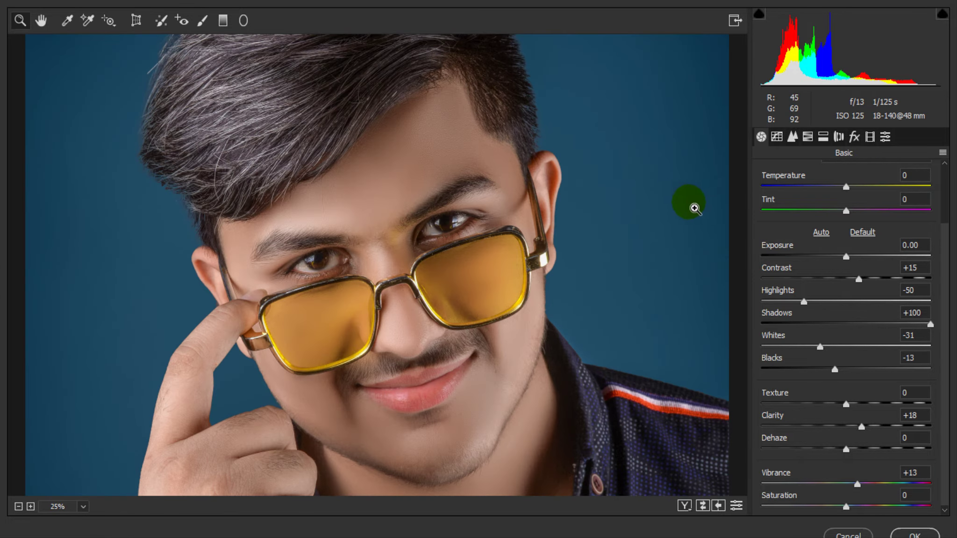
{"action": "left_click", "coordinate": [915, 535]}
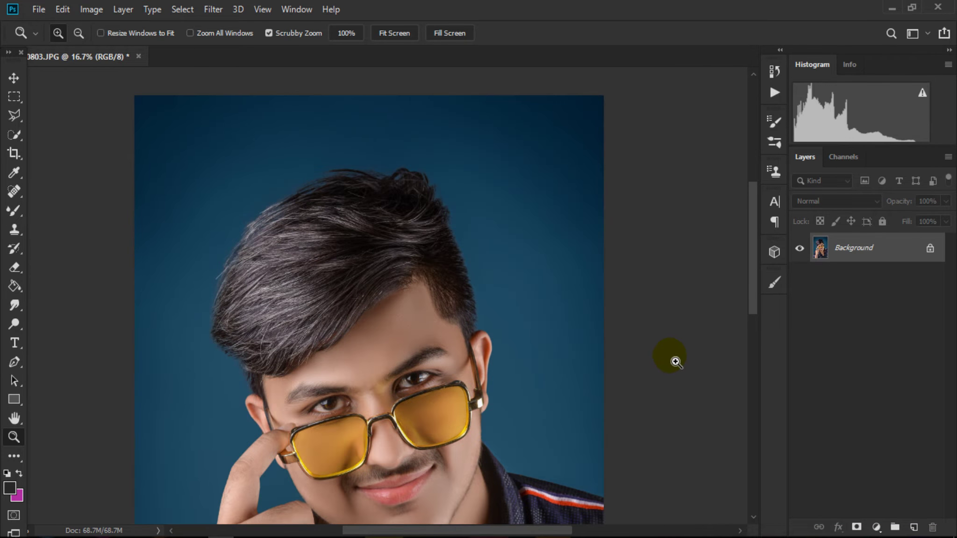
Zoom out to see the whole edited portrait and bring up the File menu.
{"action": "left_click_drag", "start_coordinate": [559, 248], "coordinate": [574, 257]}
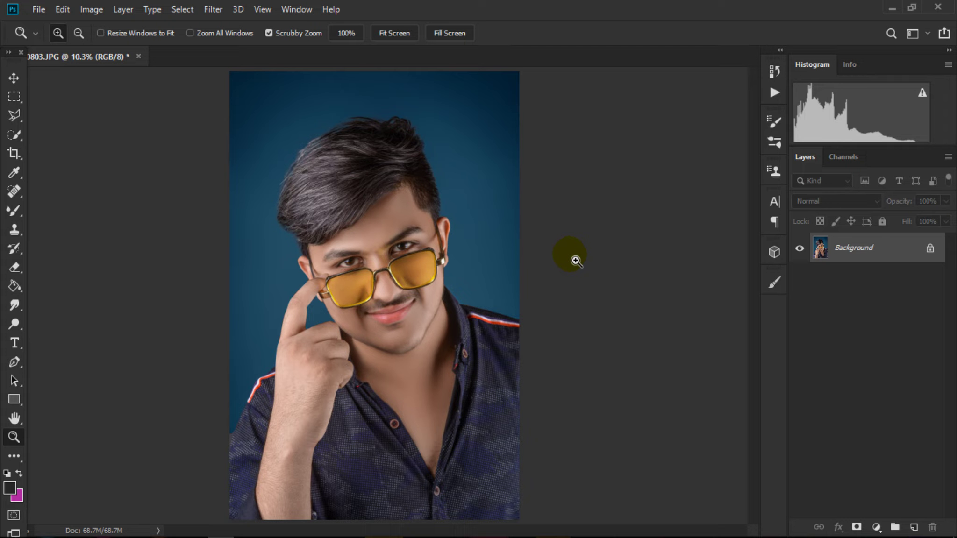
{"action": "left_click", "coordinate": [36, 8]}
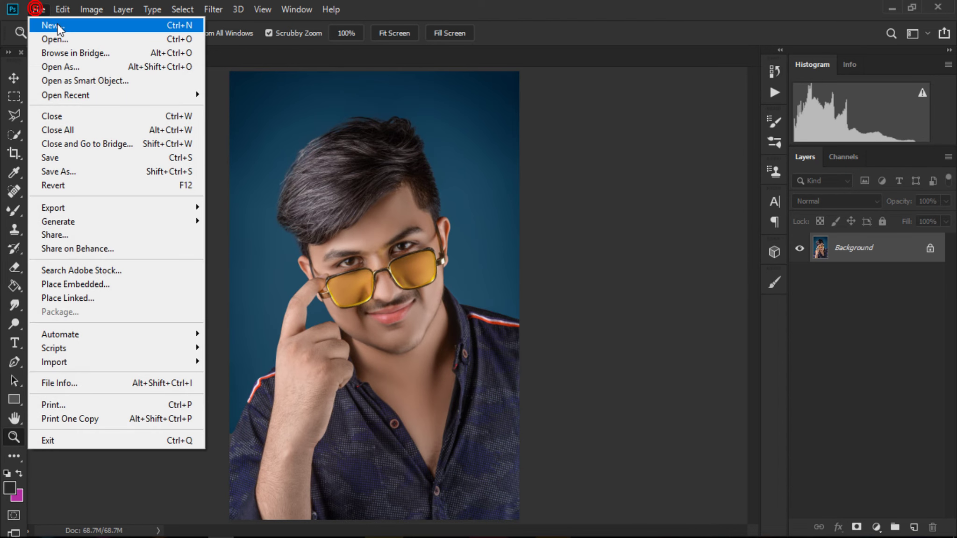
Create a new 7000 × 4000 px, 72 ppi document named cover.
{"action": "left_click", "coordinate": [57, 26]}
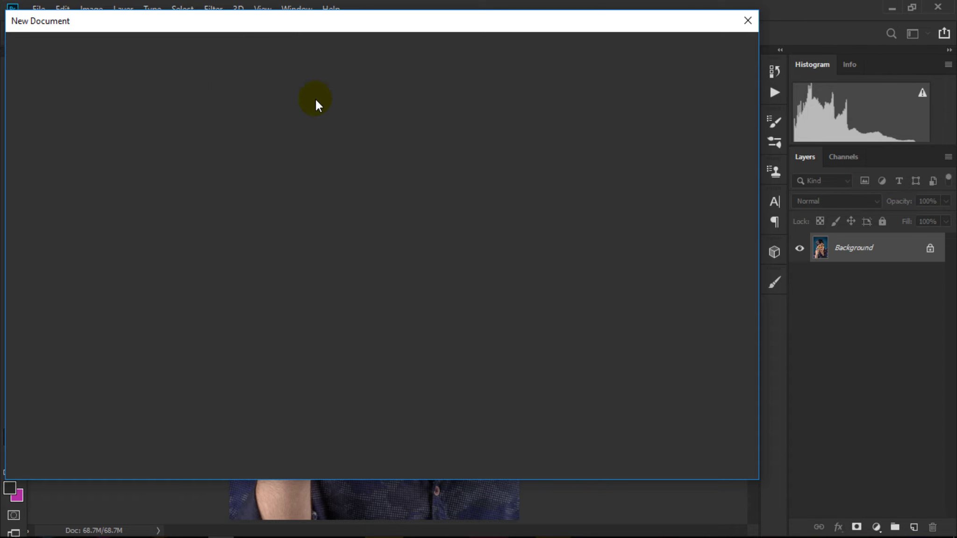
{"action": "left_click_drag", "start_coordinate": [314, 24], "coordinate": [375, 57]}
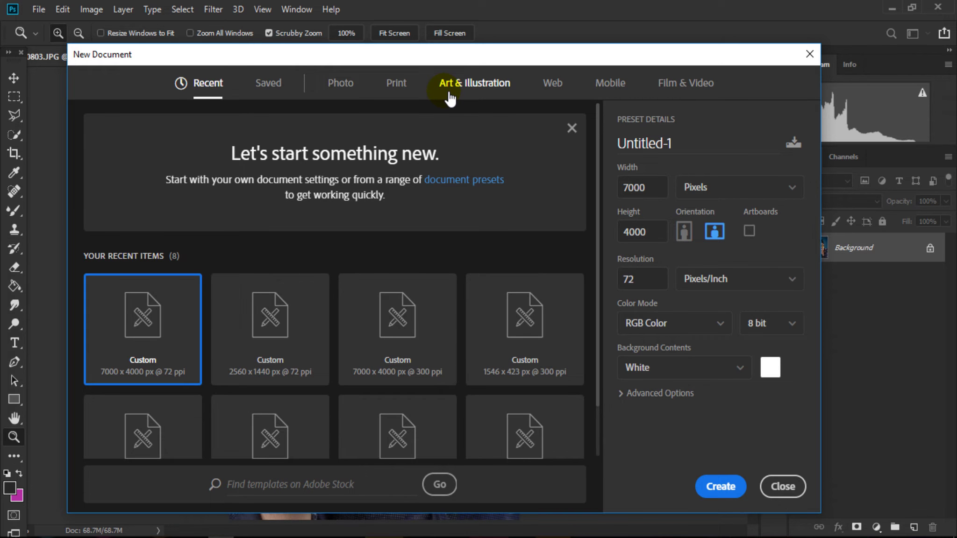
{"action": "left_click", "coordinate": [721, 155]}
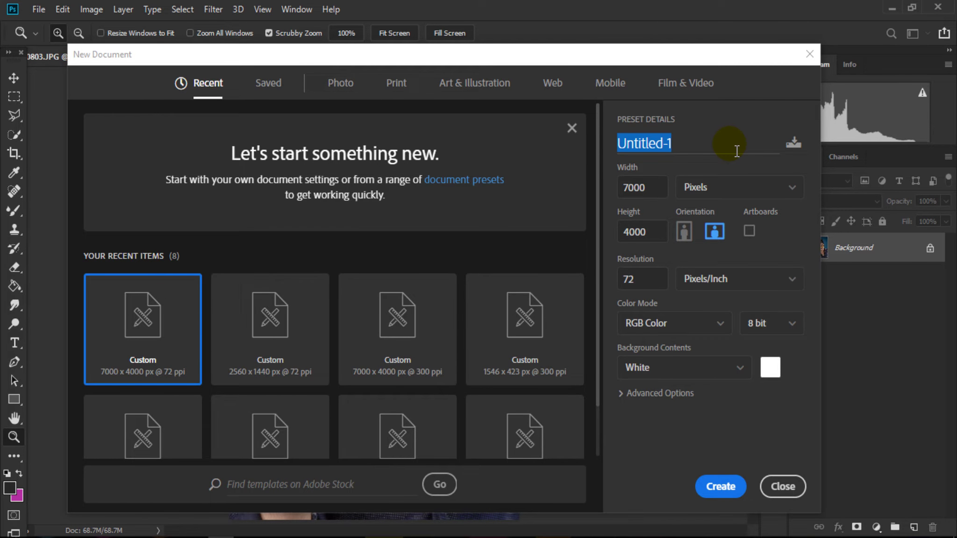
{"action": "type", "text": "C"}
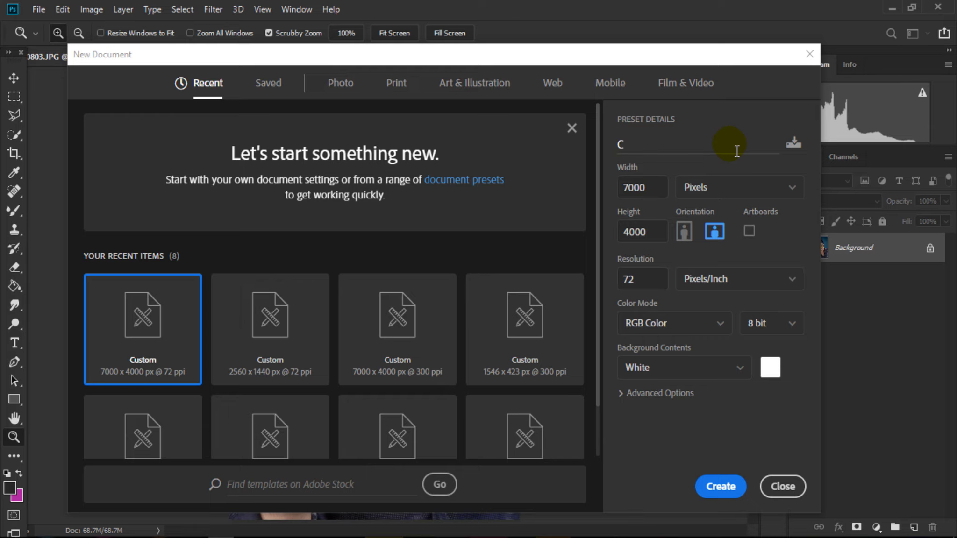
{"action": "type", "text": "er"}
{"action": "left_click", "coordinate": [708, 189]}
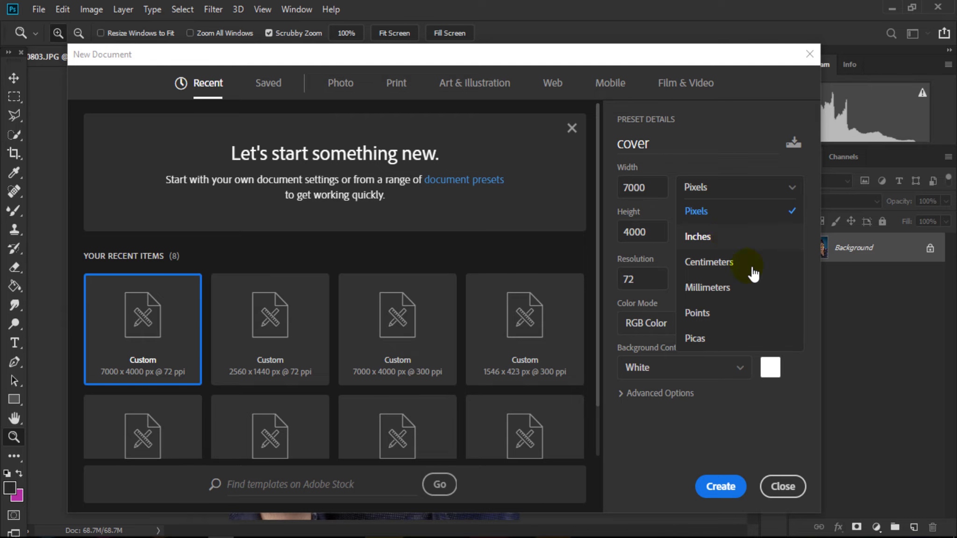
{"action": "left_click", "coordinate": [739, 214]}
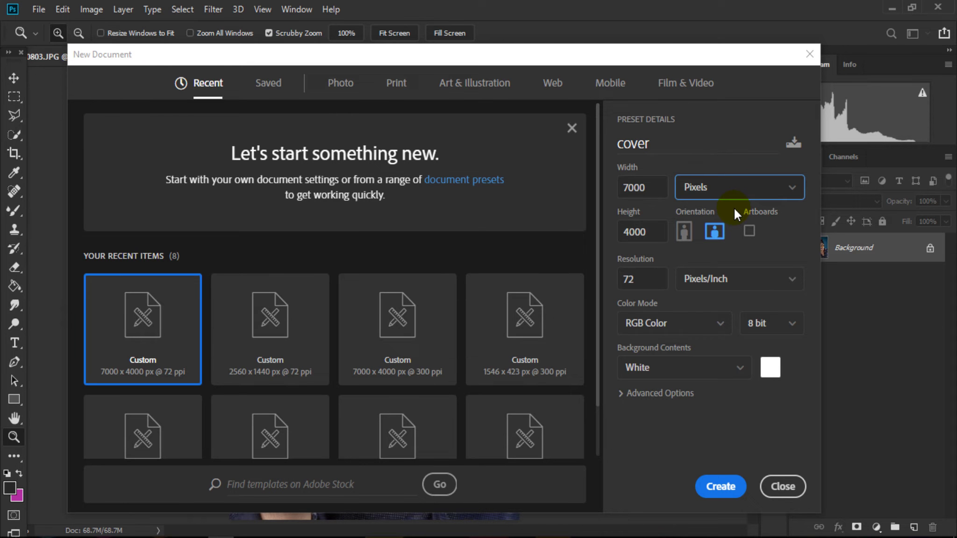
{"action": "left_click", "coordinate": [653, 189]}
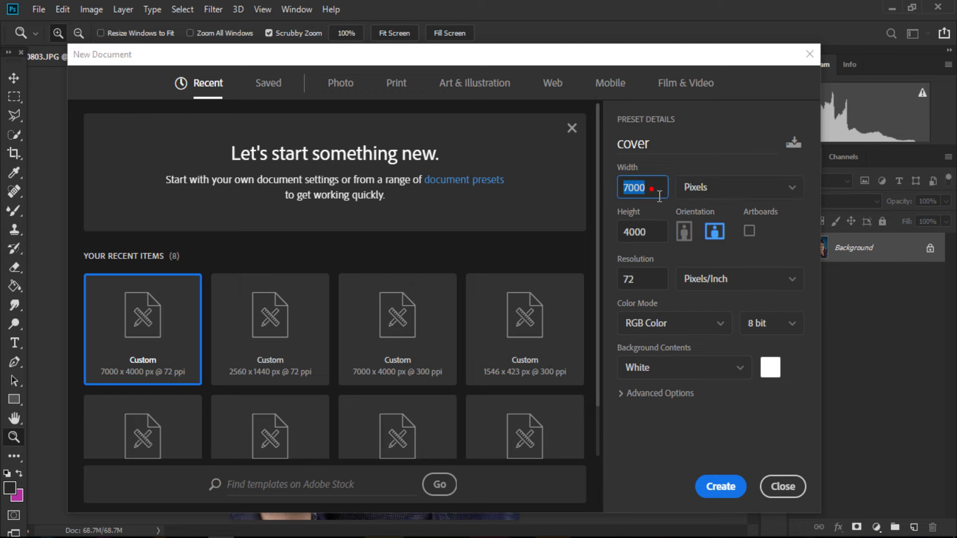
{"action": "left_click", "coordinate": [663, 235]}
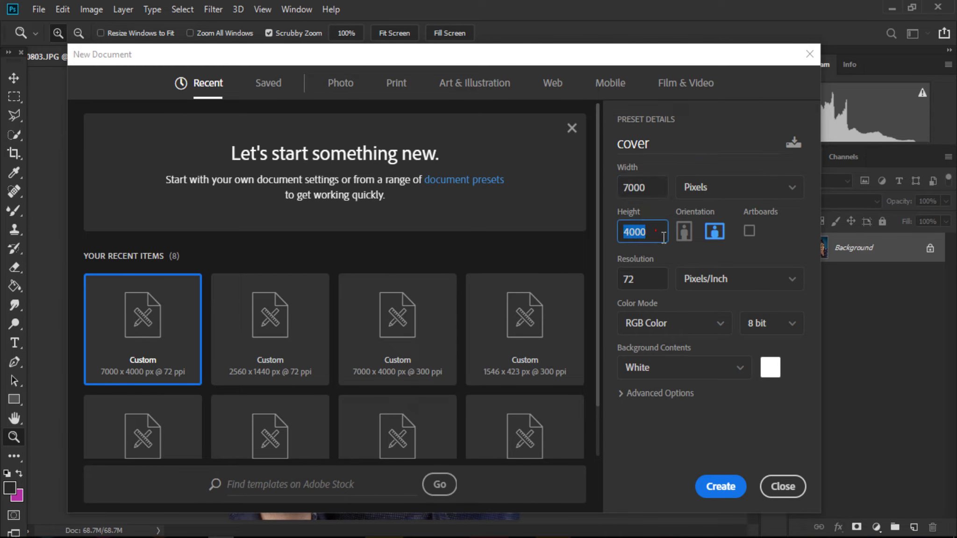
{"action": "left_click", "coordinate": [725, 488]}
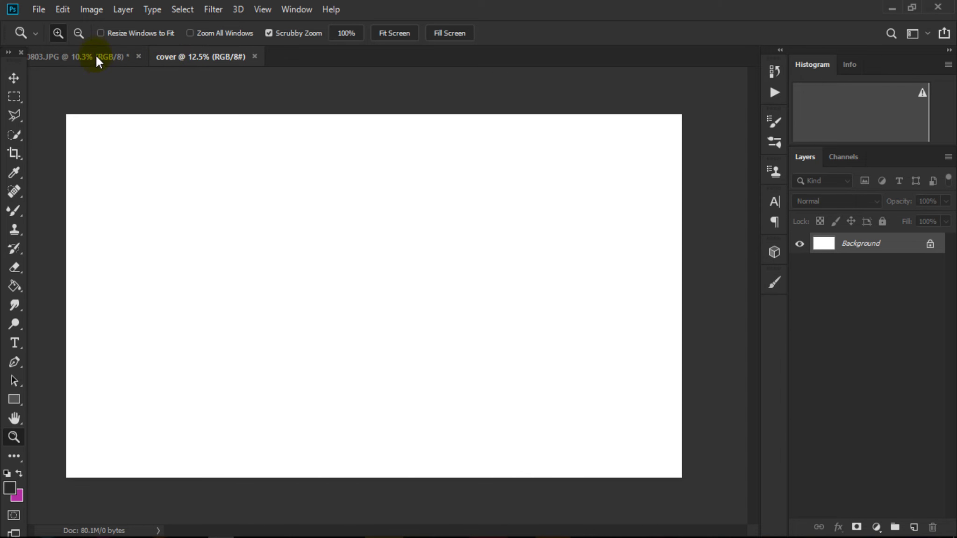
Bring the portrait into the cover at about 68% on the left edge and duplicate its layer.
{"action": "left_click", "coordinate": [93, 52]}
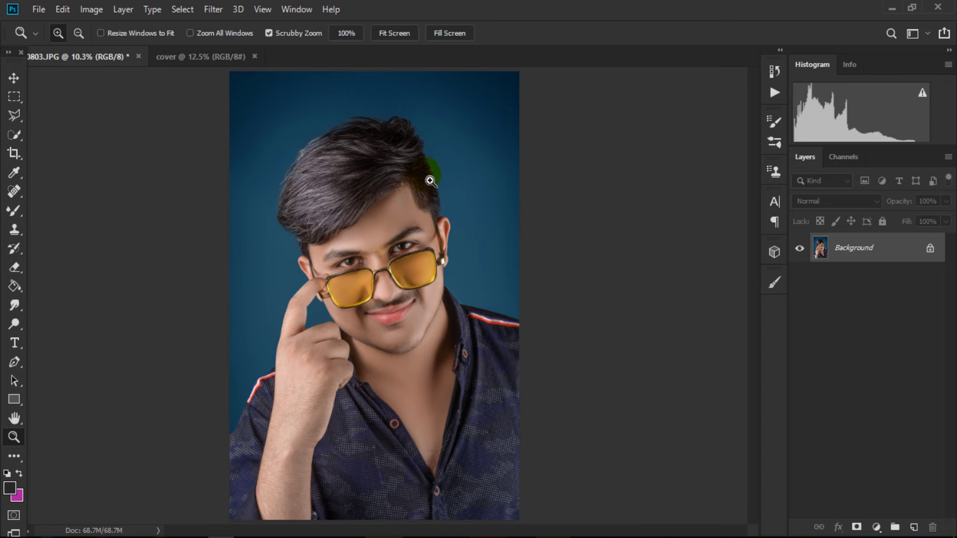
{"action": "key", "text": "ctrl+a"}
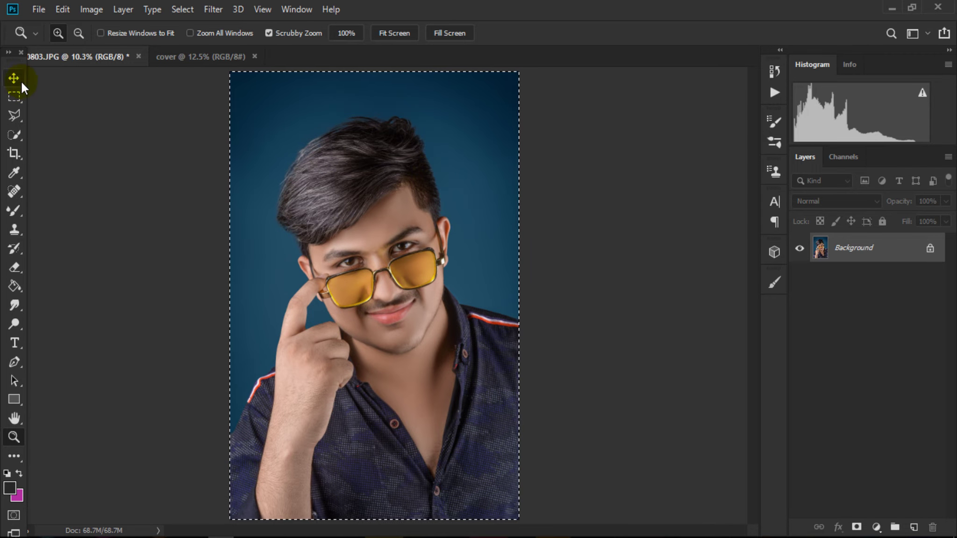
{"action": "left_click", "coordinate": [21, 79]}
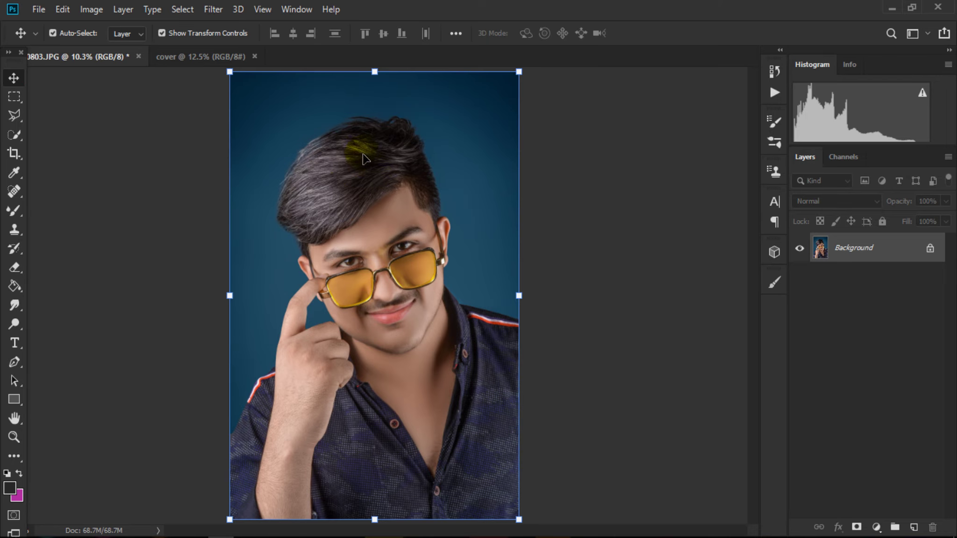
{"action": "left_click_drag", "start_coordinate": [417, 156], "coordinate": [262, 262]}
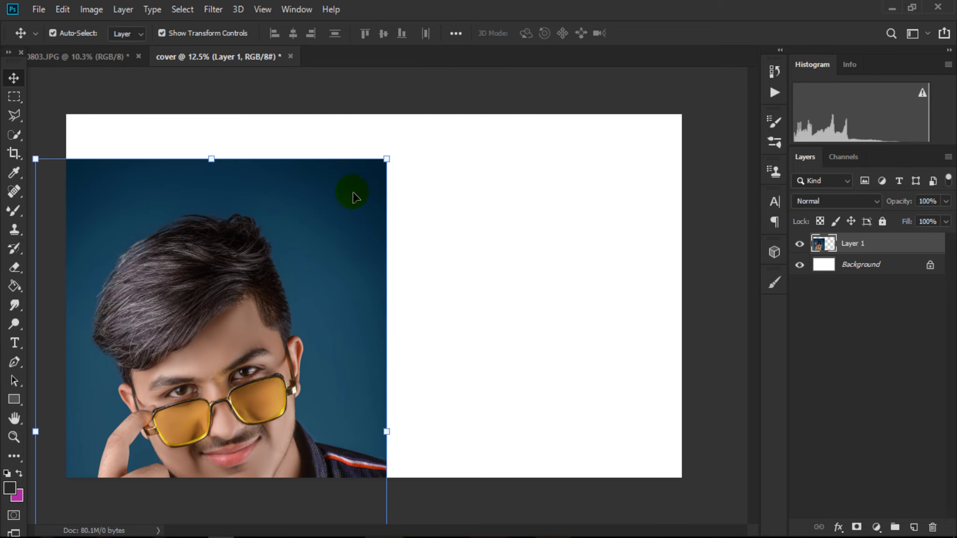
{"action": "mouse_move", "coordinate": [384, 159]}
{"action": "left_mouse_down"}
{"action": "mouse_move", "coordinate": [362, 206]}
{"action": "mouse_move", "coordinate": [346, 159]}
{"action": "left_mouse_up"}
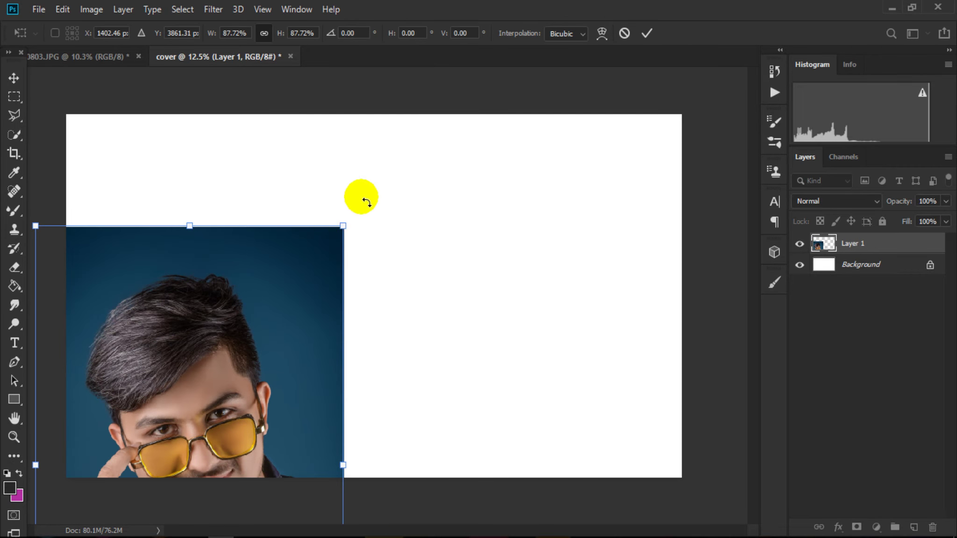
{"action": "left_click_drag", "start_coordinate": [386, 115], "coordinate": [315, 219]}
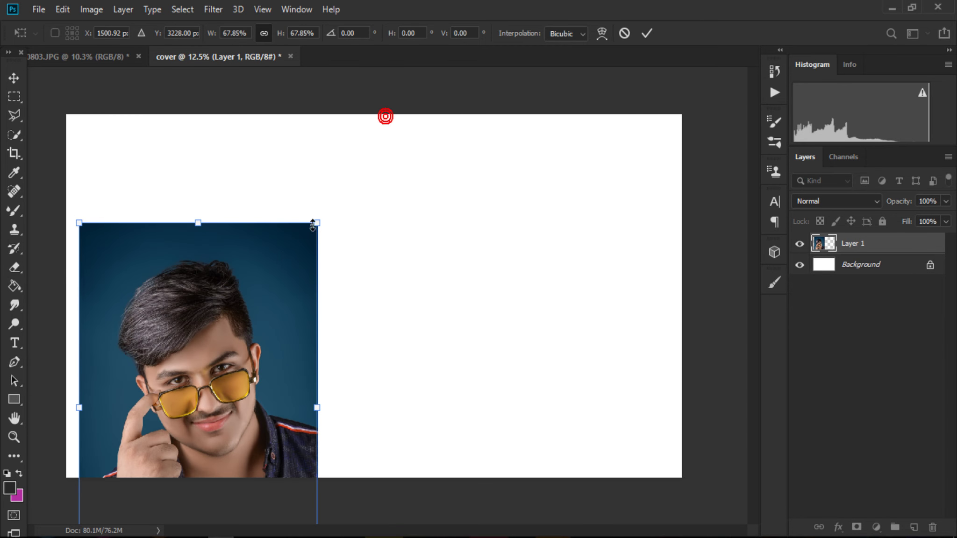
{"action": "mouse_move", "coordinate": [212, 354]}
{"action": "left_mouse_down"}
{"action": "mouse_move", "coordinate": [210, 242]}
{"action": "mouse_move", "coordinate": [200, 239]}
{"action": "left_mouse_up"}
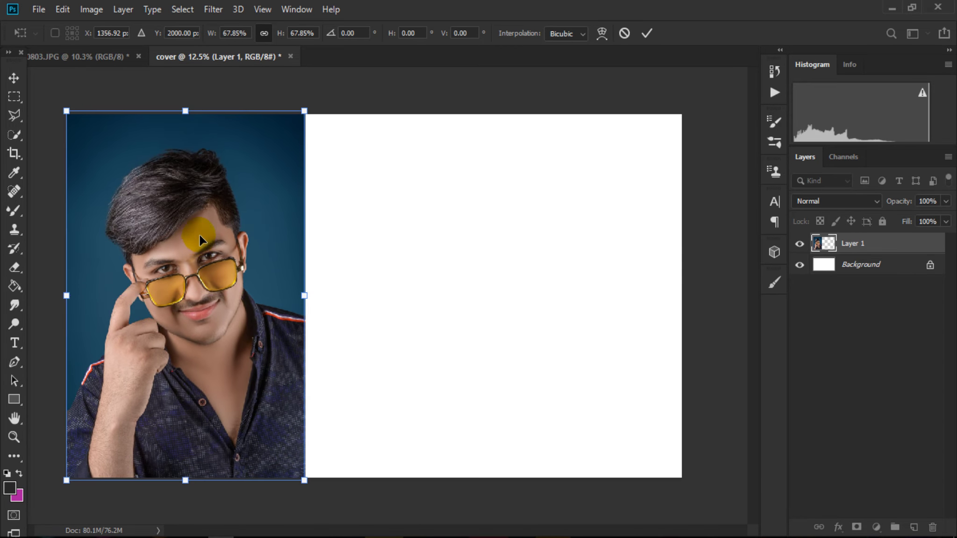
{"action": "left_click", "coordinate": [647, 33]}
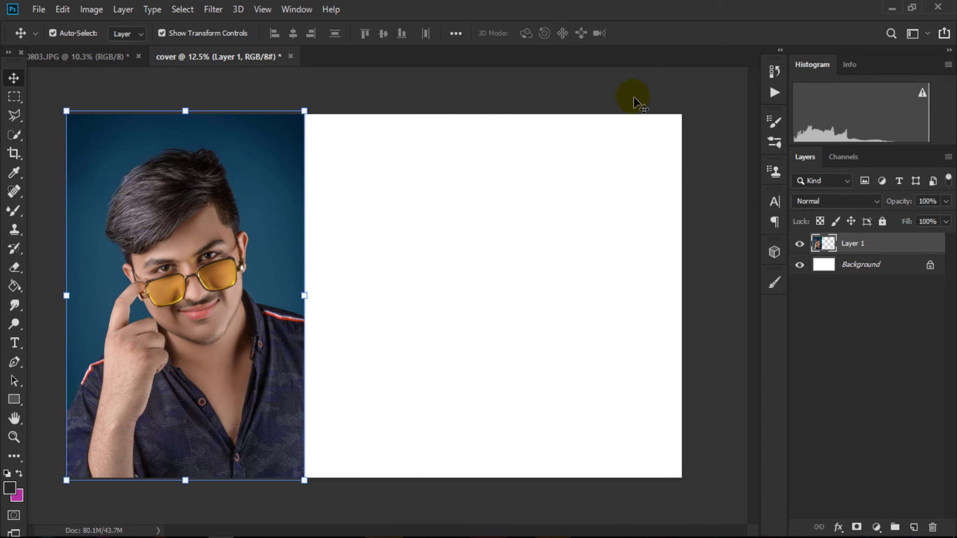
{"action": "mouse_move", "coordinate": [860, 244]}
{"action": "left_mouse_down"}
{"action": "mouse_move", "coordinate": [909, 327]}
{"action": "mouse_move", "coordinate": [914, 528]}
{"action": "left_mouse_up"}
Scale Layer 1 to about 219% across the cover's right side and set its opacity to 77%.
{"action": "left_click", "coordinate": [827, 265]}
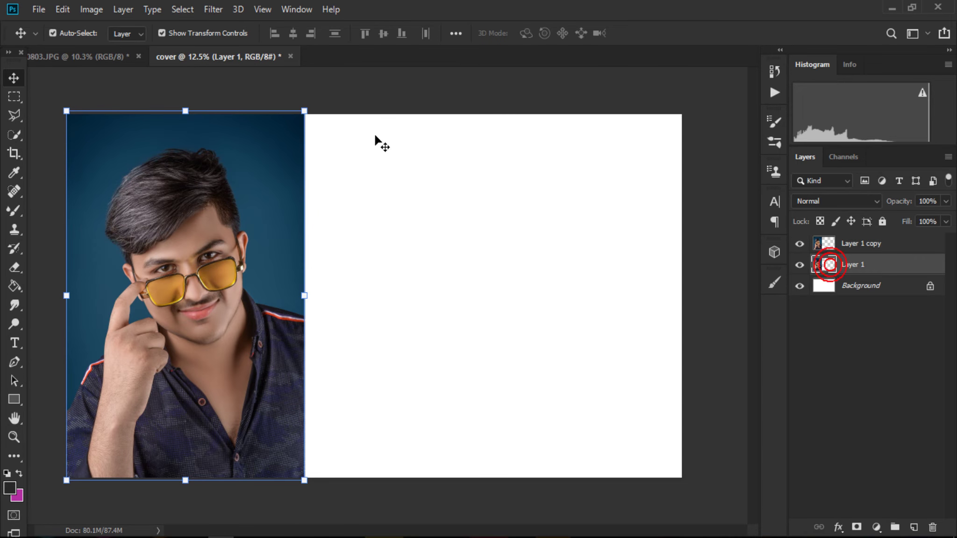
{"action": "left_click_drag", "start_coordinate": [314, 115], "coordinate": [678, 381]}
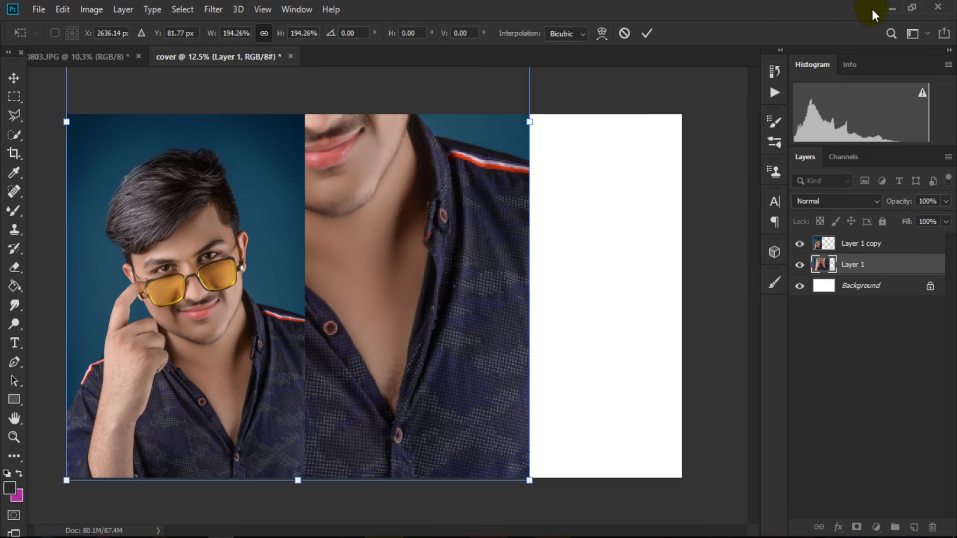
{"action": "left_click_drag", "start_coordinate": [729, 240], "coordinate": [722, 224]}
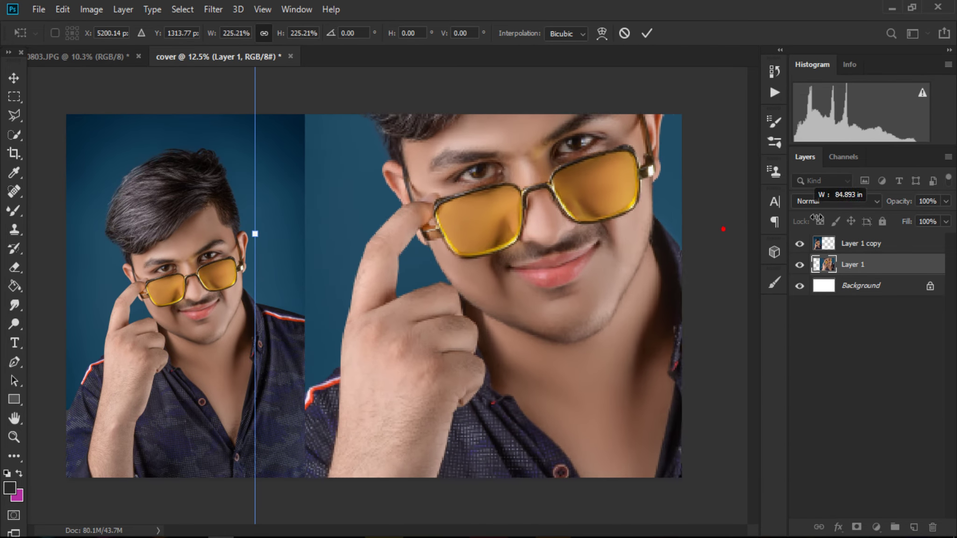
{"action": "mouse_move", "coordinate": [576, 317]}
{"action": "left_mouse_down"}
{"action": "mouse_move", "coordinate": [591, 317]}
{"action": "mouse_move", "coordinate": [598, 271]}
{"action": "left_mouse_up"}
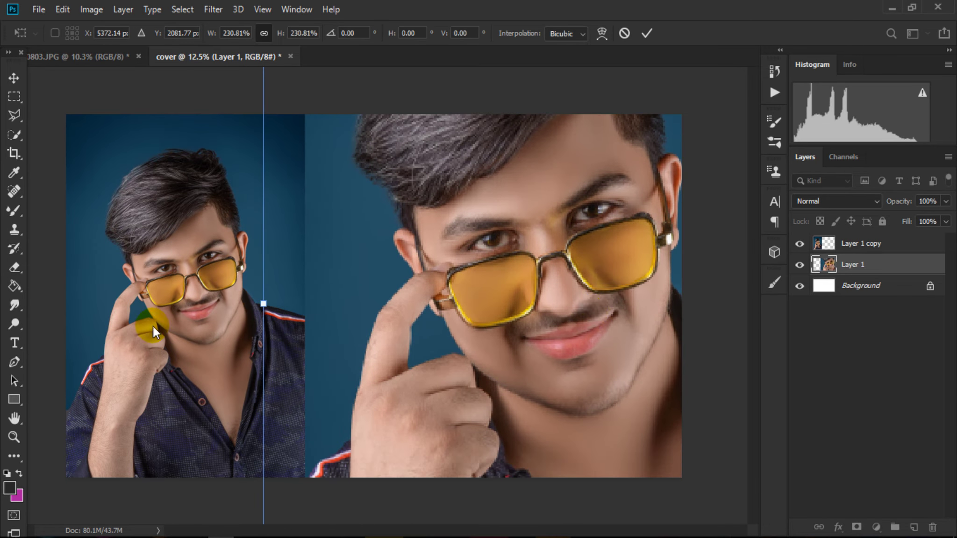
{"action": "left_click_drag", "start_coordinate": [264, 314], "coordinate": [287, 302]}
{"action": "left_click_drag", "start_coordinate": [500, 343], "coordinate": [504, 310]}
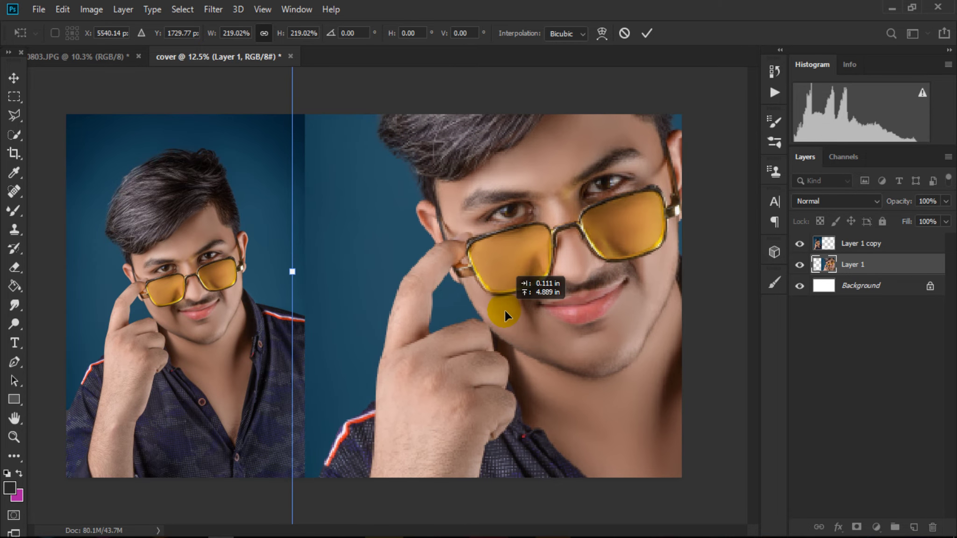
{"action": "left_click", "coordinate": [646, 33]}
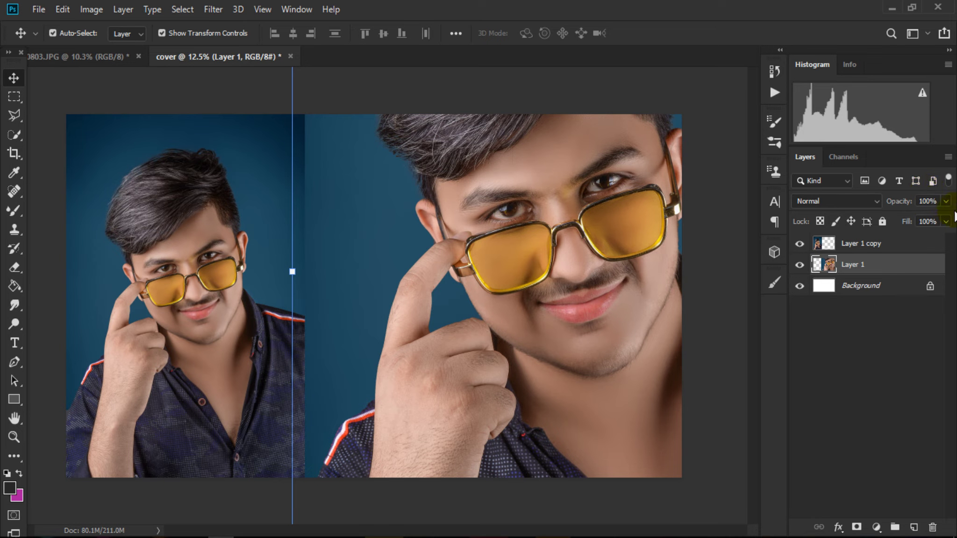
{"action": "left_click", "coordinate": [945, 201]}
{"action": "left_click_drag", "start_coordinate": [944, 209], "coordinate": [932, 217]}
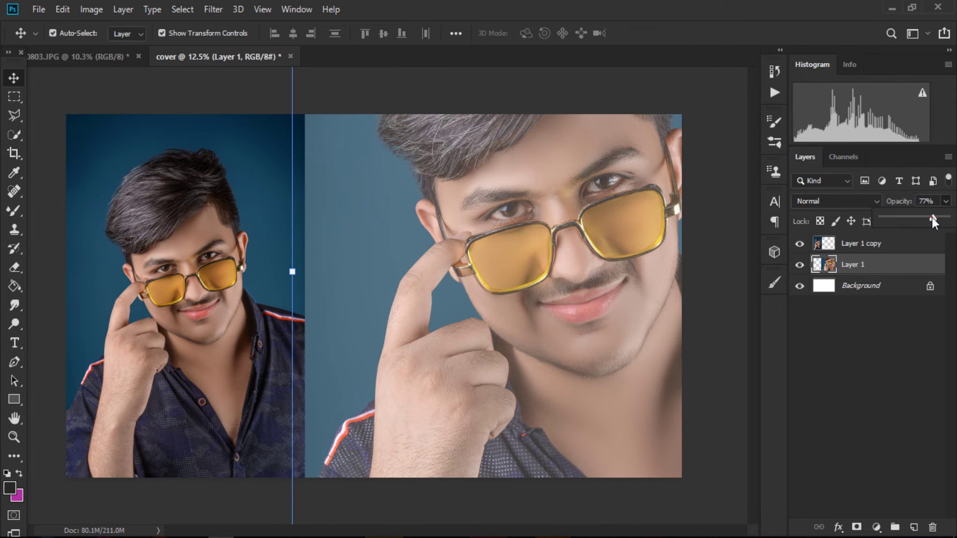
Select the BBC_0803.JPG document, briefly view the aaaassa cover in Photos, then close it.
{"action": "left_click", "coordinate": [87, 57]}
{"action": "left_click", "coordinate": [893, 7]}
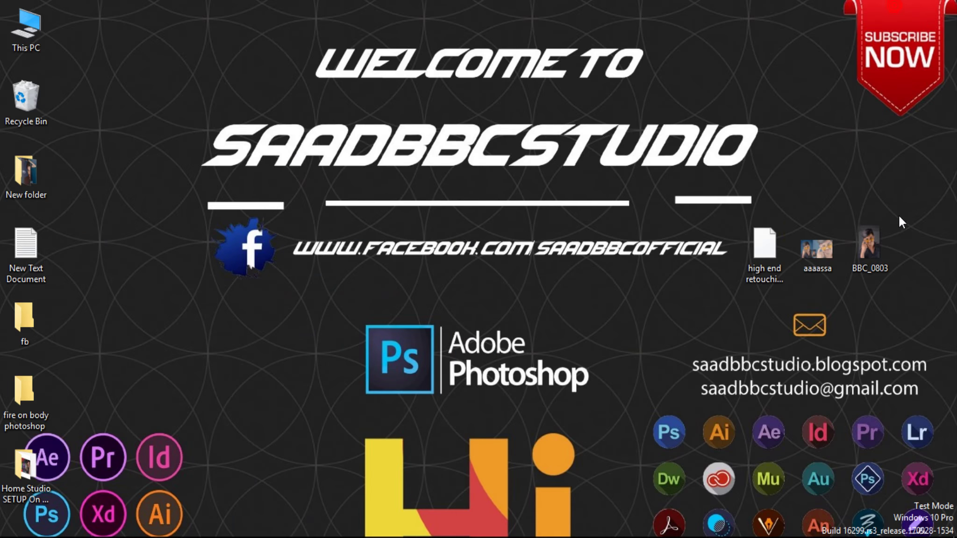
{"action": "double_click", "coordinate": [809, 262]}
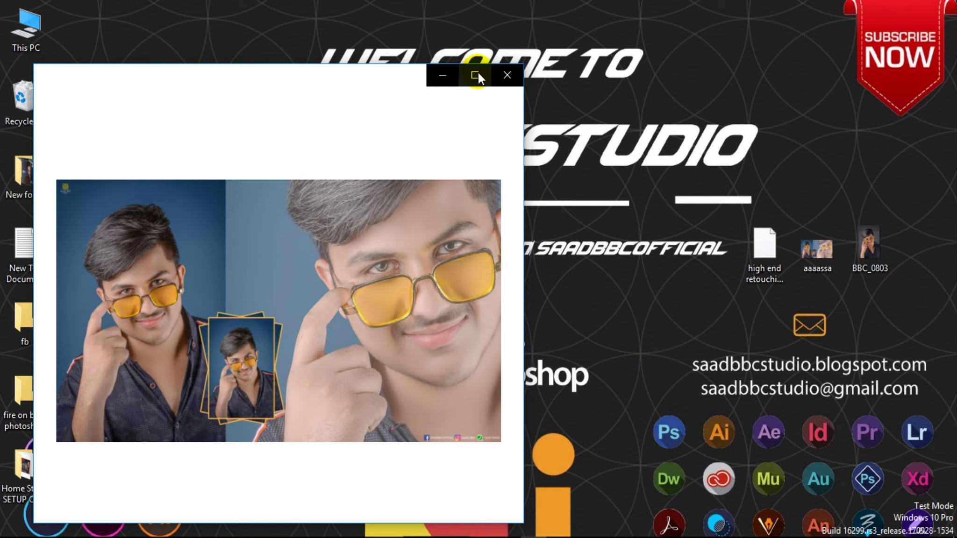
{"action": "left_click", "coordinate": [507, 75]}
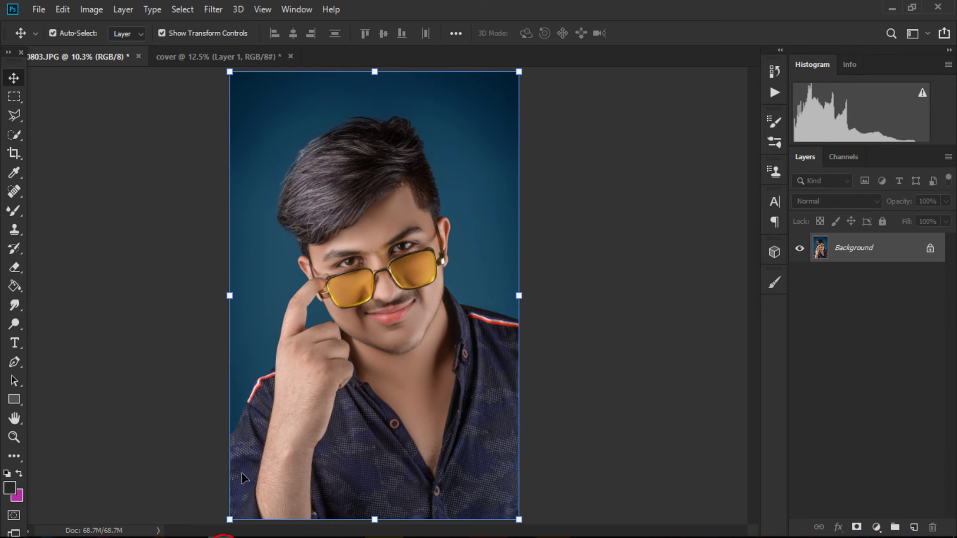
Unlock the portrait layer and shrink it to about 97%, centred on the canvas.
{"action": "left_click", "coordinate": [930, 248]}
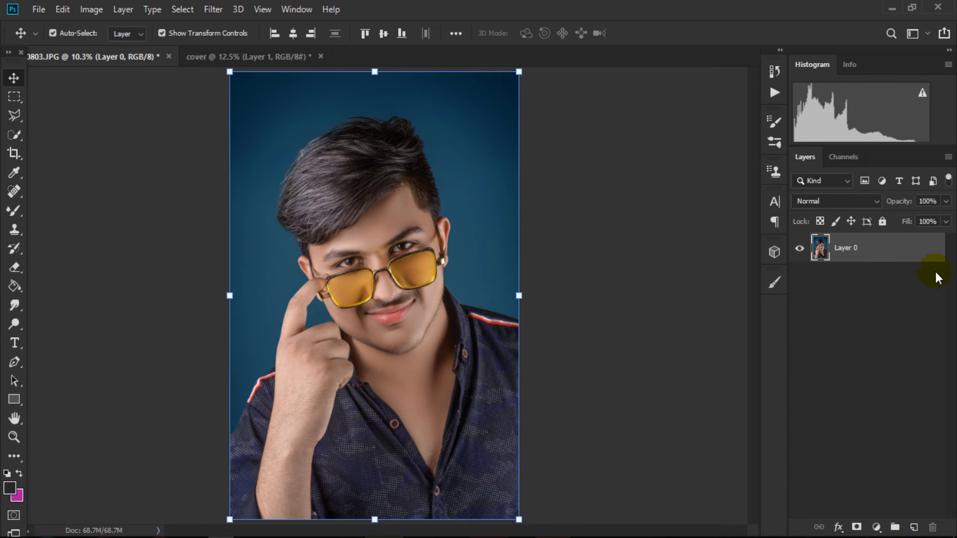
{"action": "left_click_drag", "start_coordinate": [518, 72], "coordinate": [512, 81]}
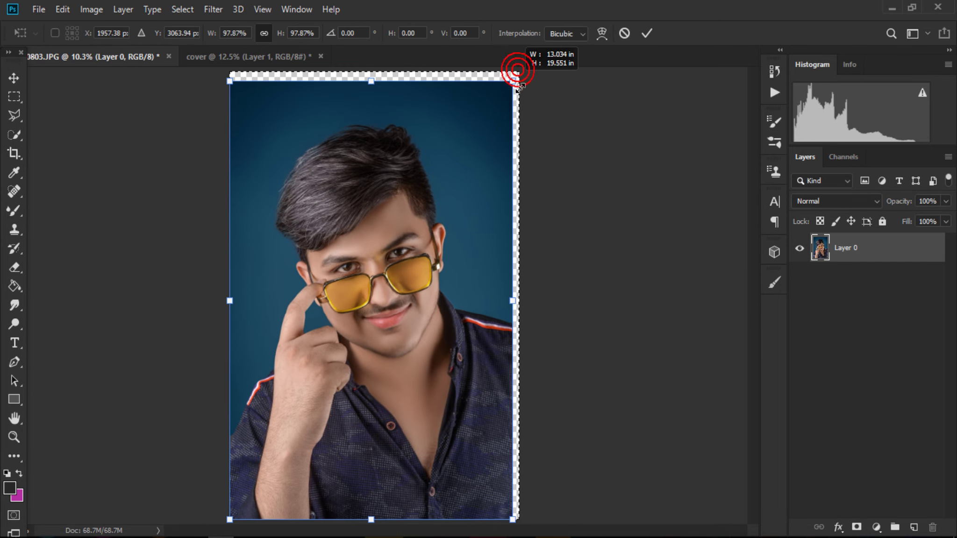
{"action": "left_click", "coordinate": [14, 96]}
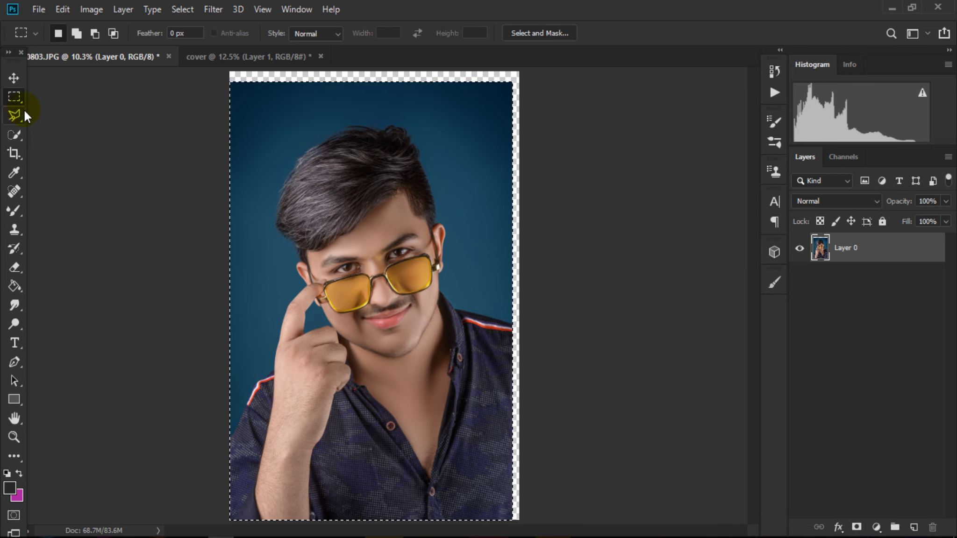
{"action": "key", "text": "ctrl+z"}
{"action": "left_click", "coordinate": [407, 109]}
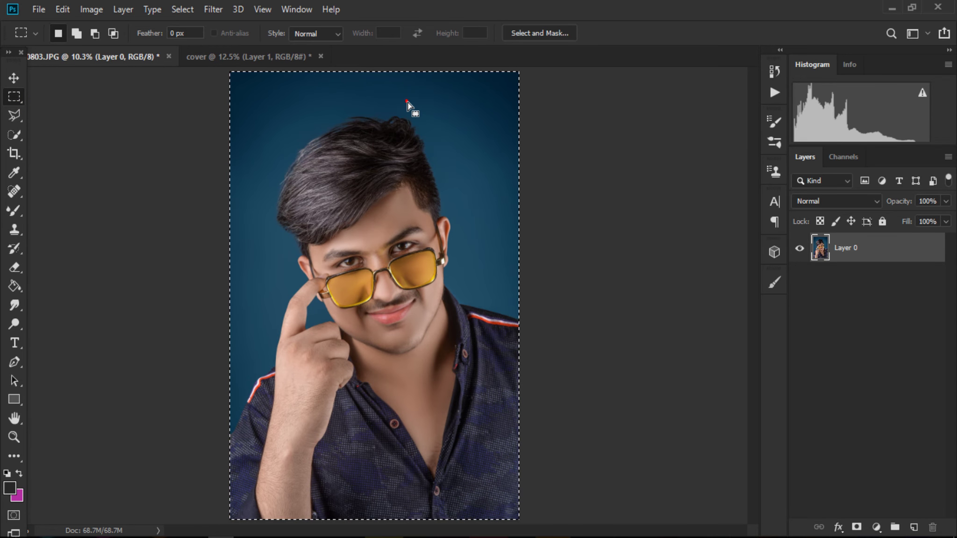
{"action": "left_click", "coordinate": [15, 76]}
{"action": "left_click_drag", "start_coordinate": [522, 74], "coordinate": [513, 80]}
{"action": "left_click_drag", "start_coordinate": [475, 107], "coordinate": [478, 101]}
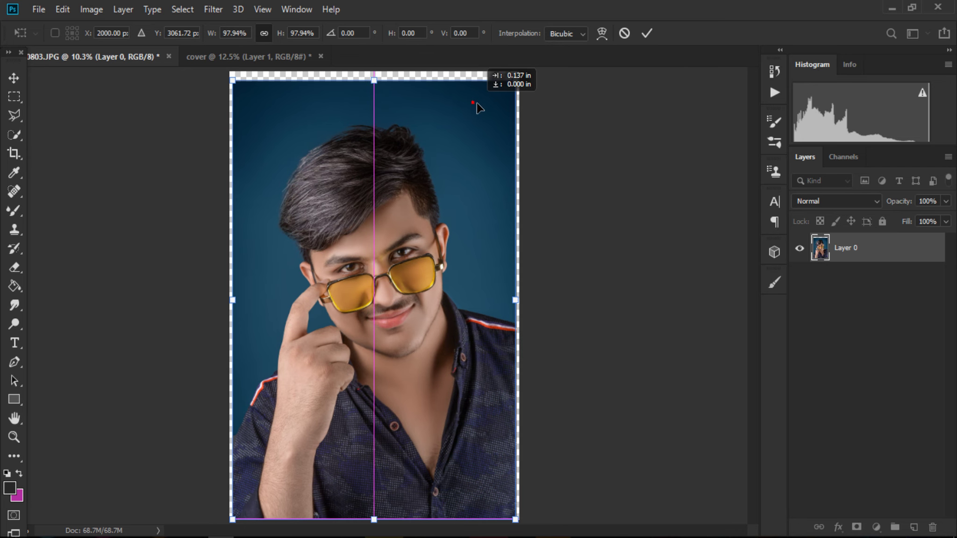
{"action": "left_click", "coordinate": [640, 33]}
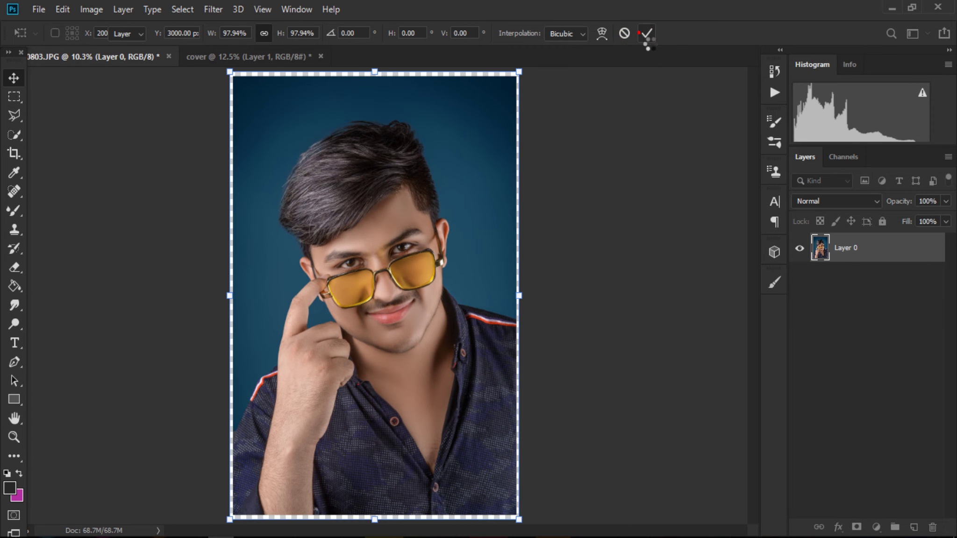
Fill a new layer beneath with the glasses' #c28441 tan and merge it with the portrait.
{"action": "left_click", "coordinate": [924, 526]}
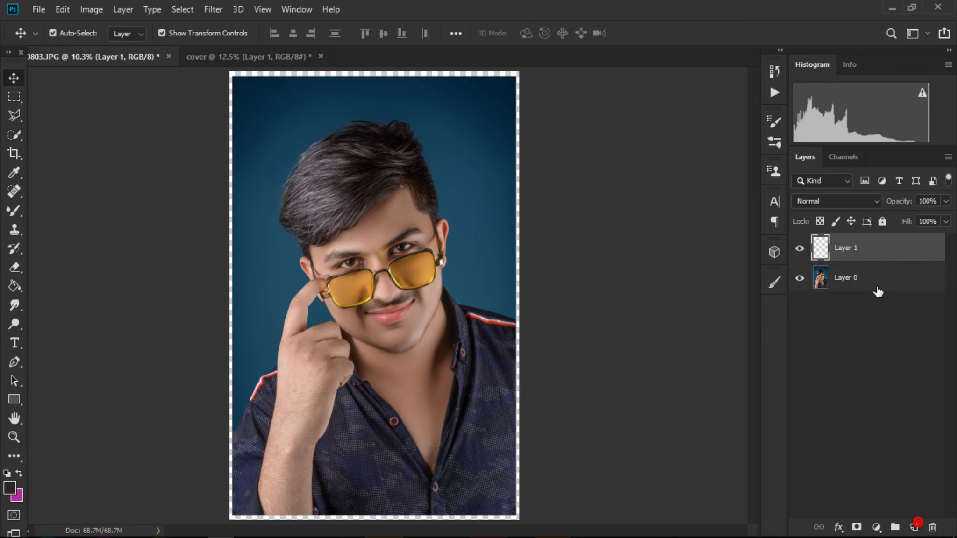
{"action": "left_click_drag", "start_coordinate": [869, 247], "coordinate": [871, 316]}
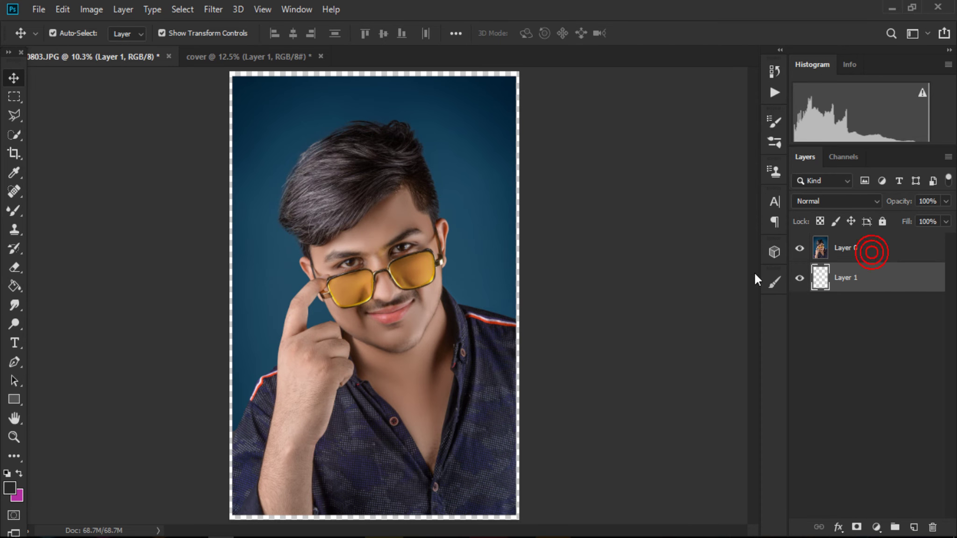
{"action": "left_click", "coordinate": [10, 487]}
{"action": "left_click", "coordinate": [341, 299]}
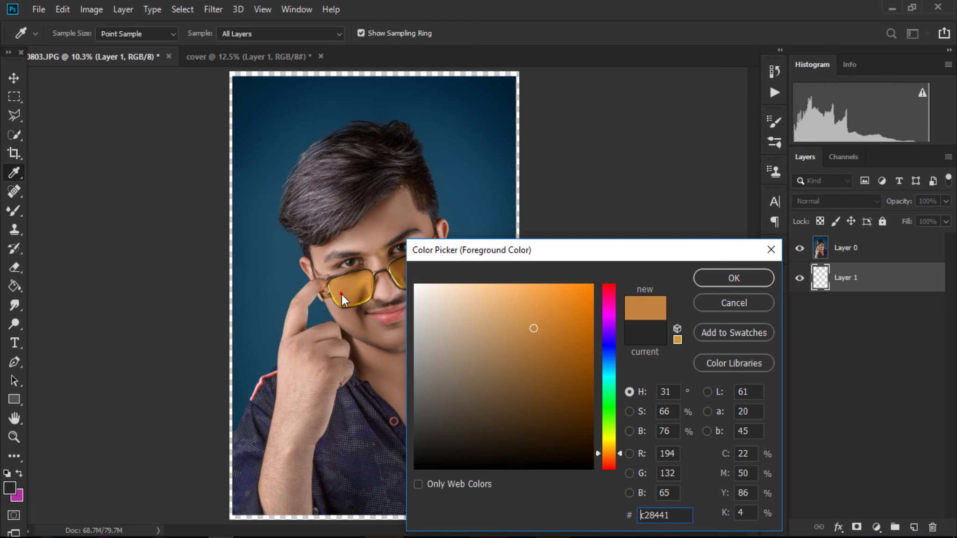
{"action": "left_click", "coordinate": [731, 278]}
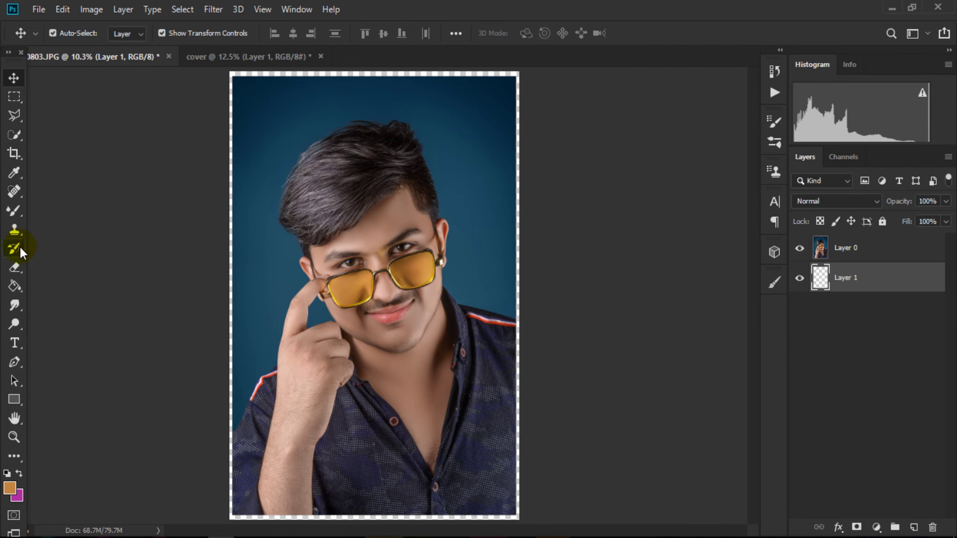
{"action": "left_click", "coordinate": [14, 286]}
{"action": "left_click", "coordinate": [306, 143]}
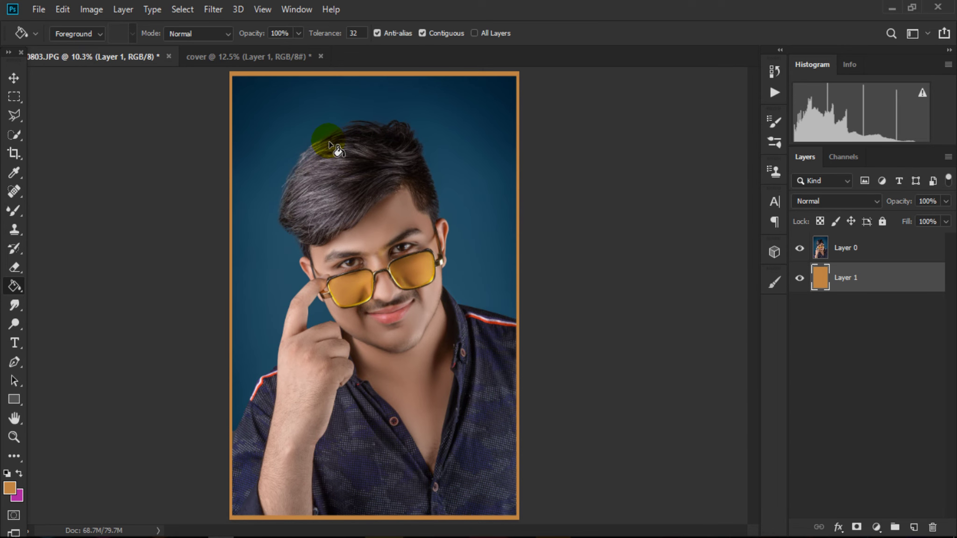
{"action": "key", "text": "ctrl+shift+e"}
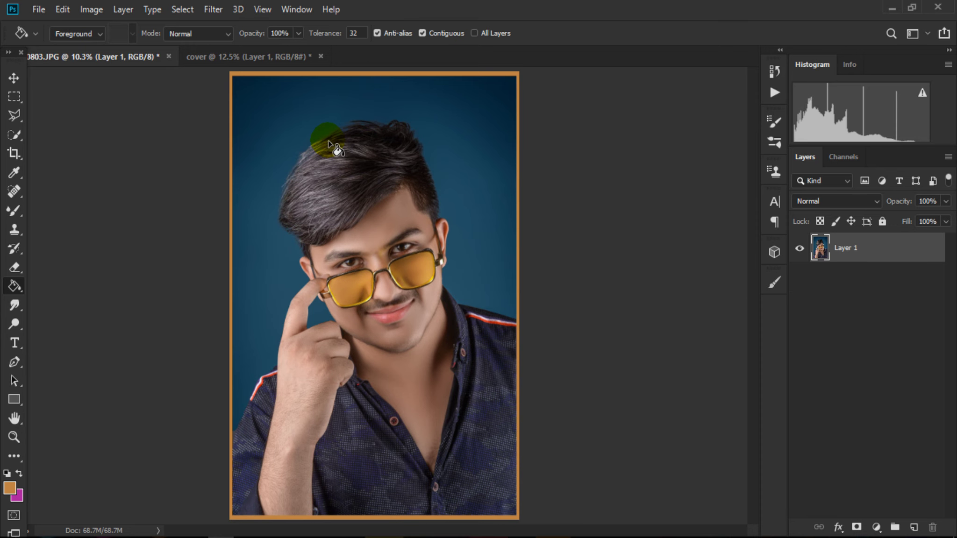
{"action": "left_click", "coordinate": [10, 82]}
Drag the bordered portrait into the cover and scale it small at the cover's centre.
{"action": "left_click_drag", "start_coordinate": [308, 150], "coordinate": [312, 107]}
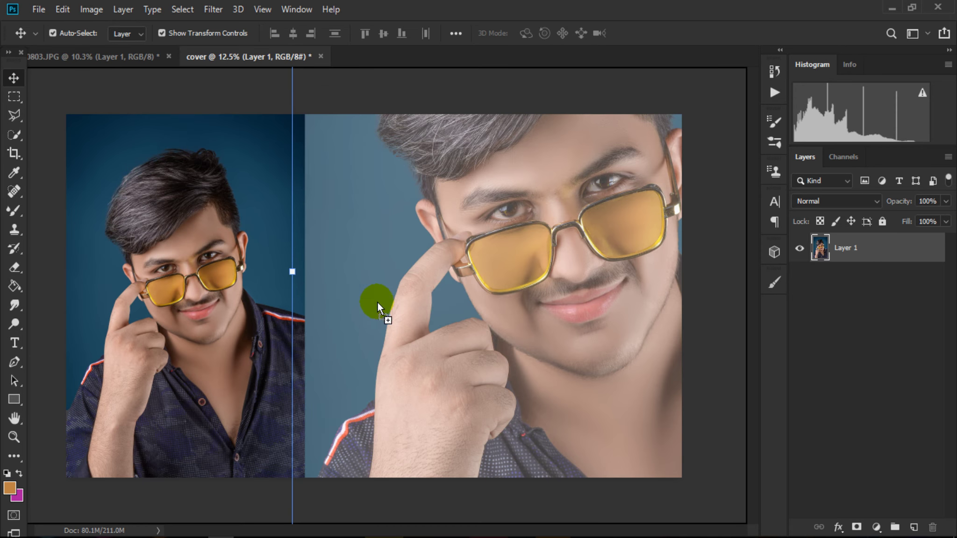
{"action": "left_click_drag", "start_coordinate": [378, 302], "coordinate": [406, 293]}
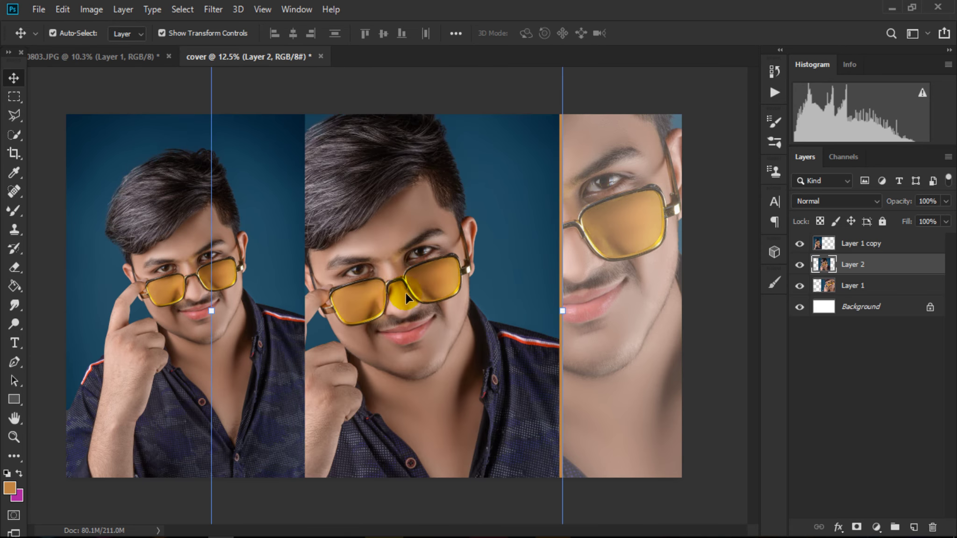
{"action": "key", "text": "ctrl+t"}
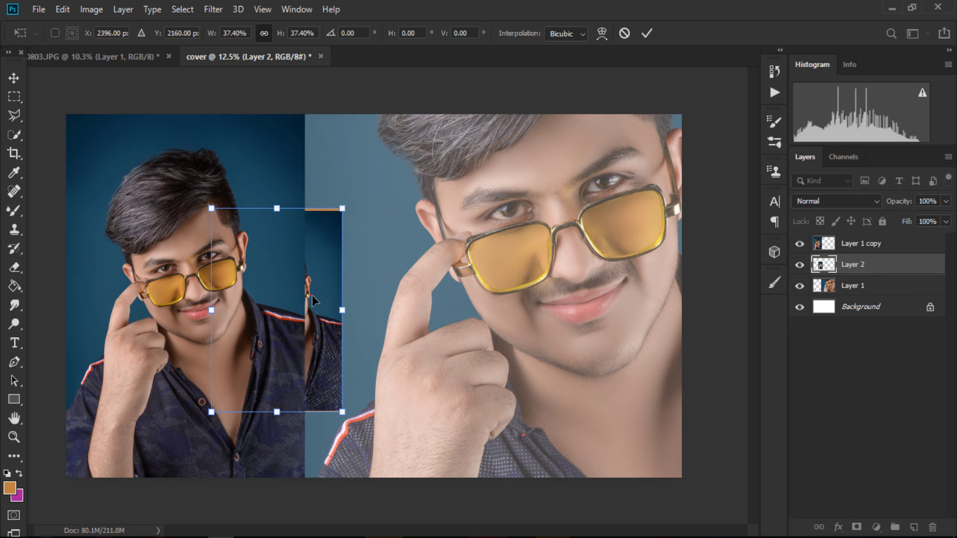
{"action": "left_click_drag", "start_coordinate": [281, 304], "coordinate": [386, 346]}
{"action": "left_click", "coordinate": [866, 266]}
{"action": "left_click_drag", "start_coordinate": [866, 247], "coordinate": [865, 237]}
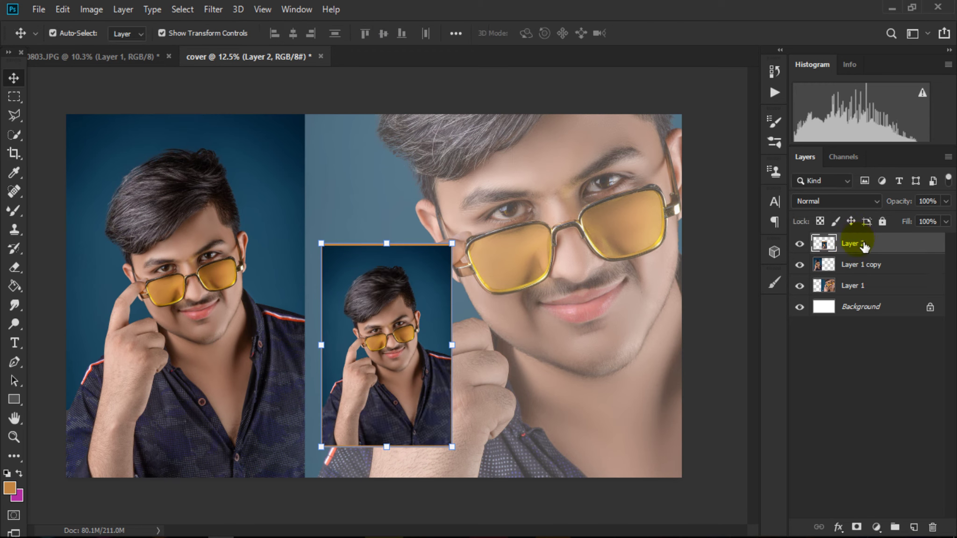
{"action": "left_click_drag", "start_coordinate": [420, 301], "coordinate": [395, 326]}
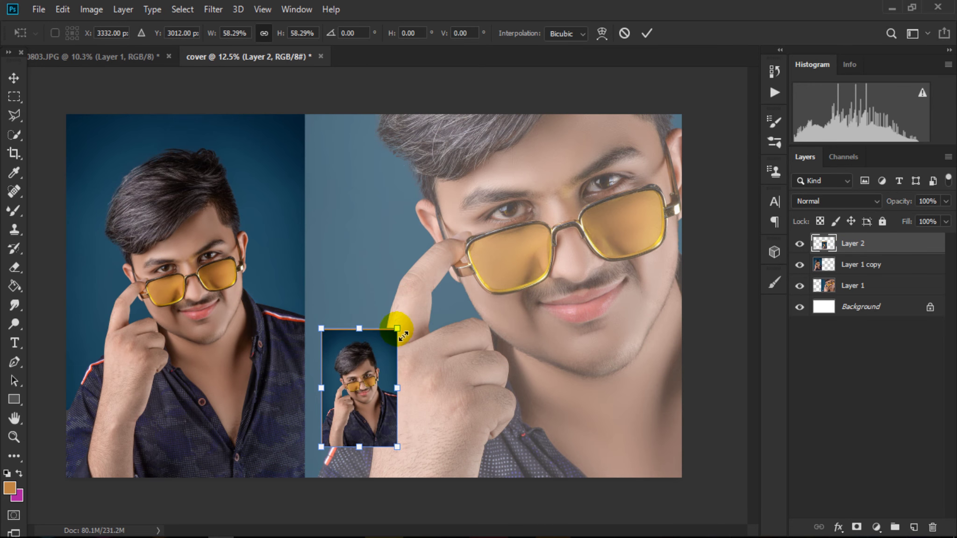
{"action": "left_click_drag", "start_coordinate": [358, 386], "coordinate": [374, 391]}
{"action": "left_click_drag", "start_coordinate": [412, 332], "coordinate": [423, 314]}
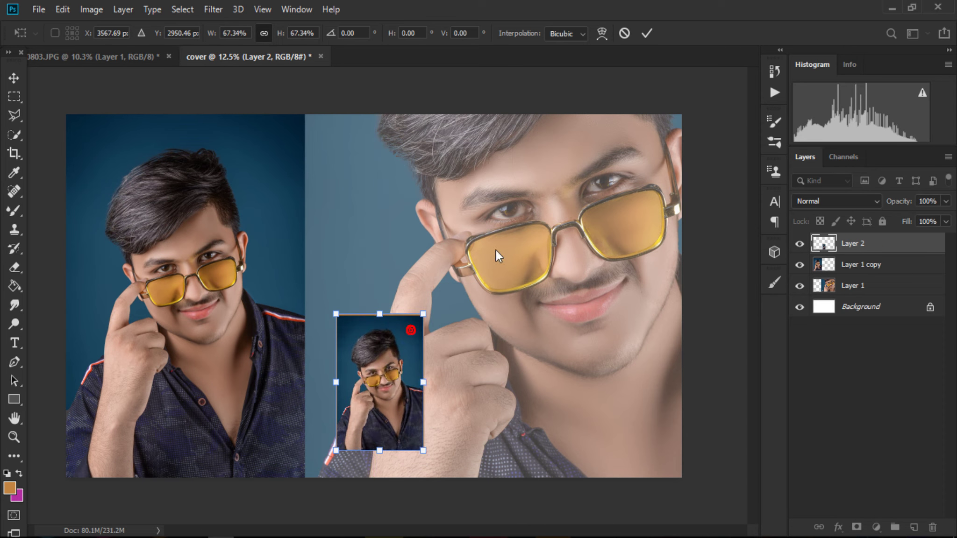
{"action": "left_click", "coordinate": [647, 31]}
Duplicate the small portrait twice and tilt the copies in opposite directions to fan them.
{"action": "key", "text": "ctrl+j"}
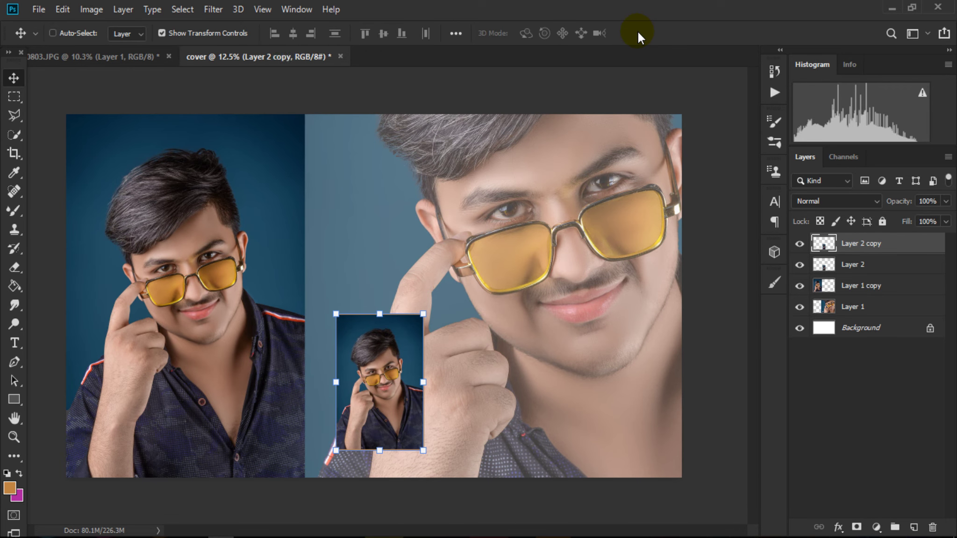
{"action": "key", "text": "ctrl+j"}
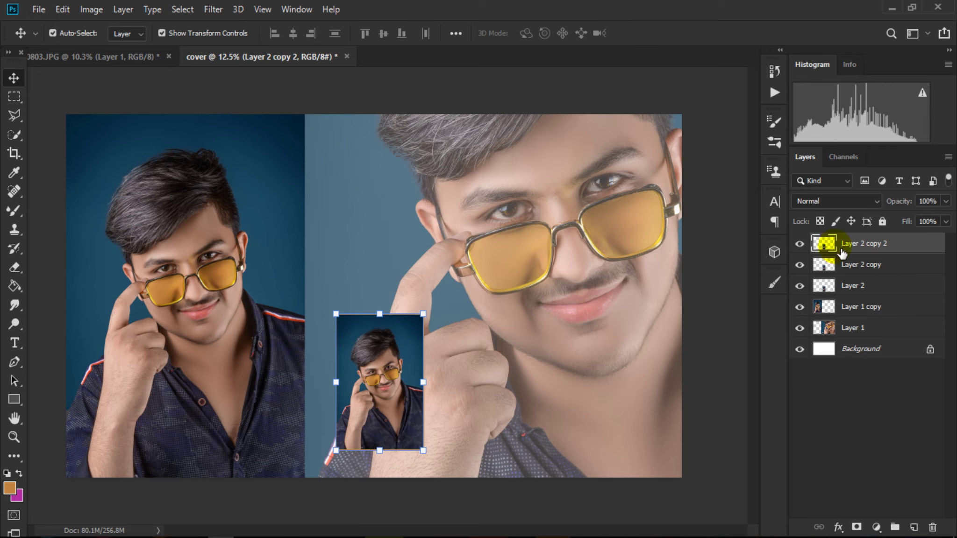
{"action": "left_click", "coordinate": [830, 271]}
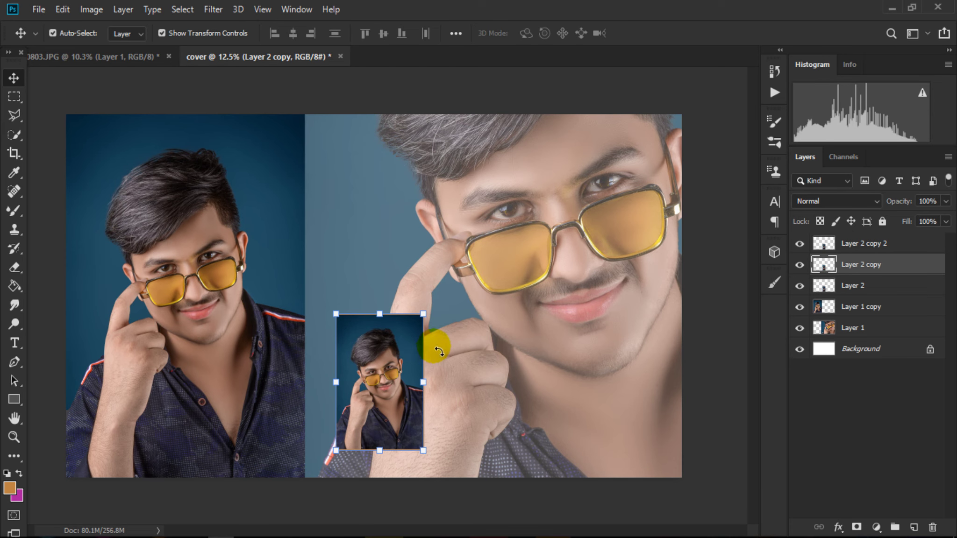
{"action": "left_click_drag", "start_coordinate": [438, 349], "coordinate": [433, 343]}
{"action": "left_click", "coordinate": [818, 285]}
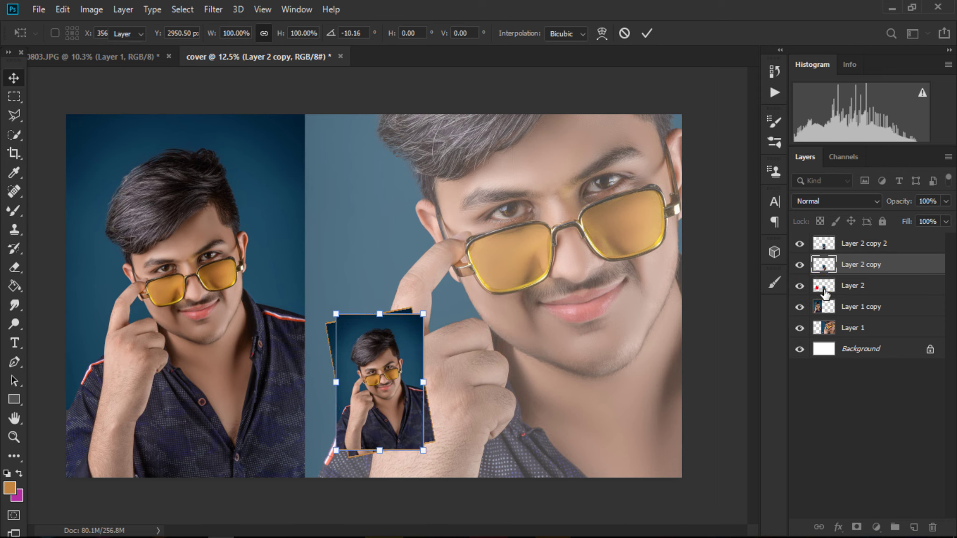
{"action": "mouse_move", "coordinate": [438, 349]}
{"action": "left_mouse_down"}
{"action": "mouse_move", "coordinate": [443, 366]}
{"action": "mouse_move", "coordinate": [438, 352]}
{"action": "left_mouse_up"}
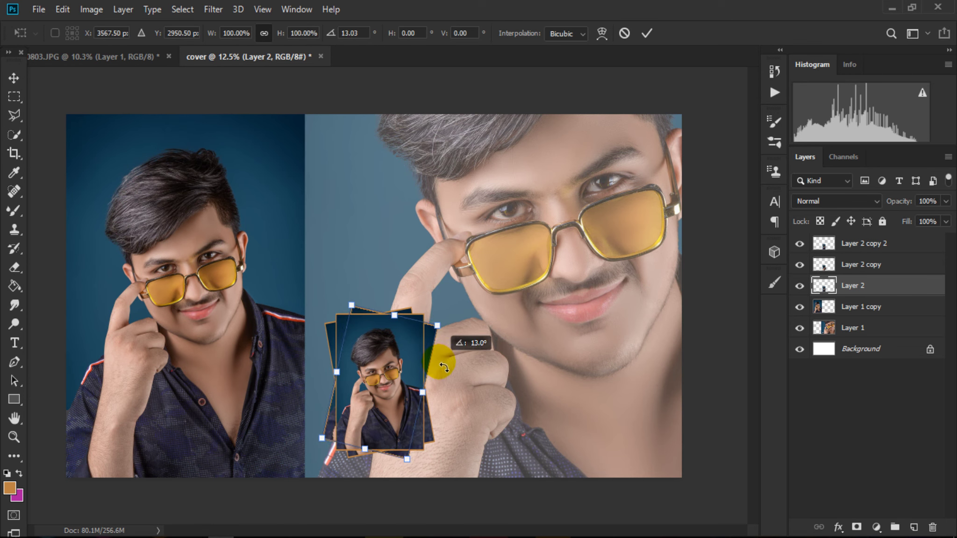
{"action": "left_click", "coordinate": [14, 437]}
Fit the whole cover on screen, then minimise Photoshop to show the desktop.
{"action": "left_click", "coordinate": [367, 347]}
{"action": "left_click", "coordinate": [373, 319]}
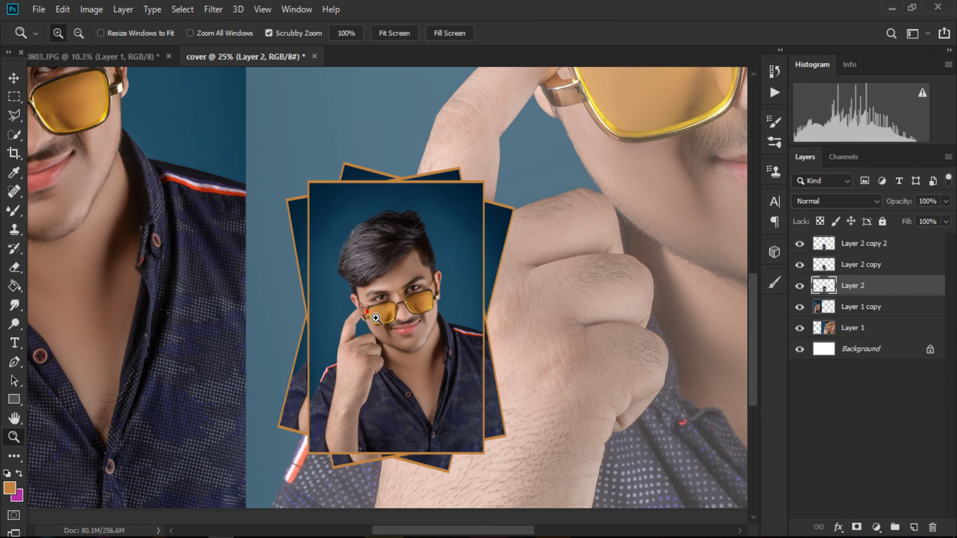
{"action": "right_click", "coordinate": [440, 243]}
{"action": "left_click", "coordinate": [456, 254]}
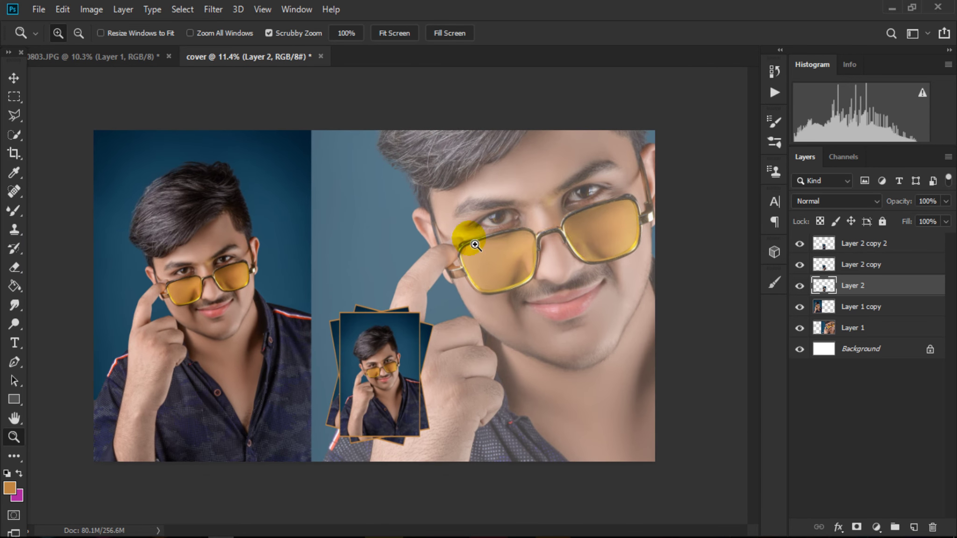
{"action": "left_click", "coordinate": [891, 10]}
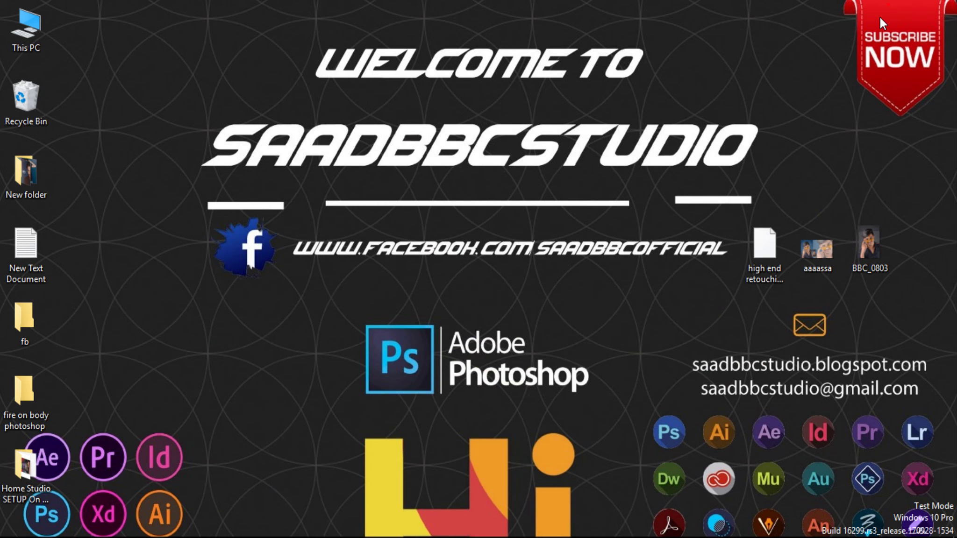
Open BBC_0803 on the left and the aaaassa.jpg cover beside it in Photos.
{"action": "double_click", "coordinate": [862, 245]}
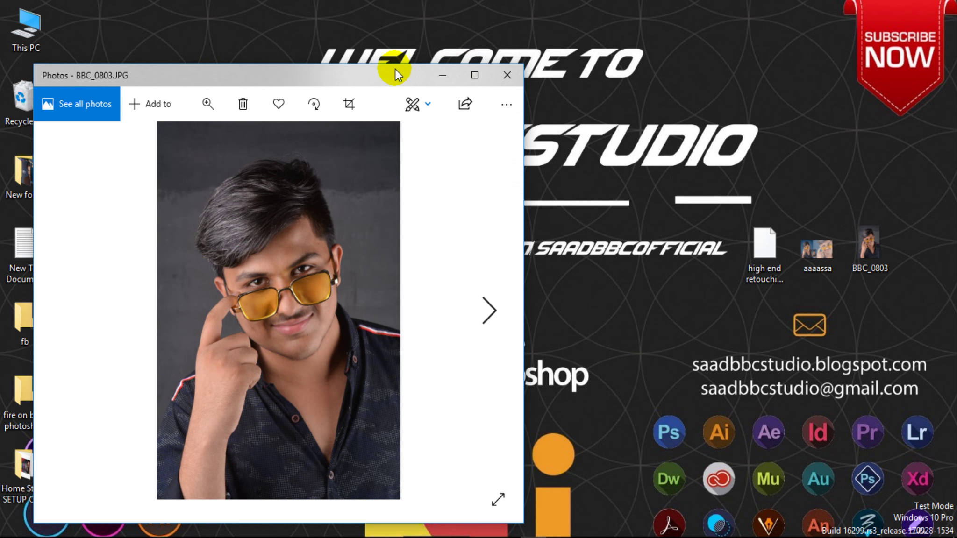
{"action": "double_click", "coordinate": [395, 65]}
{"action": "left_click_drag", "start_coordinate": [387, 14], "coordinate": [346, 14]}
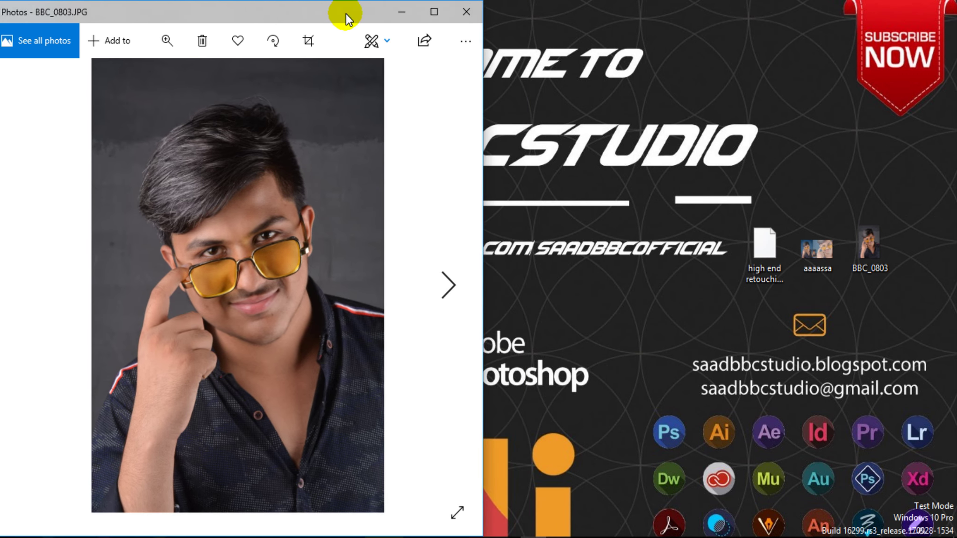
{"action": "double_click", "coordinate": [826, 258]}
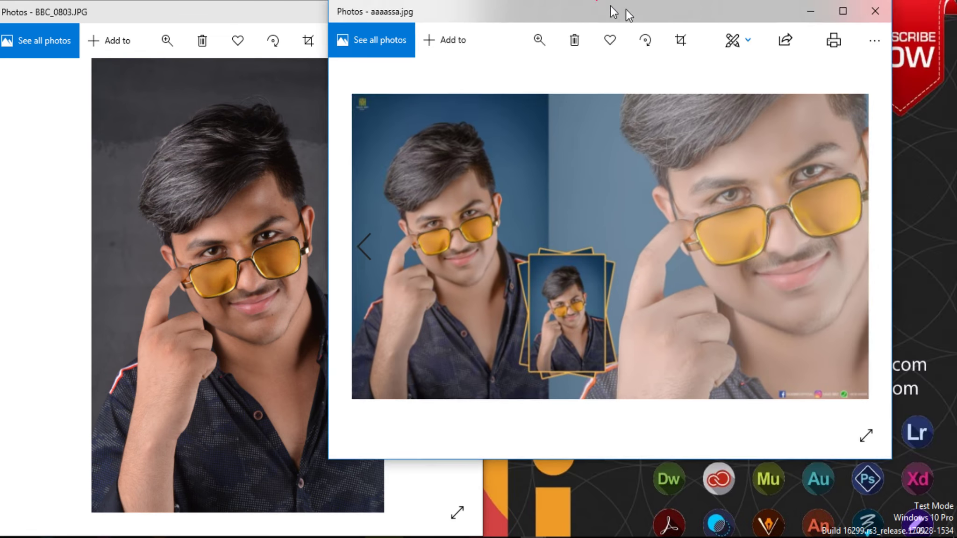
{"action": "mouse_move", "coordinate": [615, 11]}
{"action": "left_mouse_down"}
{"action": "mouse_move", "coordinate": [712, 38]}
{"action": "mouse_move", "coordinate": [659, 46]}
{"action": "left_mouse_up"}
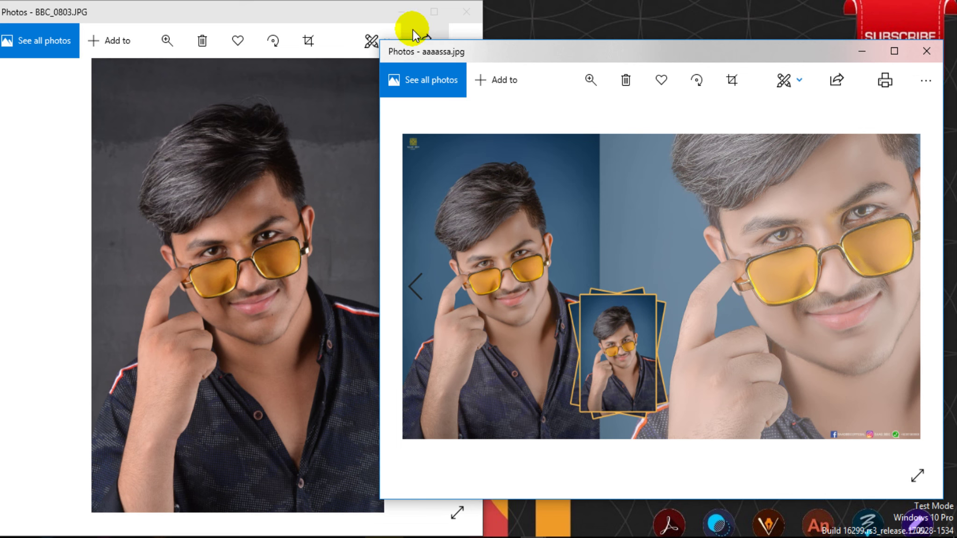
Maximise the aaaassa.jpg Photos window so the cover fills the screen.
{"action": "left_click", "coordinate": [585, 93]}
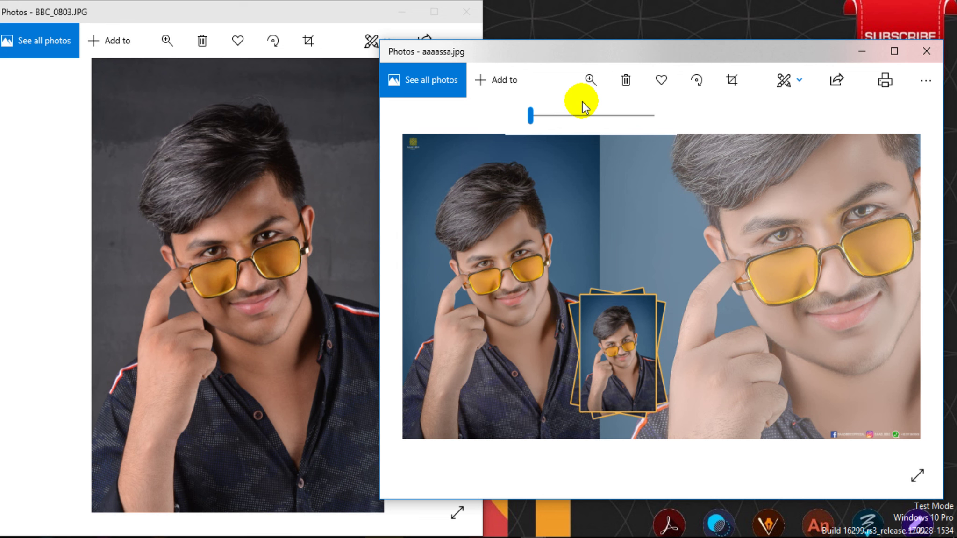
{"action": "left_click", "coordinate": [894, 52]}
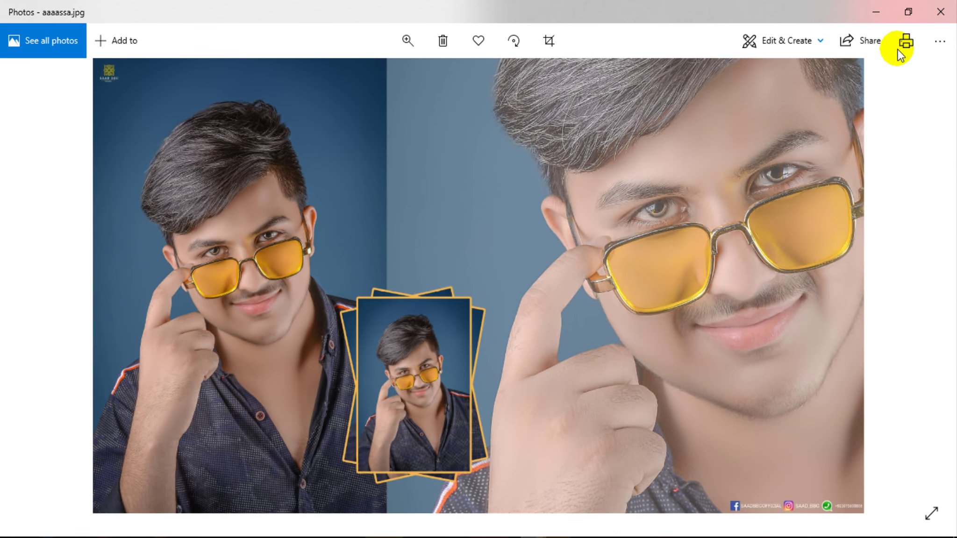